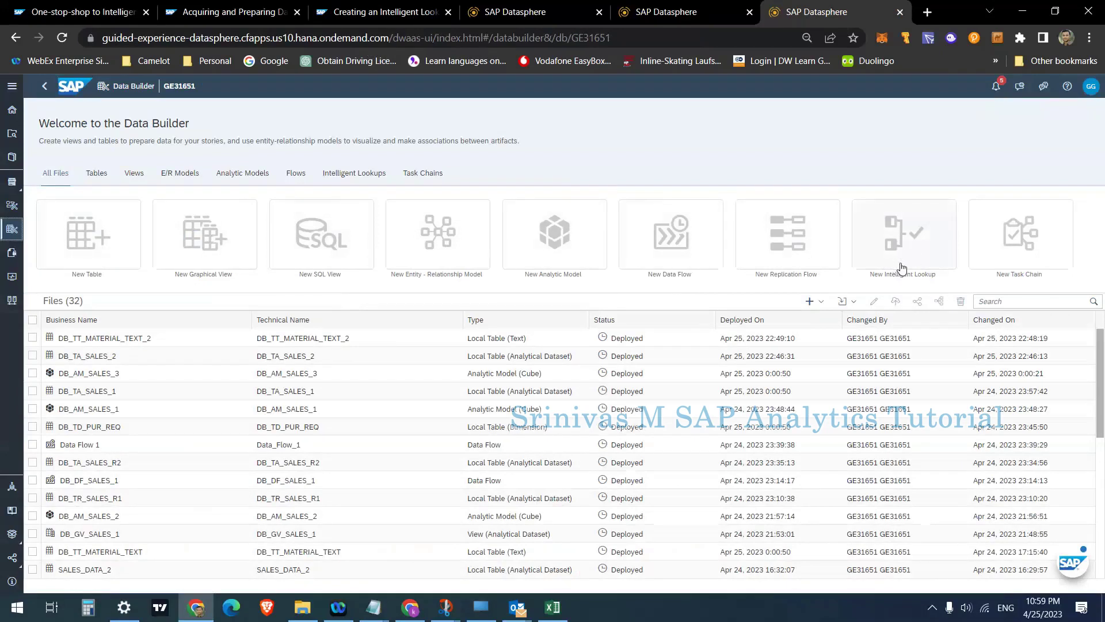
# - Open the Creating an Intelligent Lookup help page and highlight the description about merging data from two entities
pyautogui.click(417, 17)
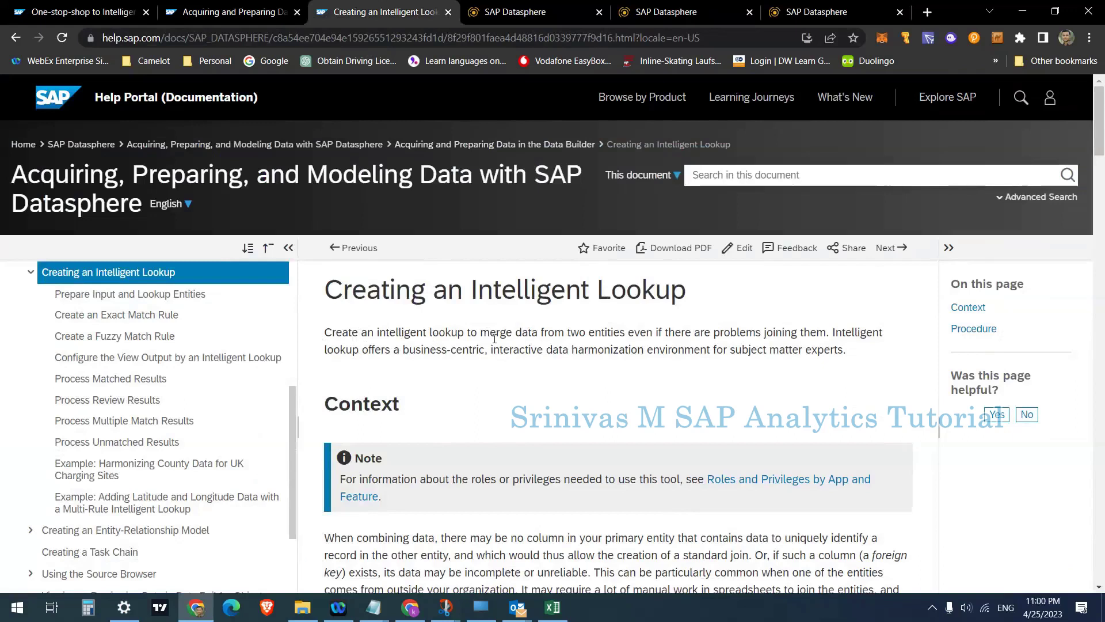
pyautogui.moveTo(494, 338); pyautogui.dragTo(831, 335)
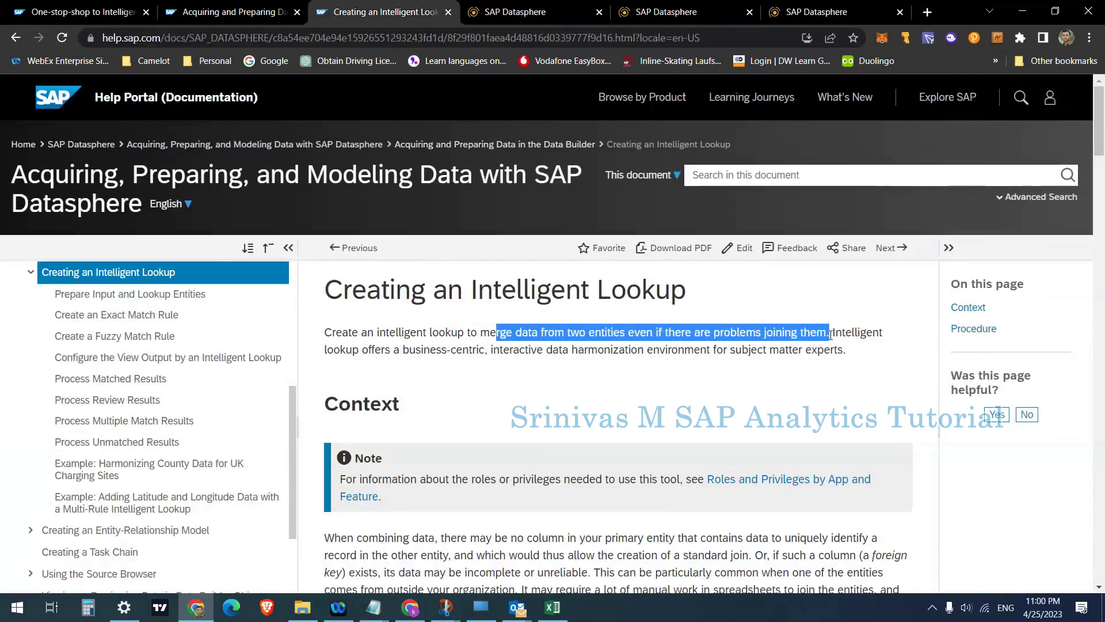
pyautogui.click(402, 362)
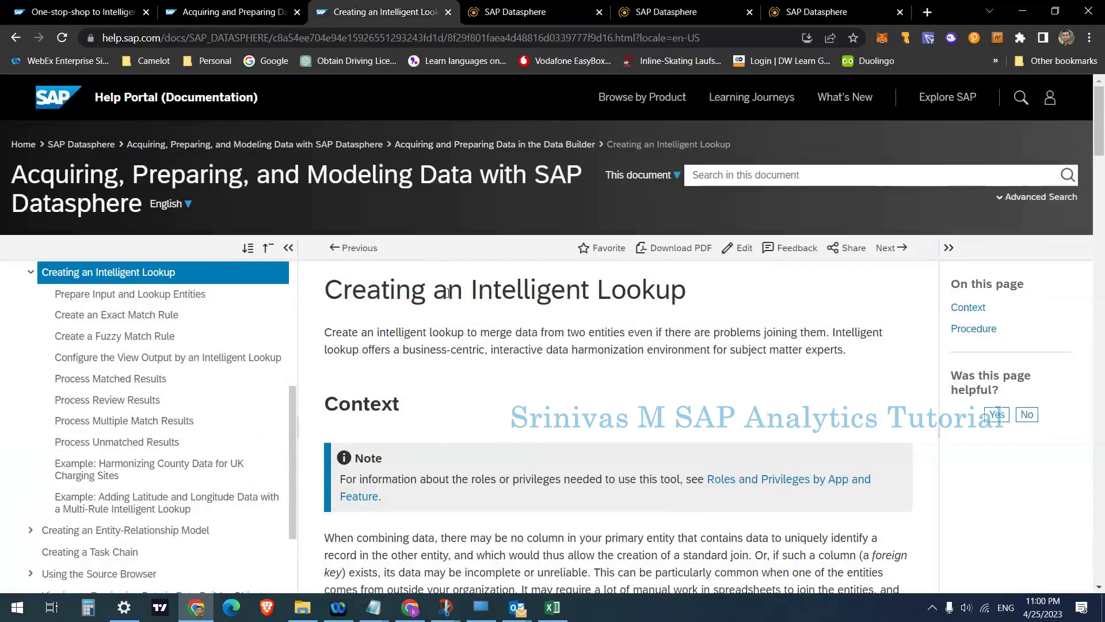
# - Switch to the Excel workbook Book1 and examine the document table with DOC_NUM, MATERIAL, QUANTITY and UNIT in D8:G11
pyautogui.click(553, 609)
pyautogui.click(179, 262)
pyautogui.moveTo(180, 259); pyautogui.dragTo(322, 301)
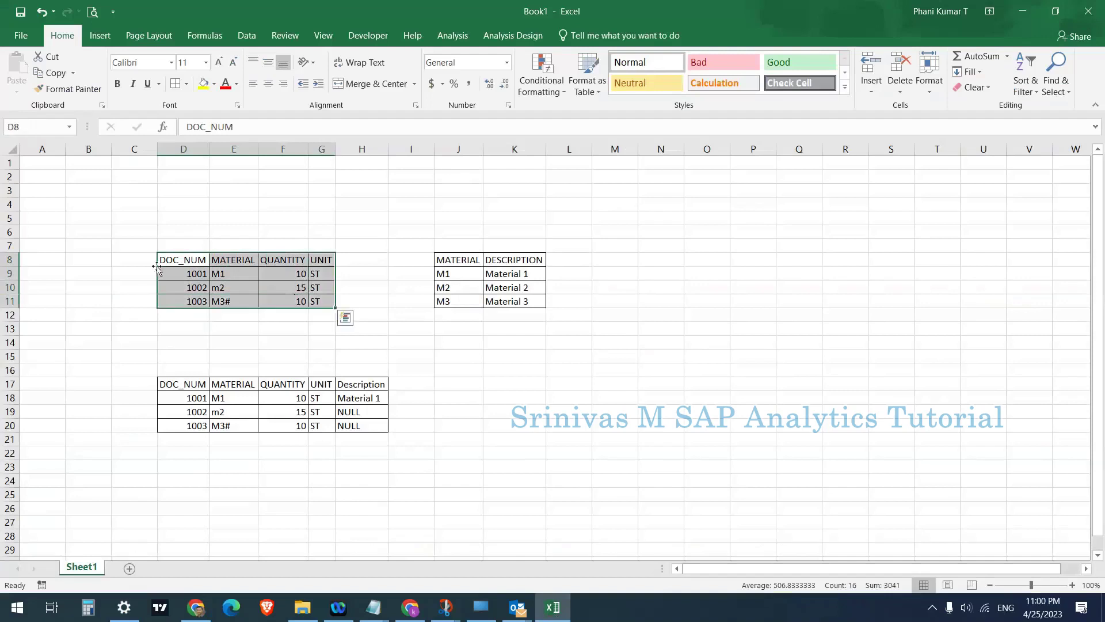
pyautogui.click(307, 260)
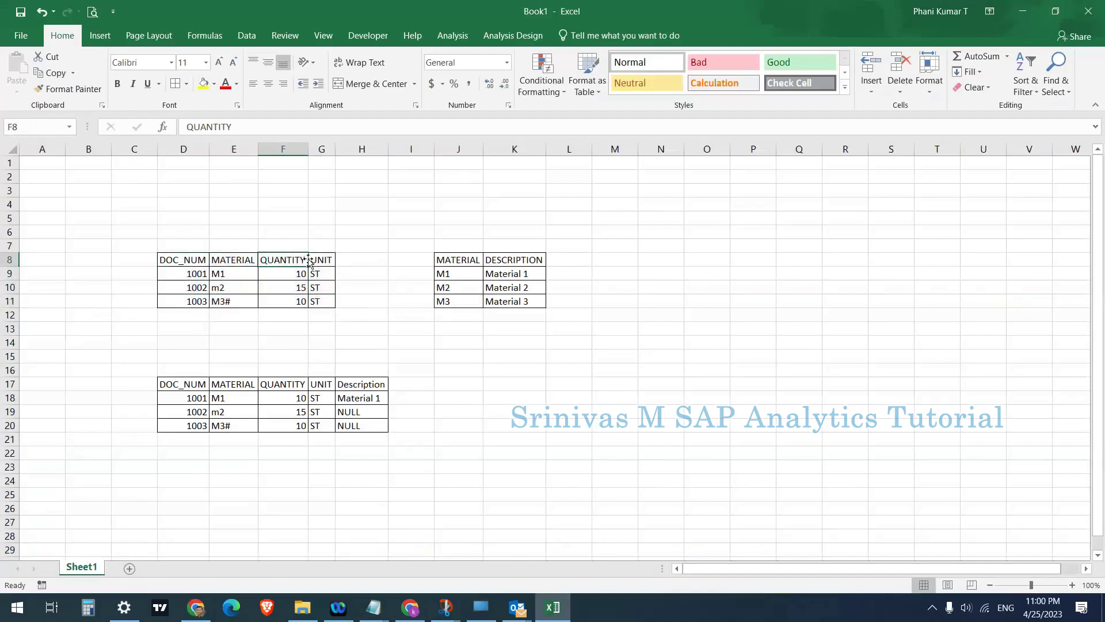
pyautogui.click(327, 259)
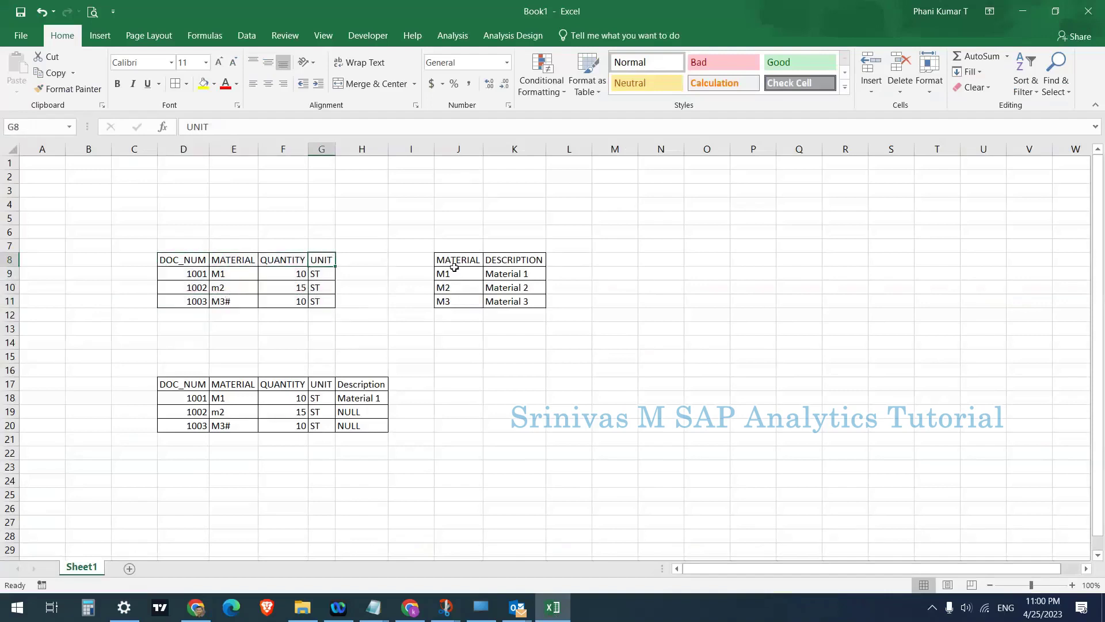
# - Examine the lookup table with the MATERIAL and DESCRIPTION columns in J8:K11
pyautogui.moveTo(454, 267); pyautogui.dragTo(509, 301)
pyautogui.click(466, 339)
pyautogui.moveTo(458, 260); pyautogui.dragTo(512, 301)
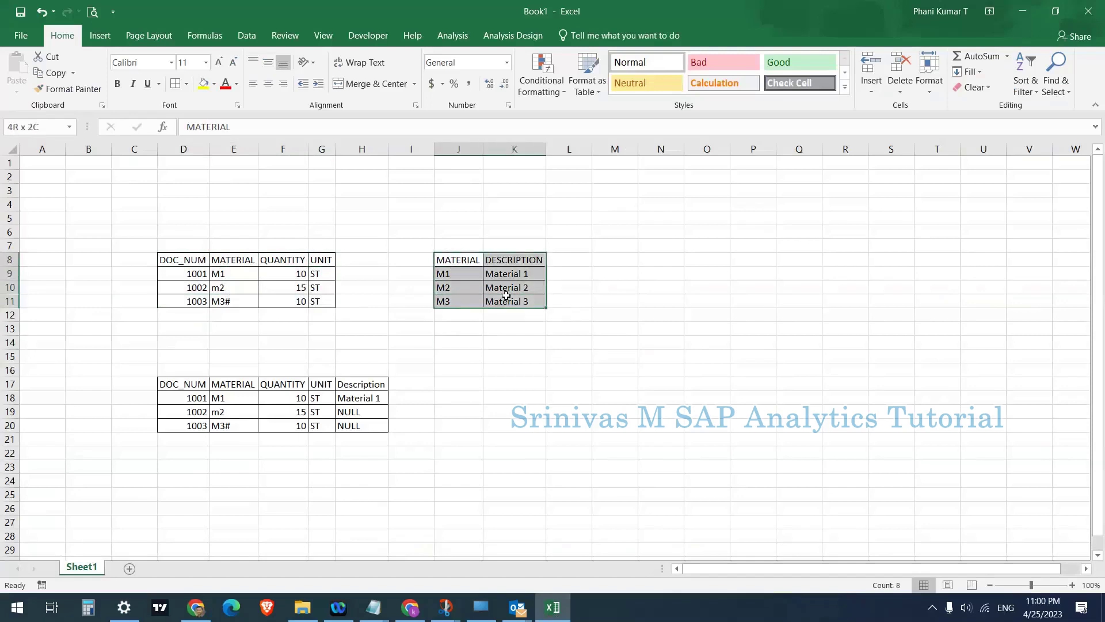
pyautogui.click(459, 273)
pyautogui.moveTo(462, 260); pyautogui.dragTo(504, 299)
pyautogui.click(412, 329)
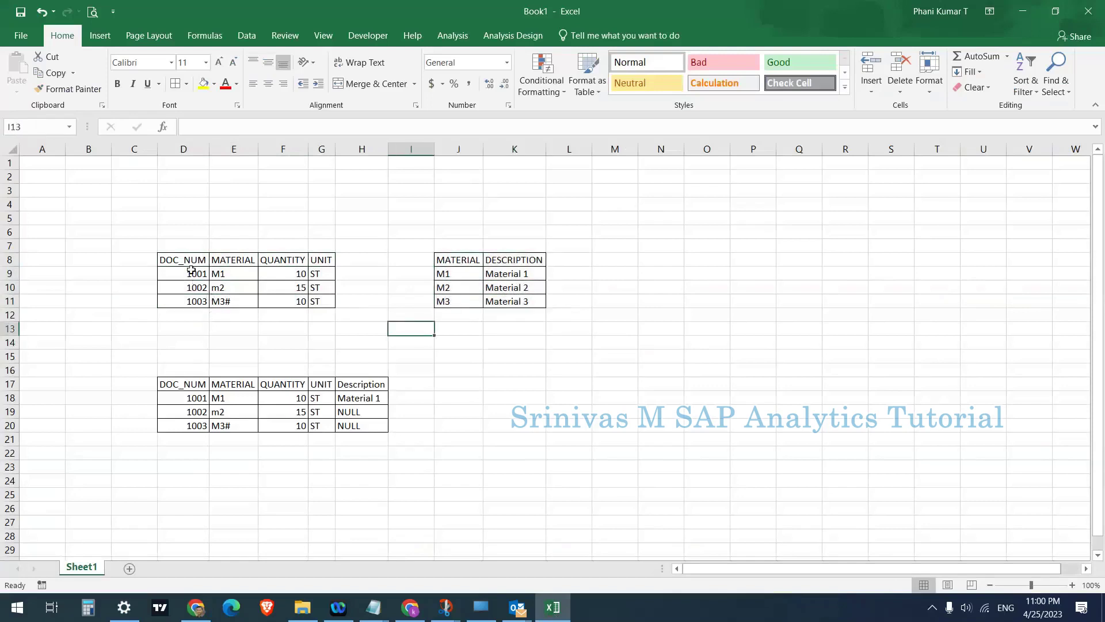
# - Compare the document table's materials M1 and m2 with the corresponding entries in the MATERIAL and DESCRIPTION table
pyautogui.moveTo(189, 262); pyautogui.dragTo(321, 301)
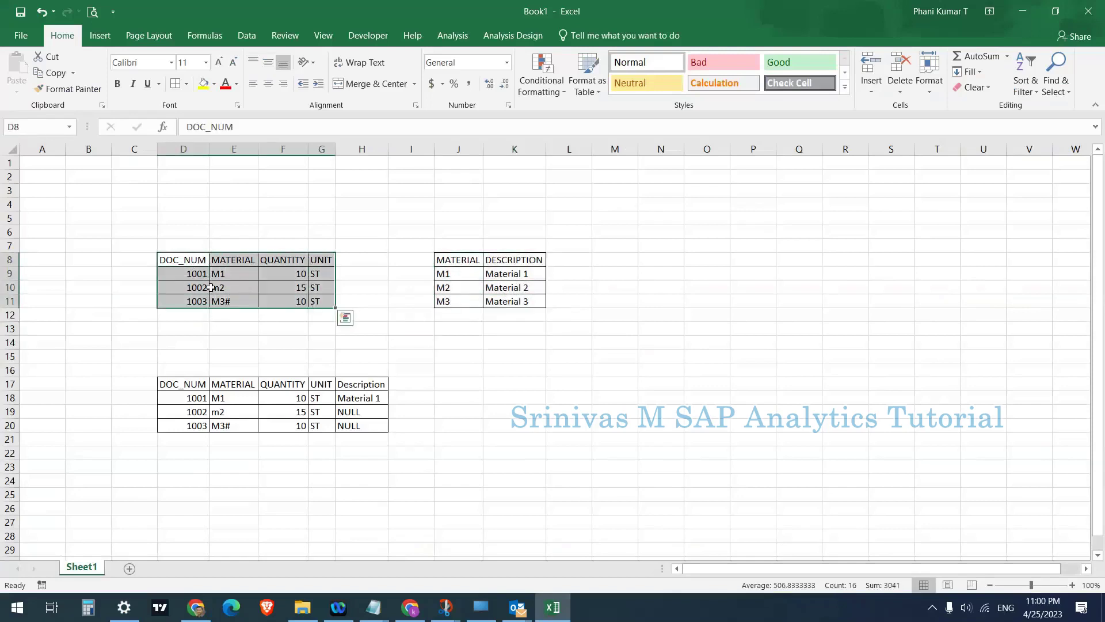
pyautogui.click(198, 261)
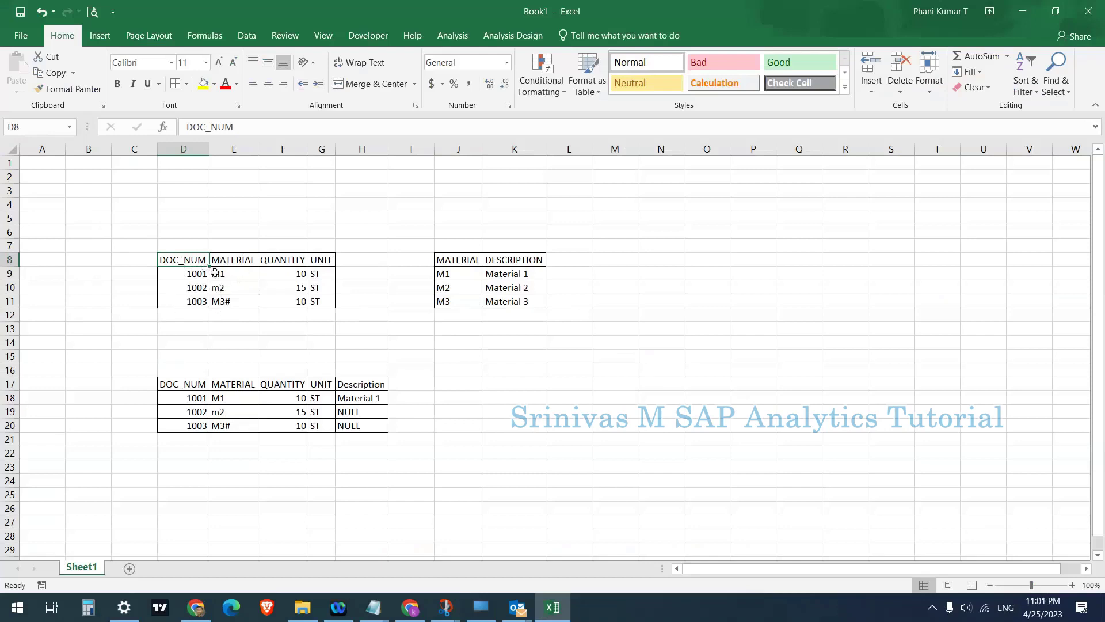
pyautogui.moveTo(194, 260); pyautogui.dragTo(304, 304)
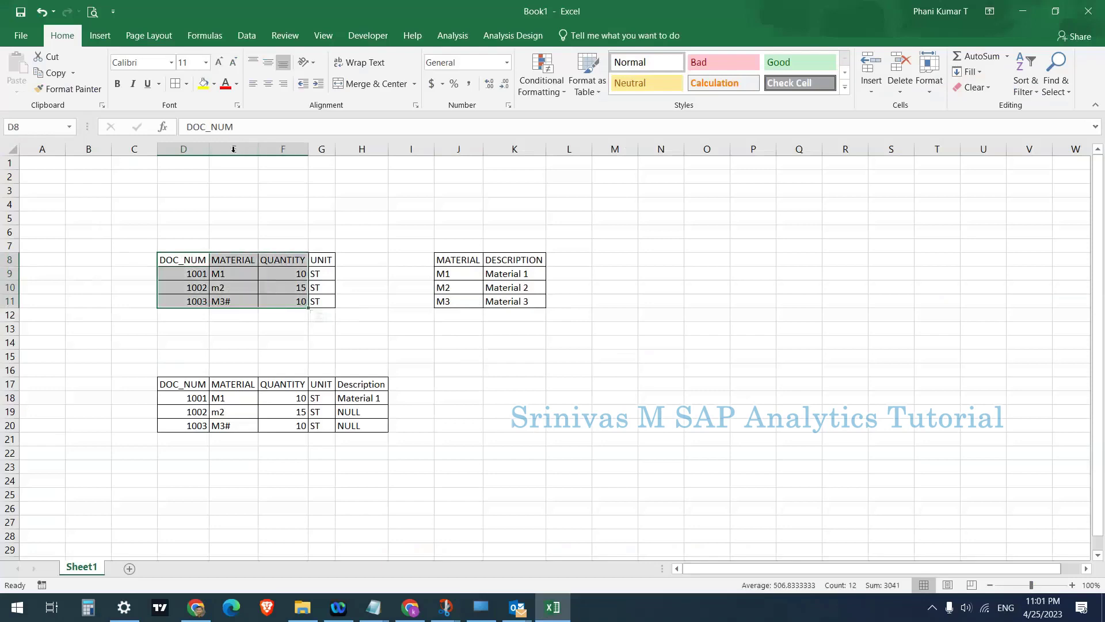
pyautogui.click(223, 277)
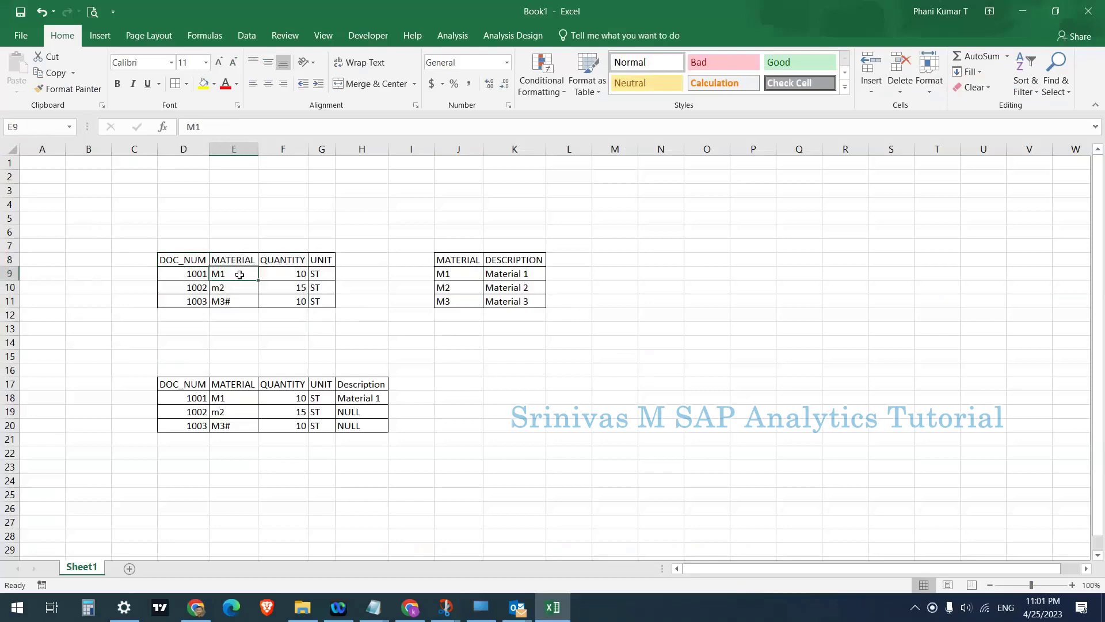
pyautogui.click(459, 275)
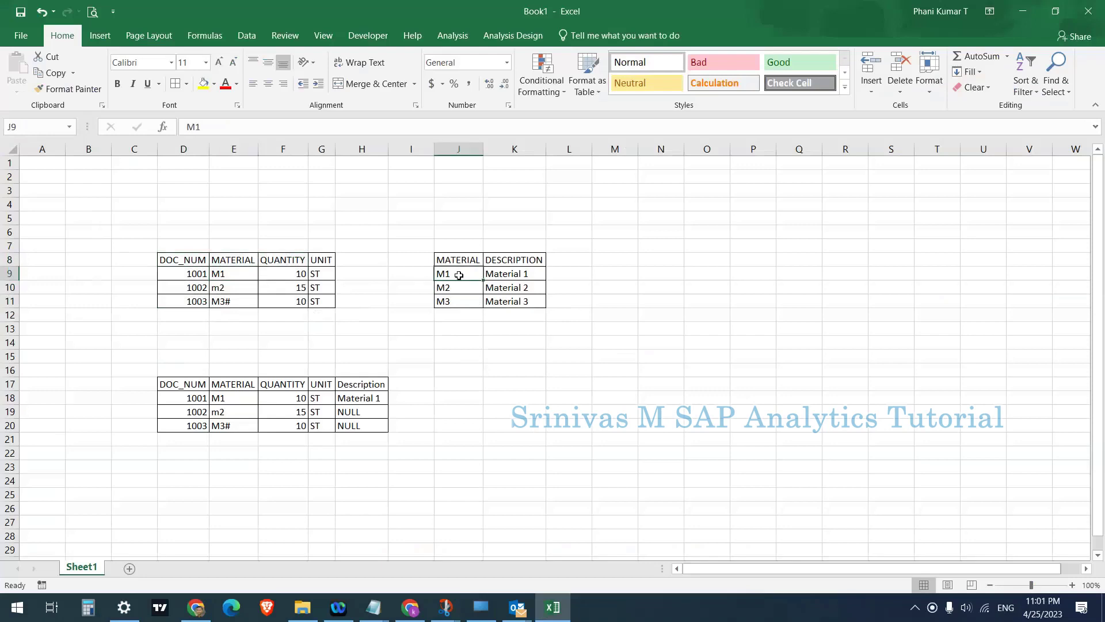
pyautogui.click(227, 290)
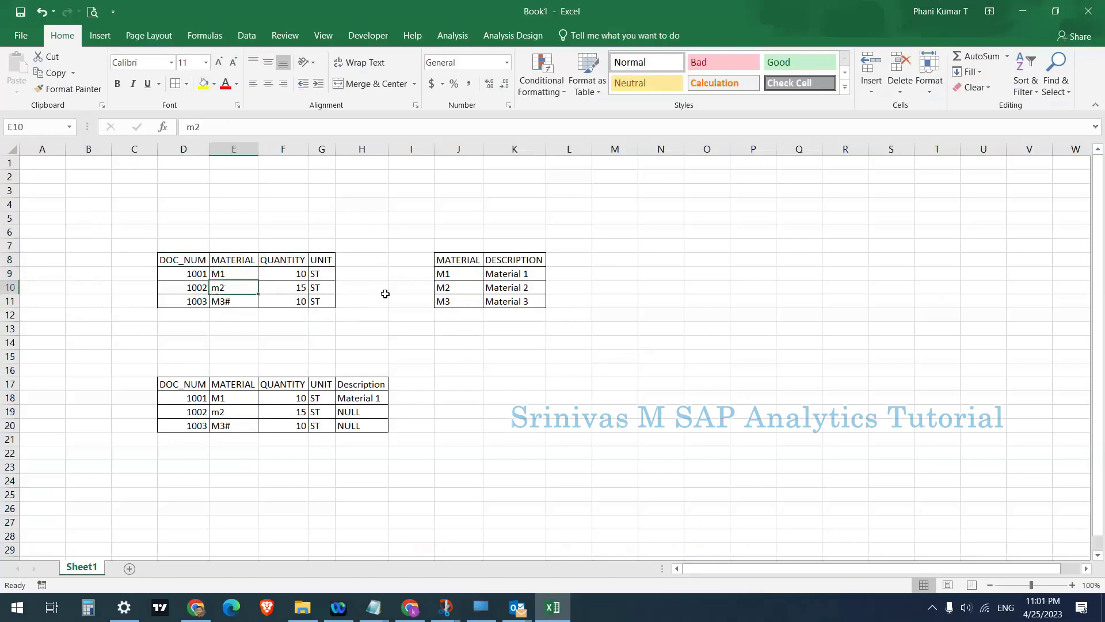
pyautogui.click(454, 289)
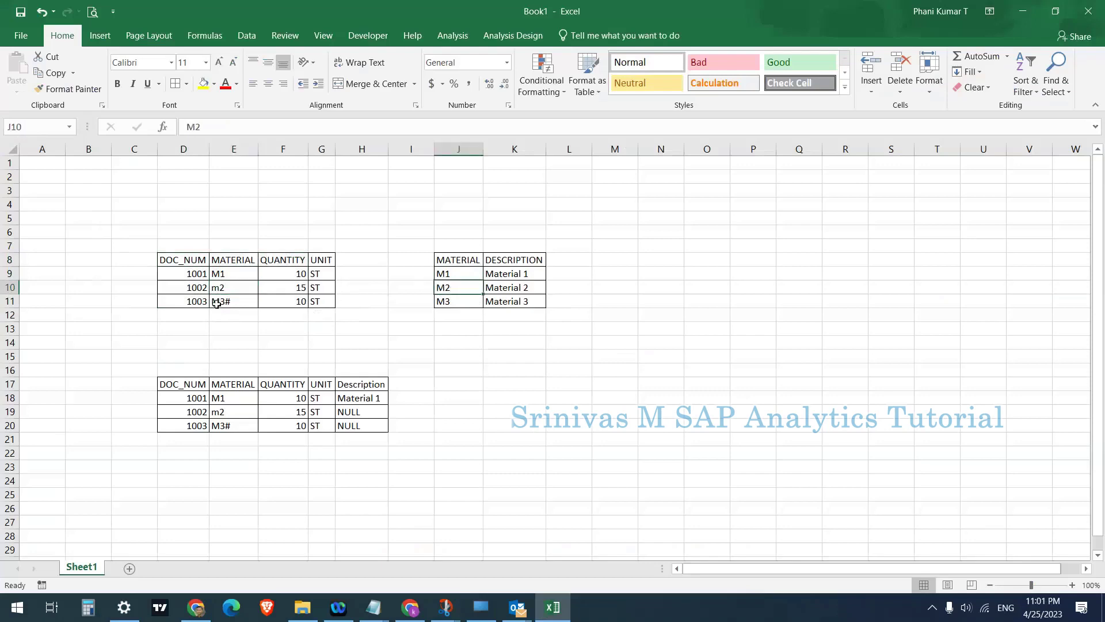
# - Review the spelling of the material codes in the document table's MATERIAL column, E8:E11
pyautogui.click(218, 289)
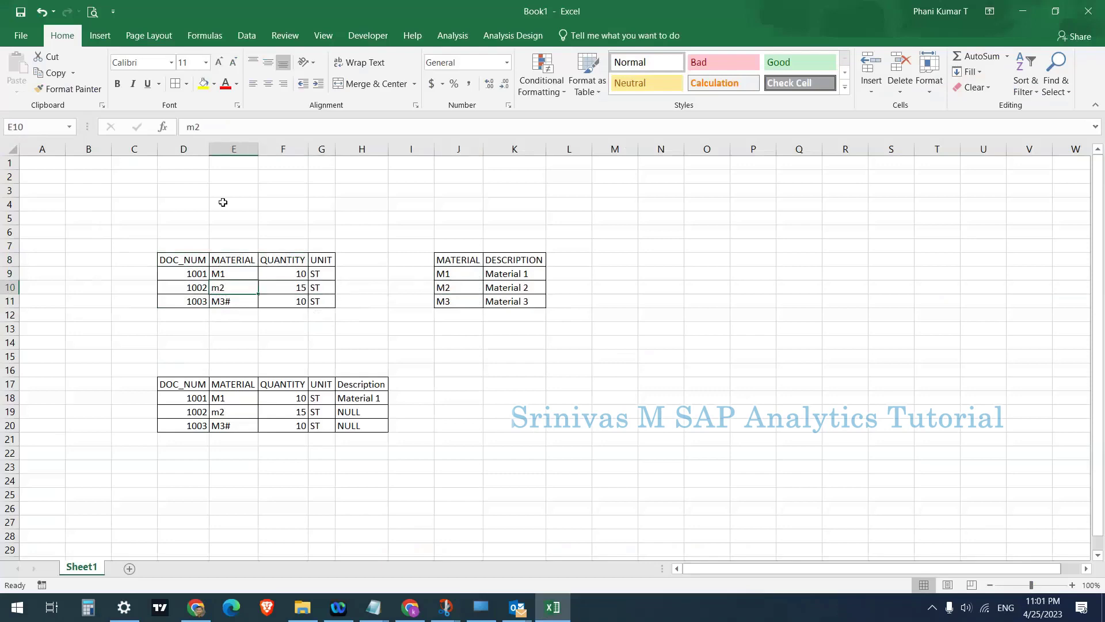
pyautogui.click(228, 271)
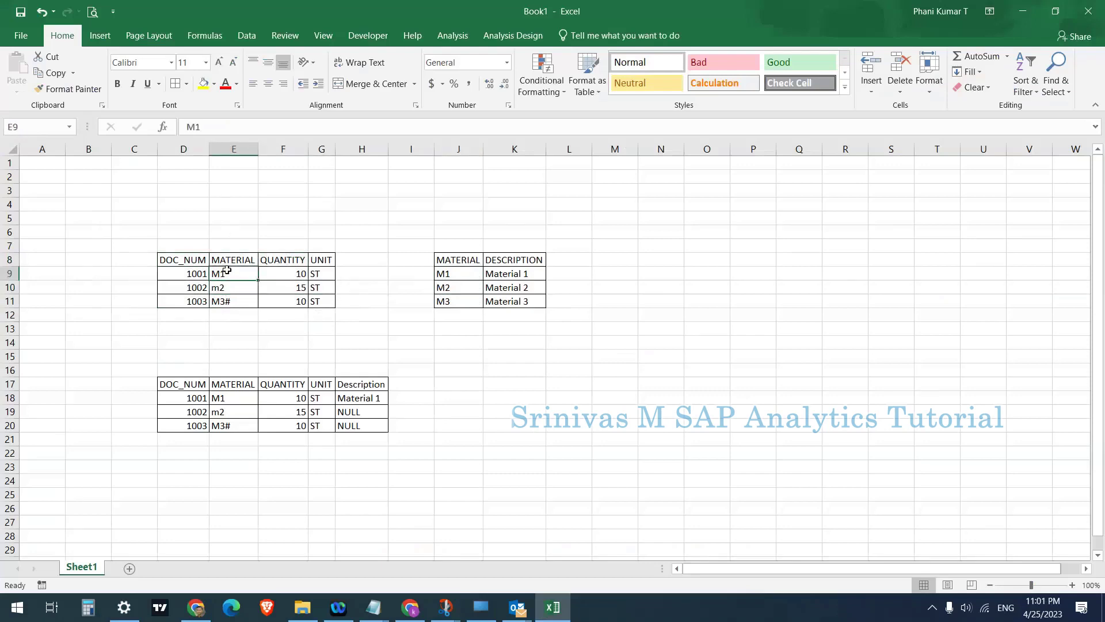
pyautogui.click(232, 301)
pyautogui.moveTo(228, 273); pyautogui.dragTo(231, 310)
pyautogui.moveTo(229, 244); pyautogui.dragTo(232, 316)
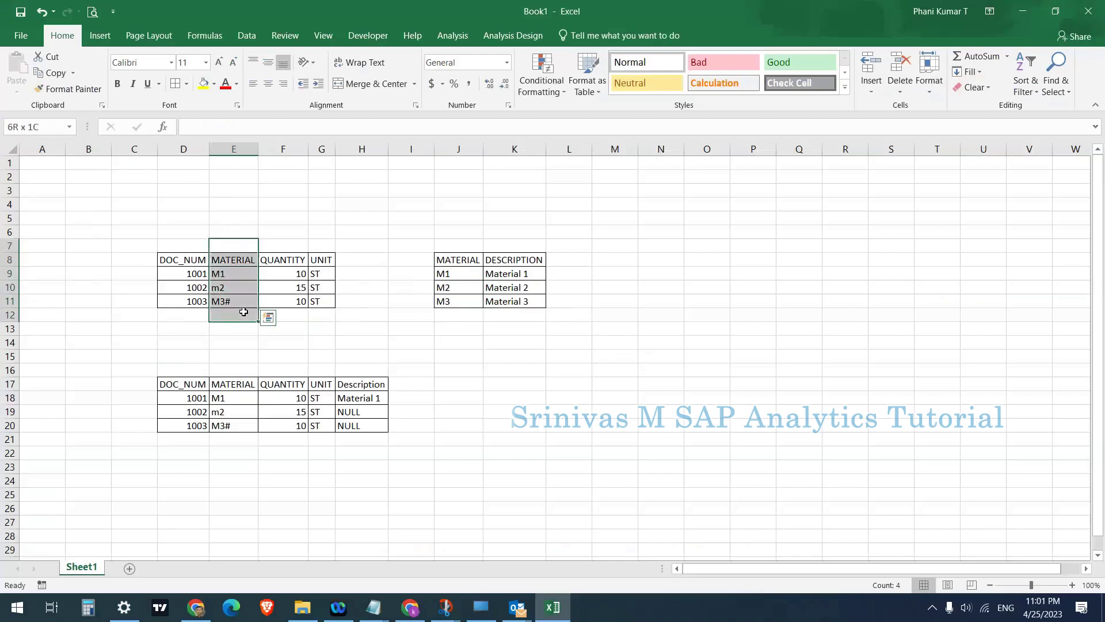
pyautogui.click(239, 282)
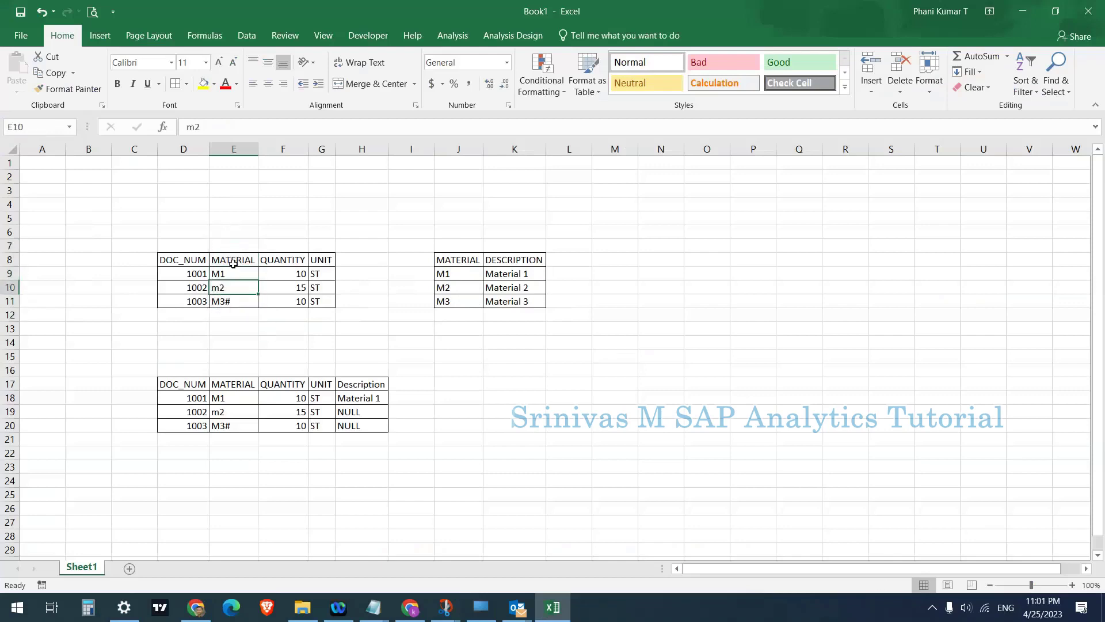
pyautogui.click(232, 260)
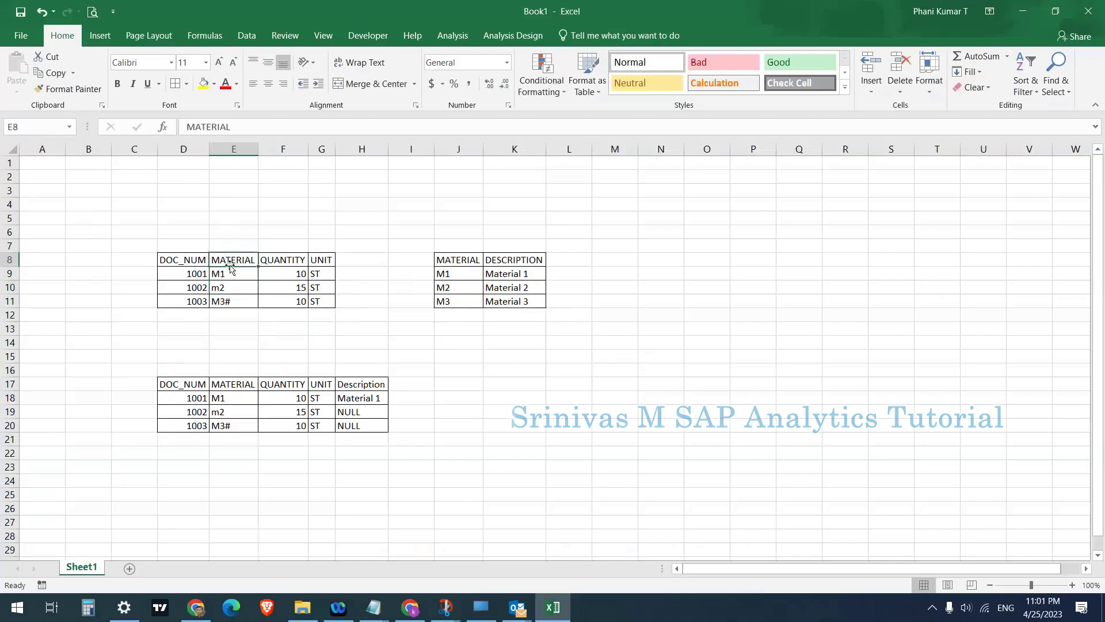
# - Compare the document table with the description table as join inputs, checking material M1 in E9 against J9
pyautogui.moveTo(444, 259); pyautogui.dragTo(502, 302)
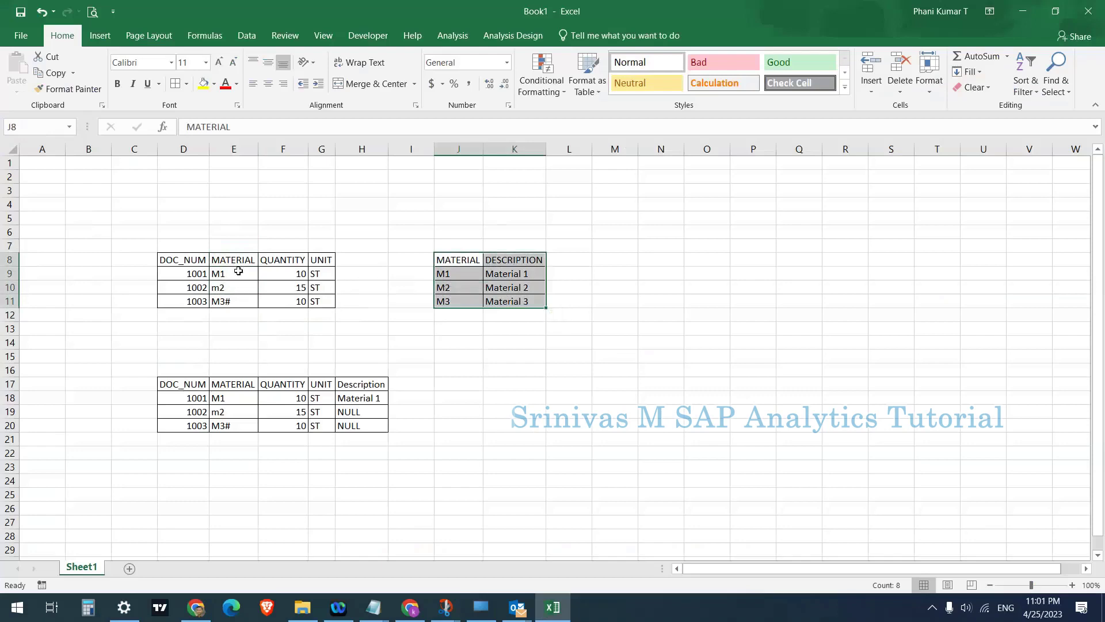
pyautogui.moveTo(194, 260); pyautogui.dragTo(301, 303)
pyautogui.moveTo(455, 260); pyautogui.dragTo(518, 302)
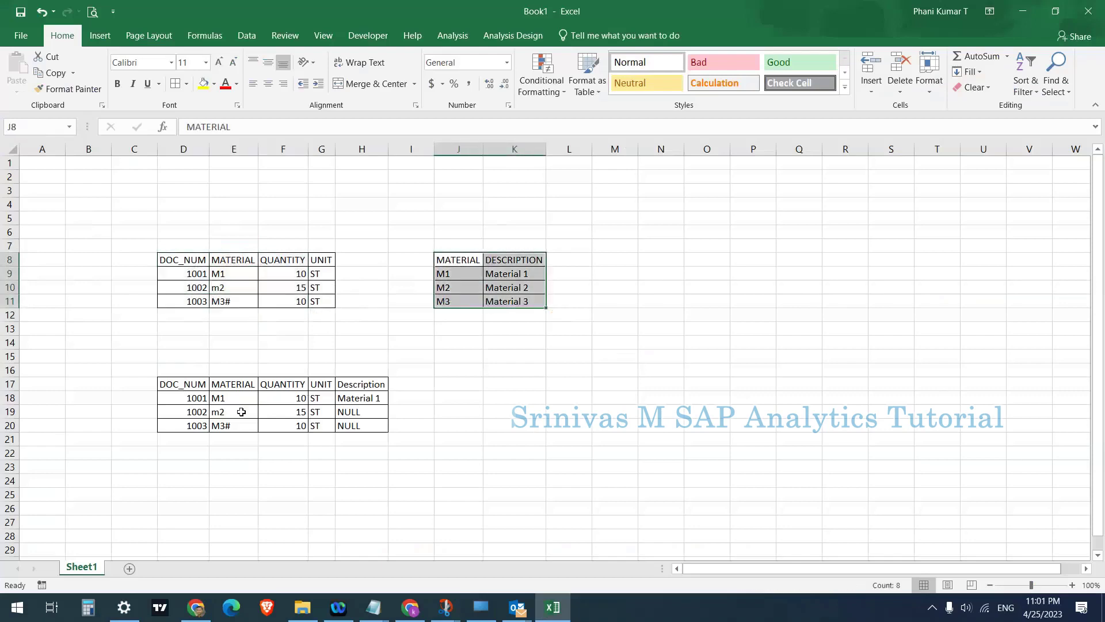
pyautogui.click(224, 279)
pyautogui.click(478, 276)
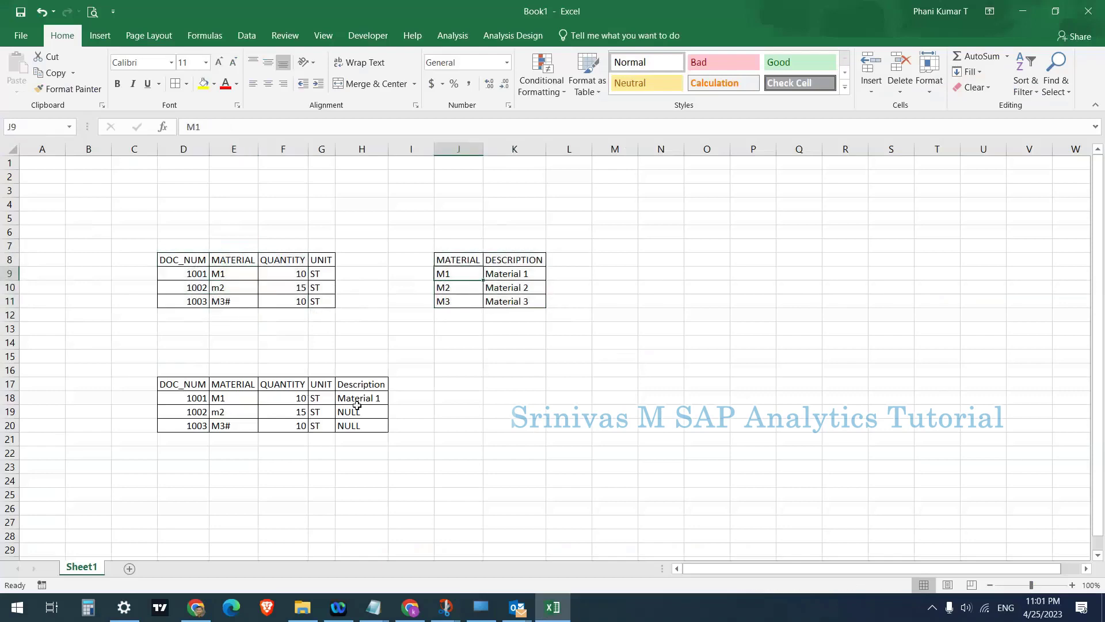
# - Inspect materials m2 and M3# in the joined table and their Description values in H19:H20
pyautogui.moveTo(244, 415); pyautogui.dragTo(243, 422)
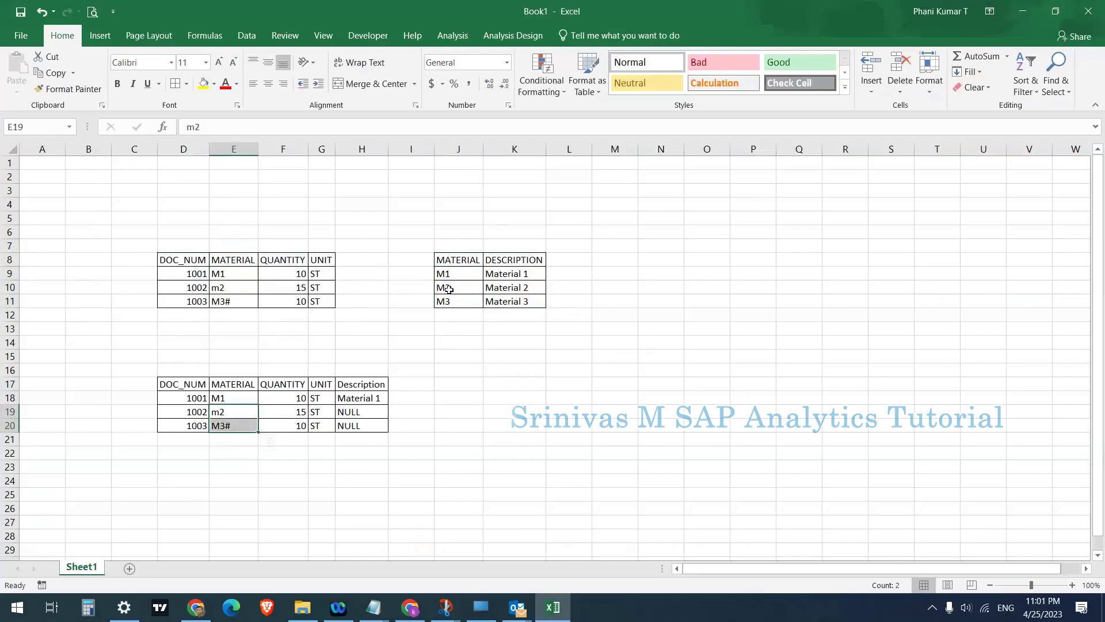
pyautogui.click(371, 414)
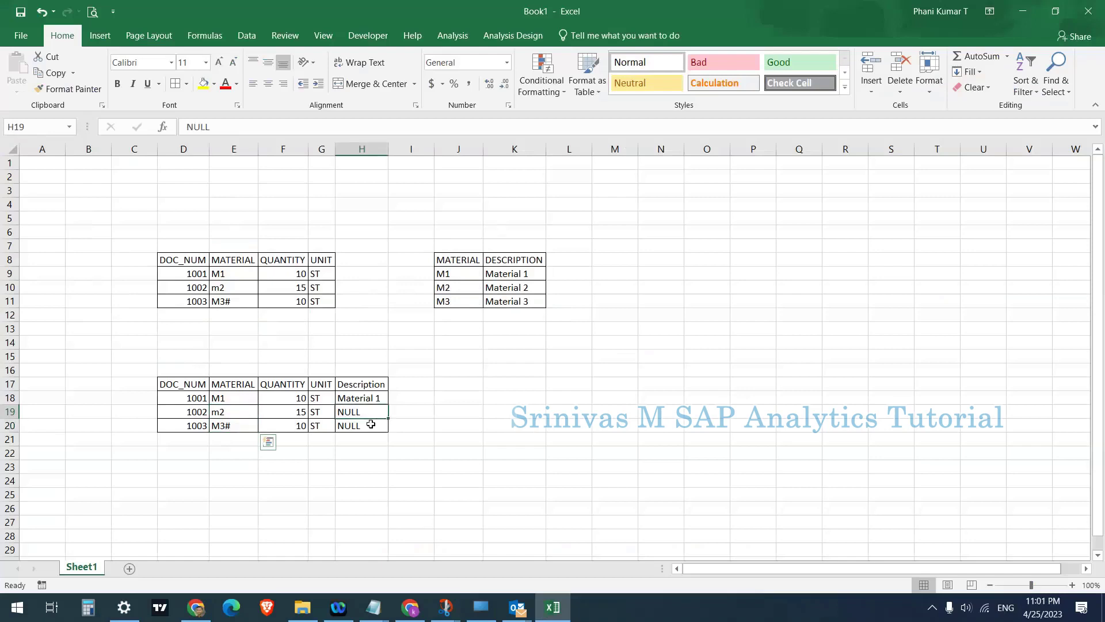
pyautogui.keyDown('shift'); pyautogui.click(371, 424); pyautogui.keyUp('shift')
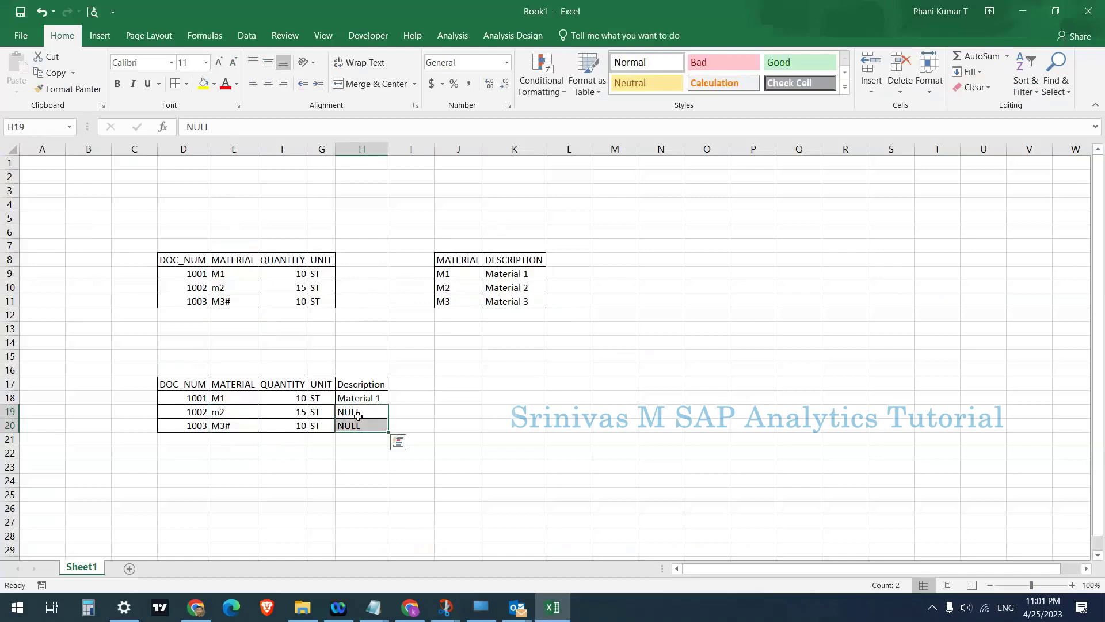
pyautogui.click(288, 452)
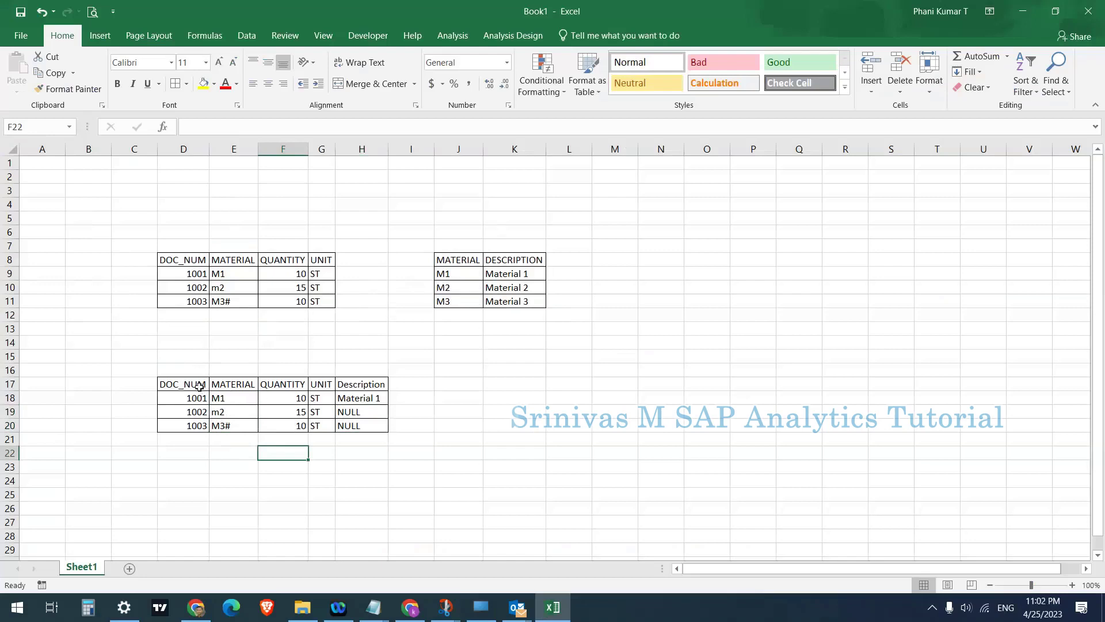
# - Review the joined result table D17:H20 row by row, contrasting the M1 row with the m2 and M3# rows
pyautogui.moveTo(192, 385); pyautogui.dragTo(354, 423)
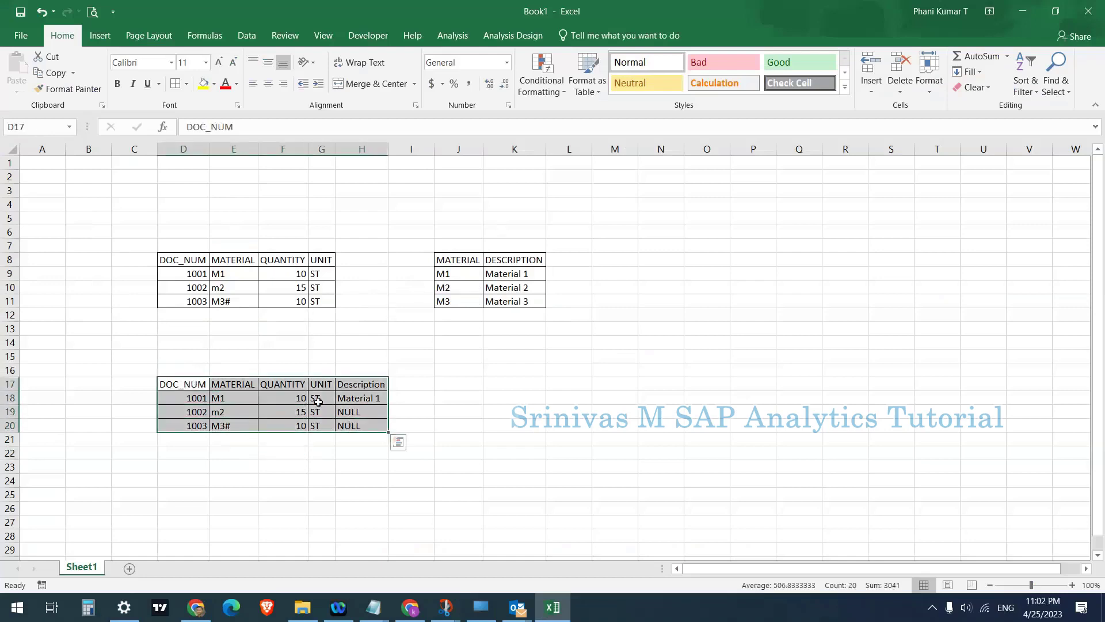
pyautogui.click(357, 416)
pyautogui.click(233, 398)
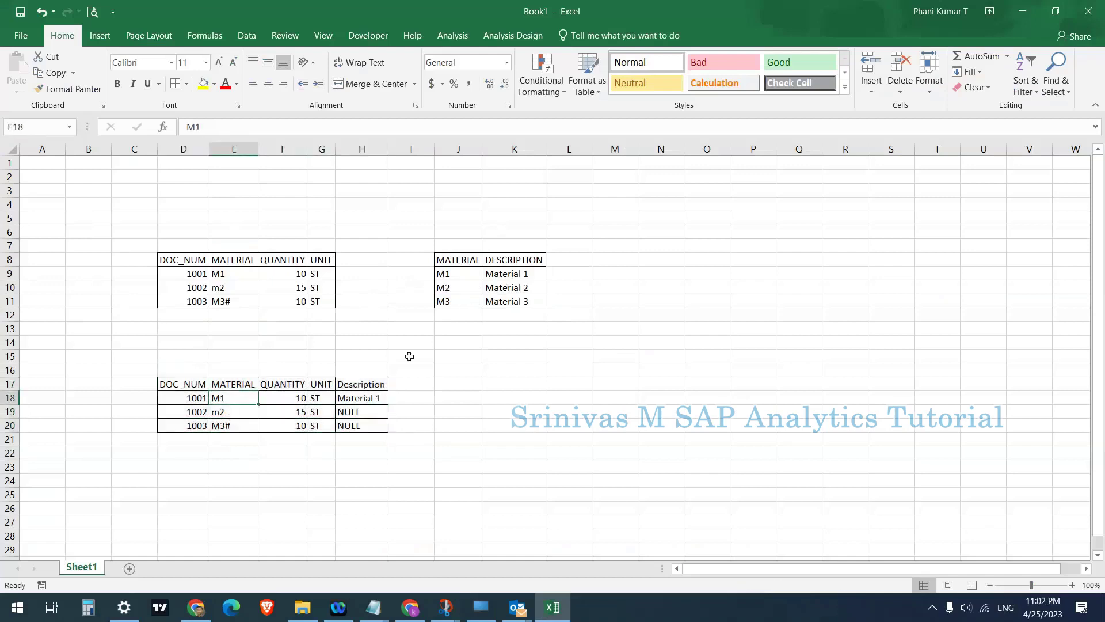
pyautogui.moveTo(168, 400); pyautogui.dragTo(369, 398)
pyautogui.moveTo(190, 411); pyautogui.dragTo(299, 427)
pyautogui.click(230, 412)
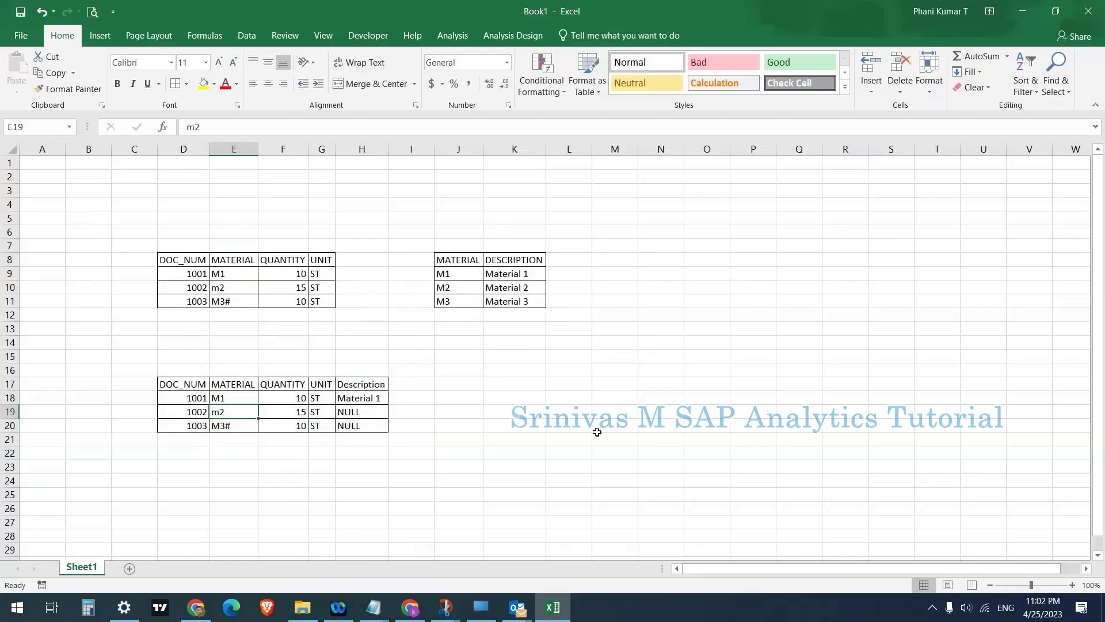
pyautogui.click(624, 410)
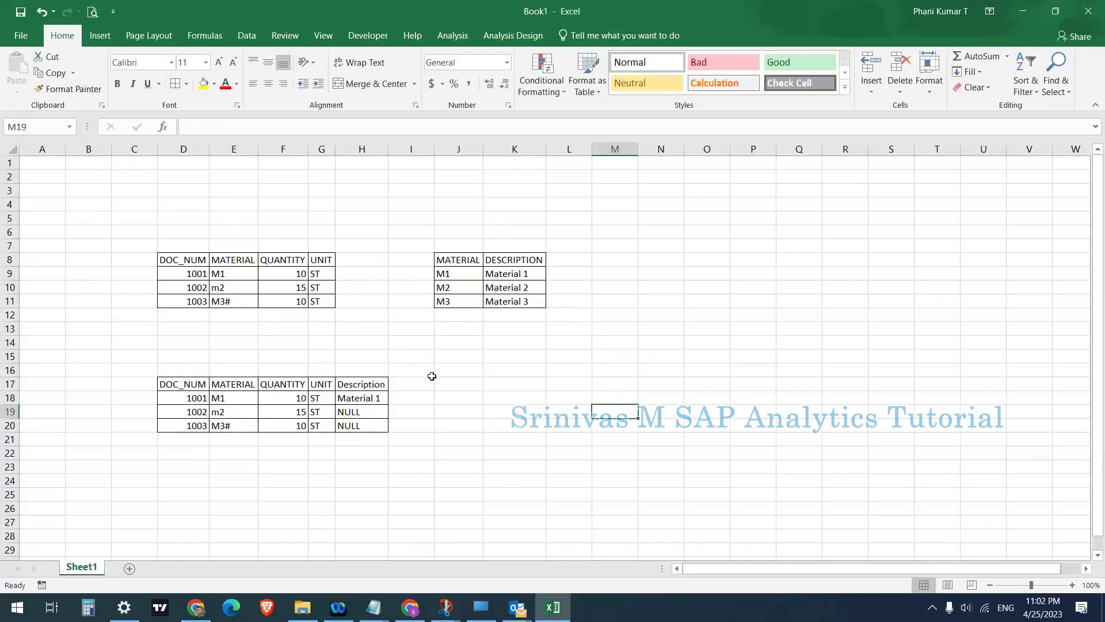
pyautogui.click(364, 411)
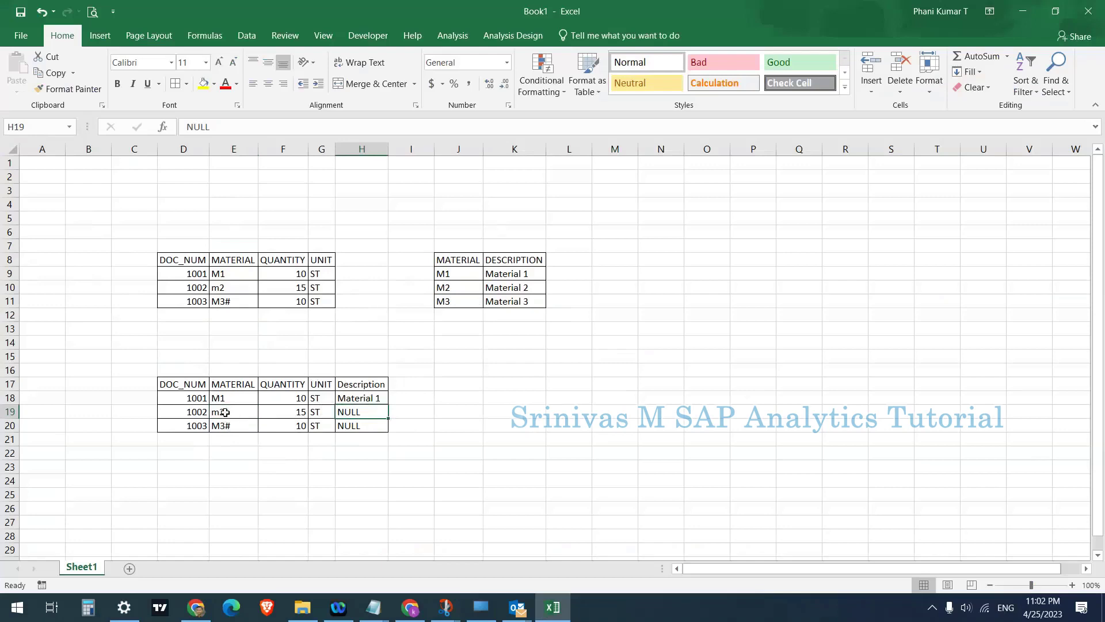
# - Switch to SAP Datasphere in the browser and review the data preview of the local table DB_TT_MATERIAL_TEXT_2
pyautogui.click(200, 604)
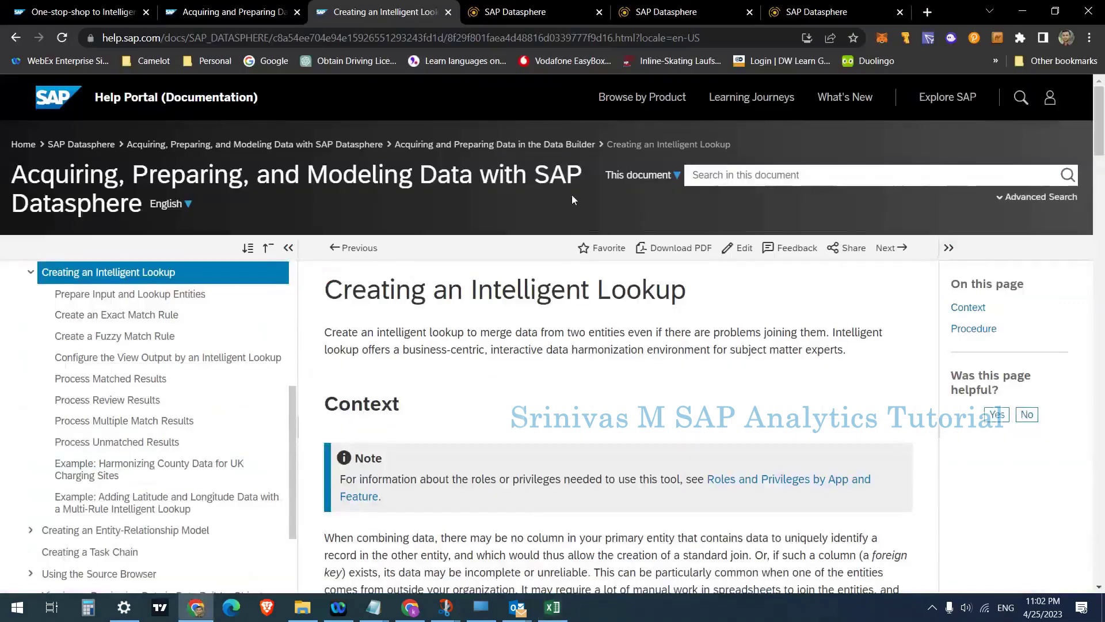
pyautogui.click(547, 12)
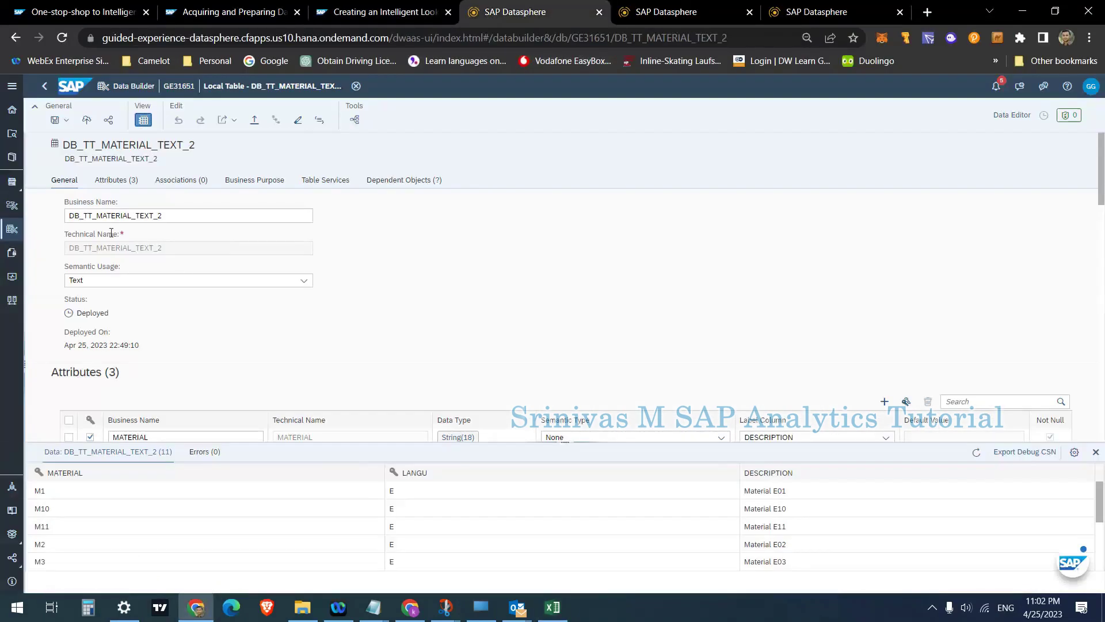
pyautogui.scroll(-1, 152, 532)
pyautogui.scroll(1, 151, 540)
pyautogui.scroll(-2, 66, 553)
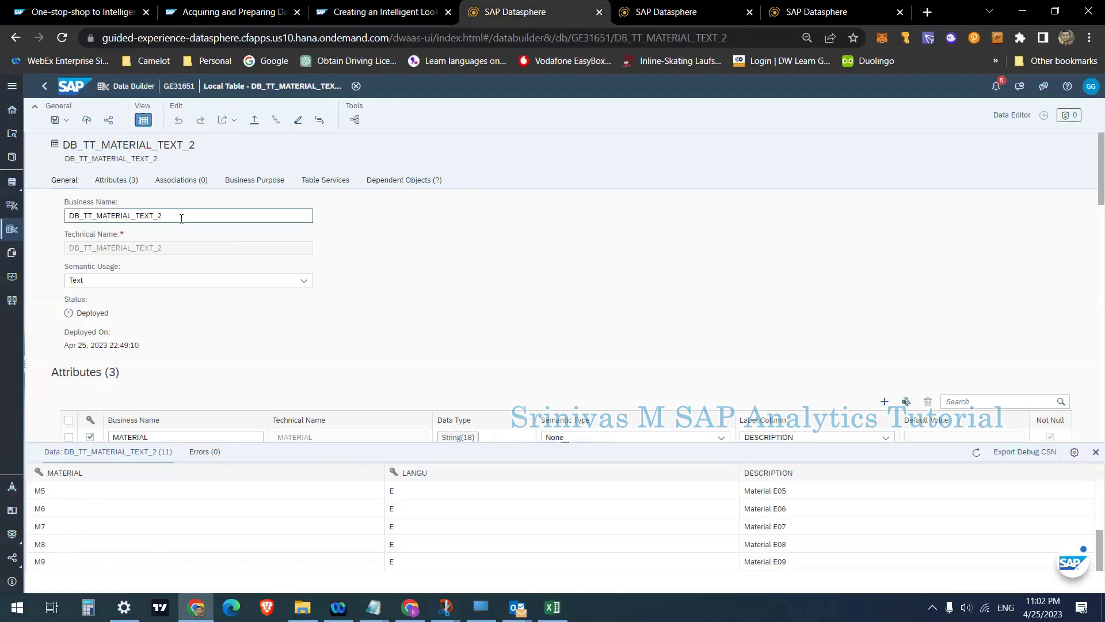
# - Review the material rows in the DB_TT_MATERIAL_TEXT_2 preview and all sales rows in an enlarged DB_TA_SALES_2 preview
pyautogui.scroll(2, 803, 513)
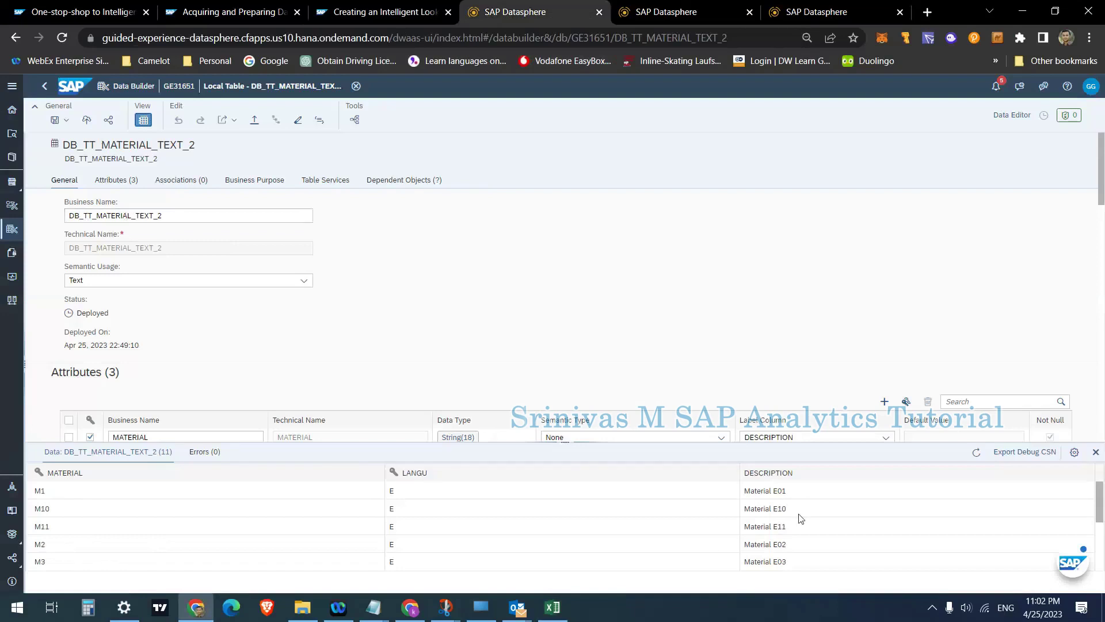
pyautogui.click(665, 11)
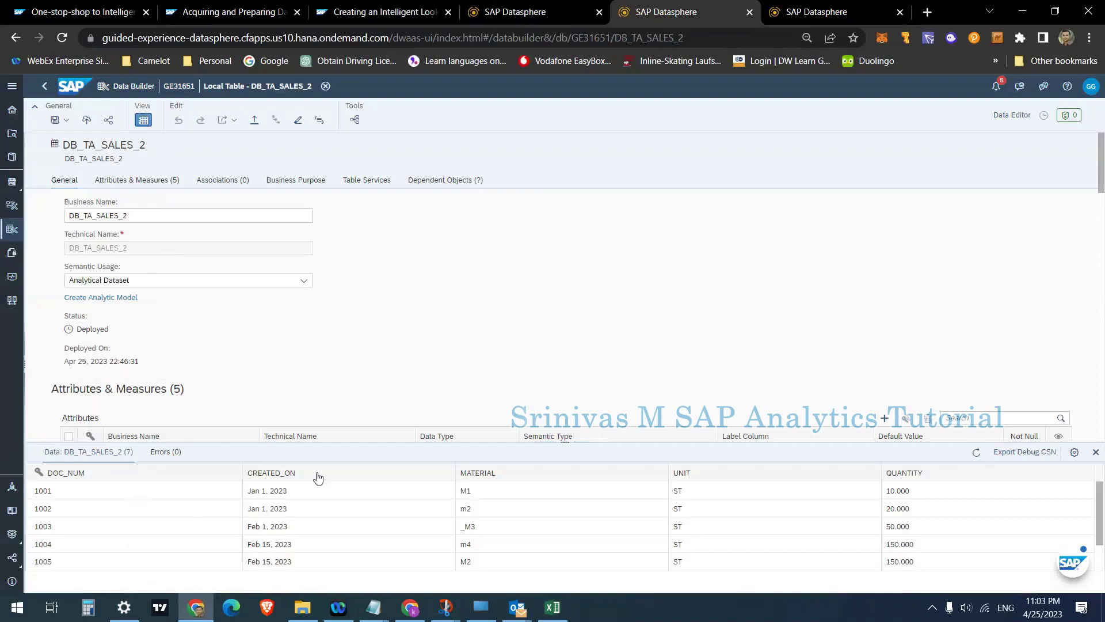
pyautogui.moveTo(553, 449); pyautogui.dragTo(567, 365)
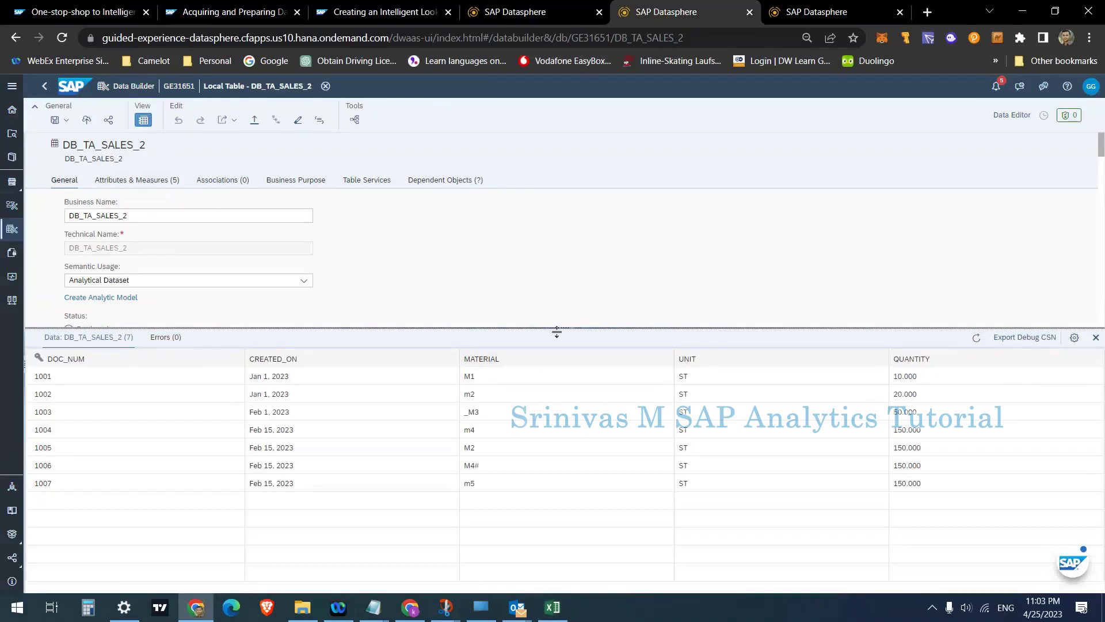
pyautogui.moveTo(558, 329); pyautogui.dragTo(560, 379)
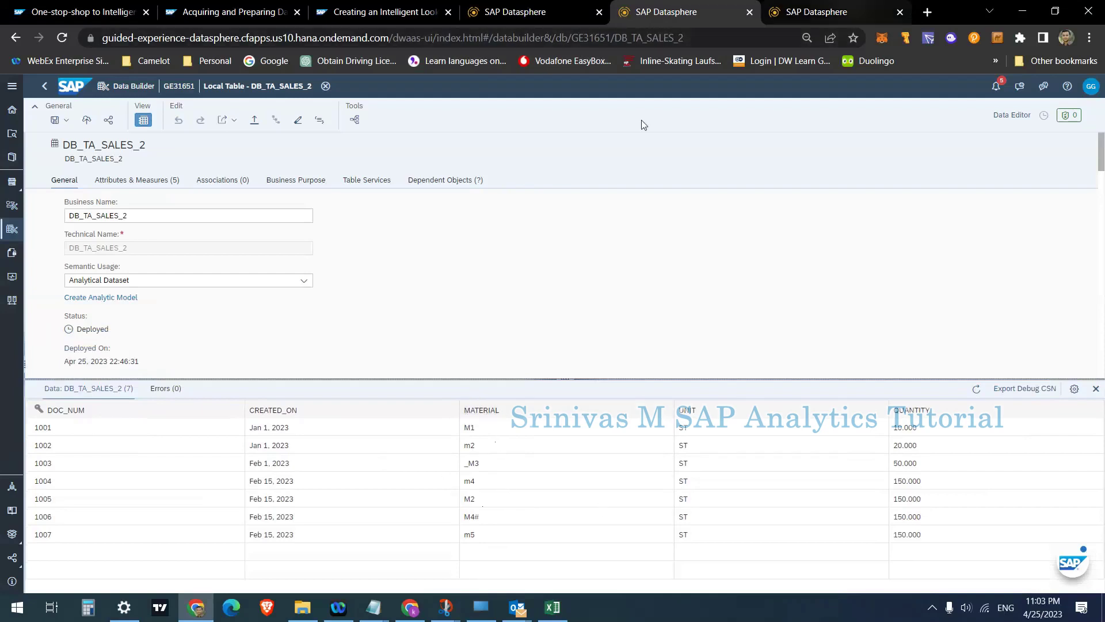
# - Create a new Intelligent Lookup with the table DB_TA_SALES_2 as input and DB_TT_MATERIAL_TEXT_2 as lookup
pyautogui.click(809, 15)
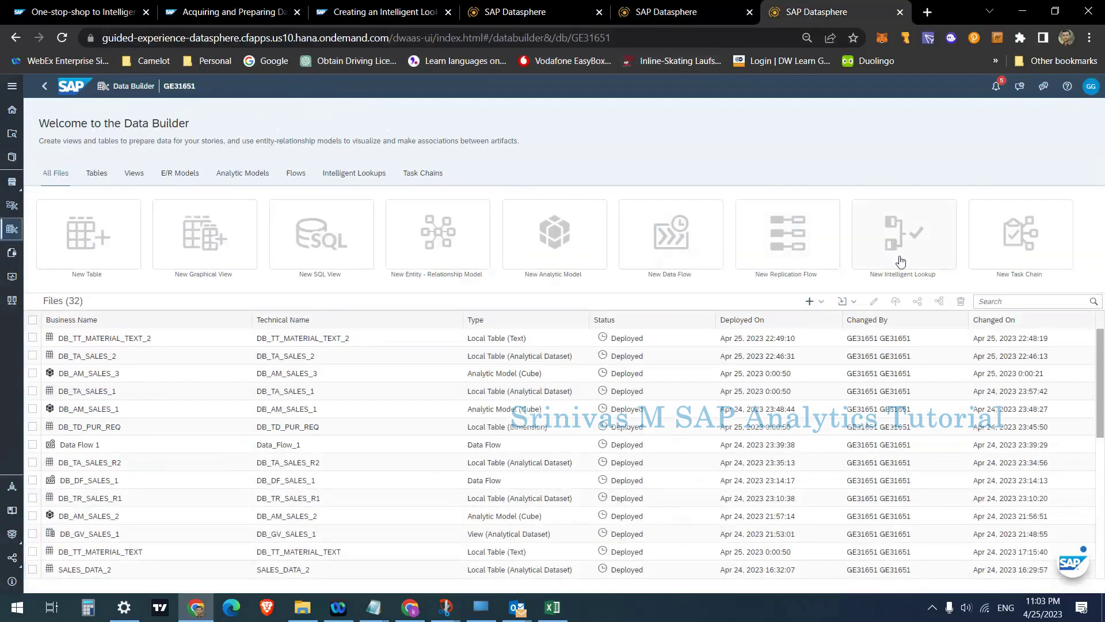
pyautogui.click(915, 249)
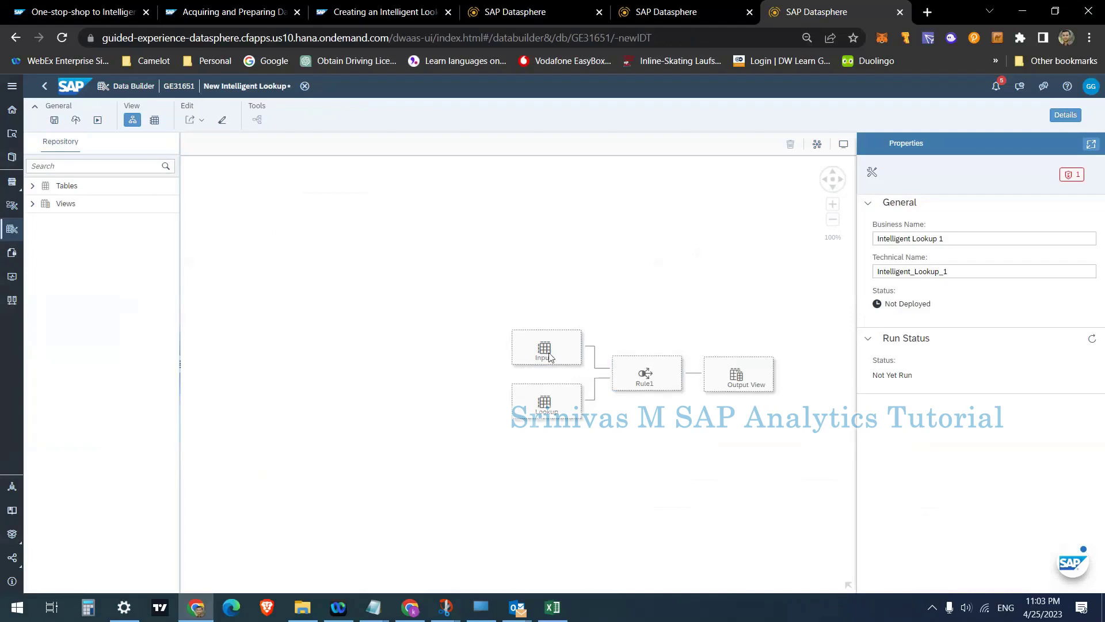
pyautogui.click(40, 185)
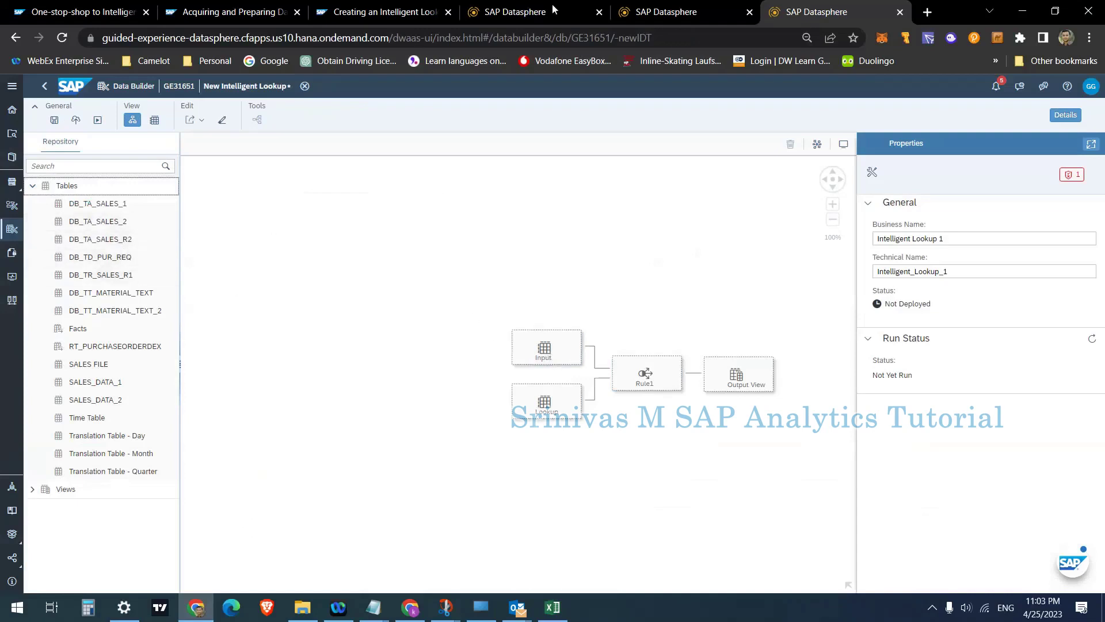
pyautogui.click(655, 12)
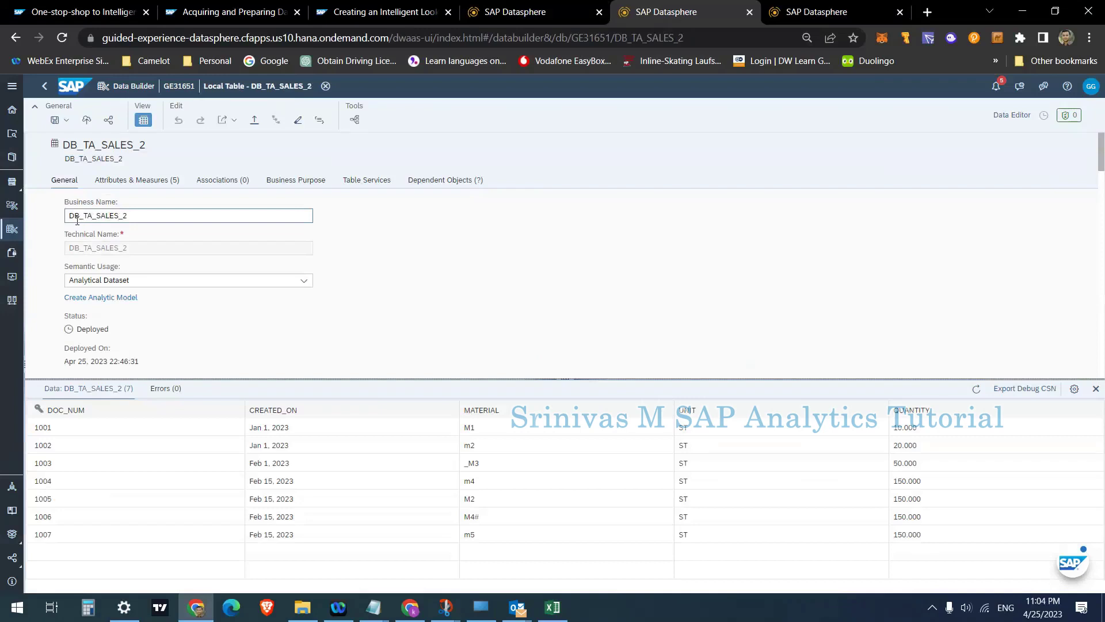
pyautogui.click(785, 12)
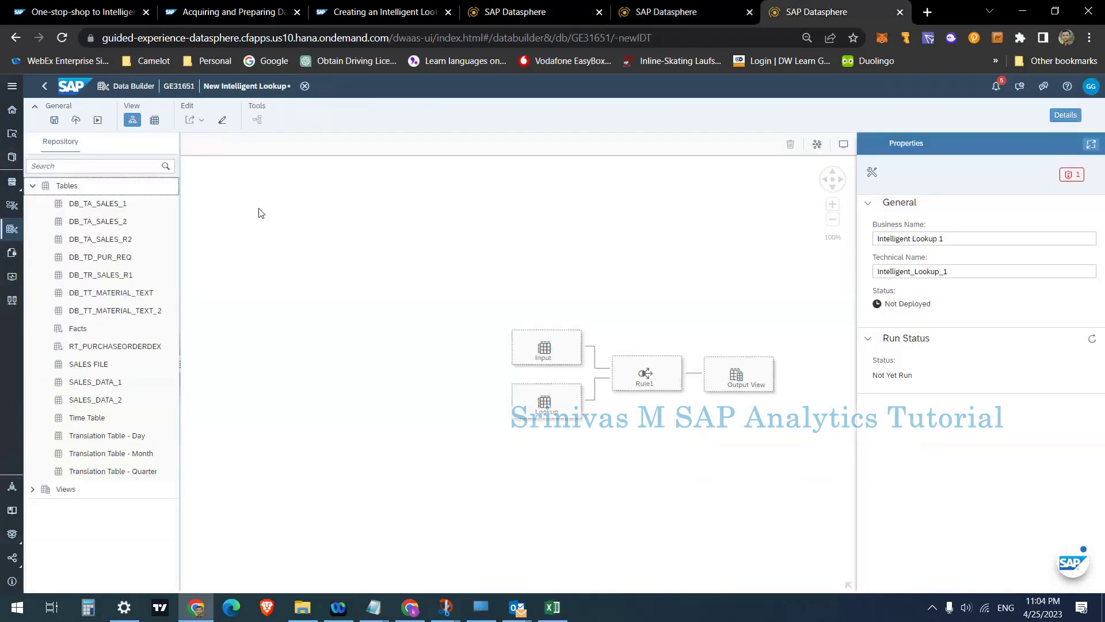
pyautogui.moveTo(86, 226); pyautogui.dragTo(536, 351)
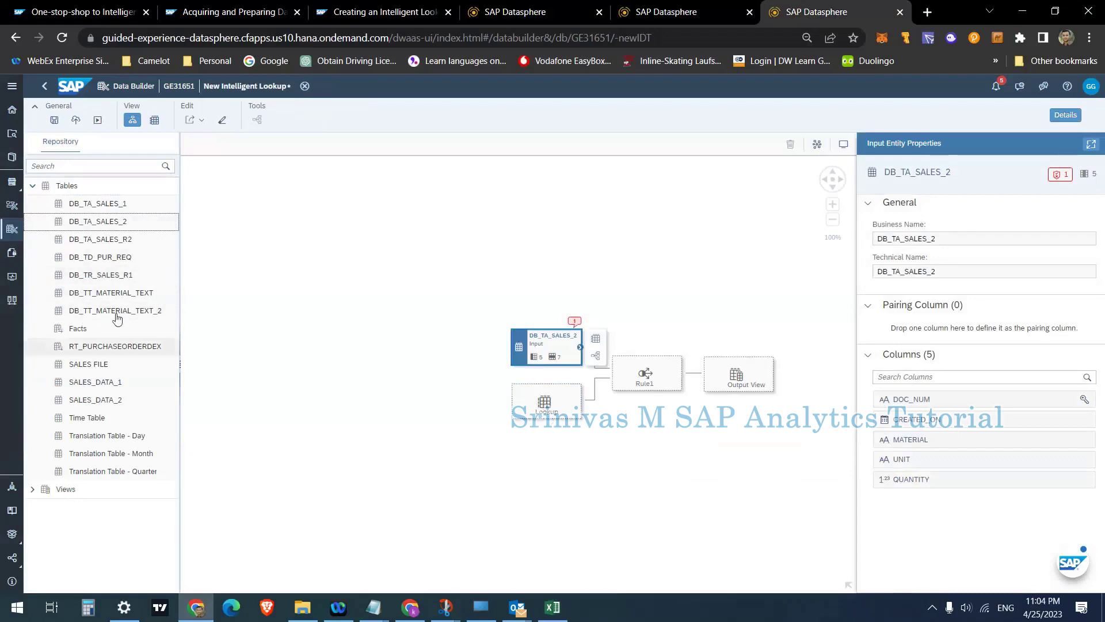
pyautogui.moveTo(94, 311); pyautogui.dragTo(543, 410)
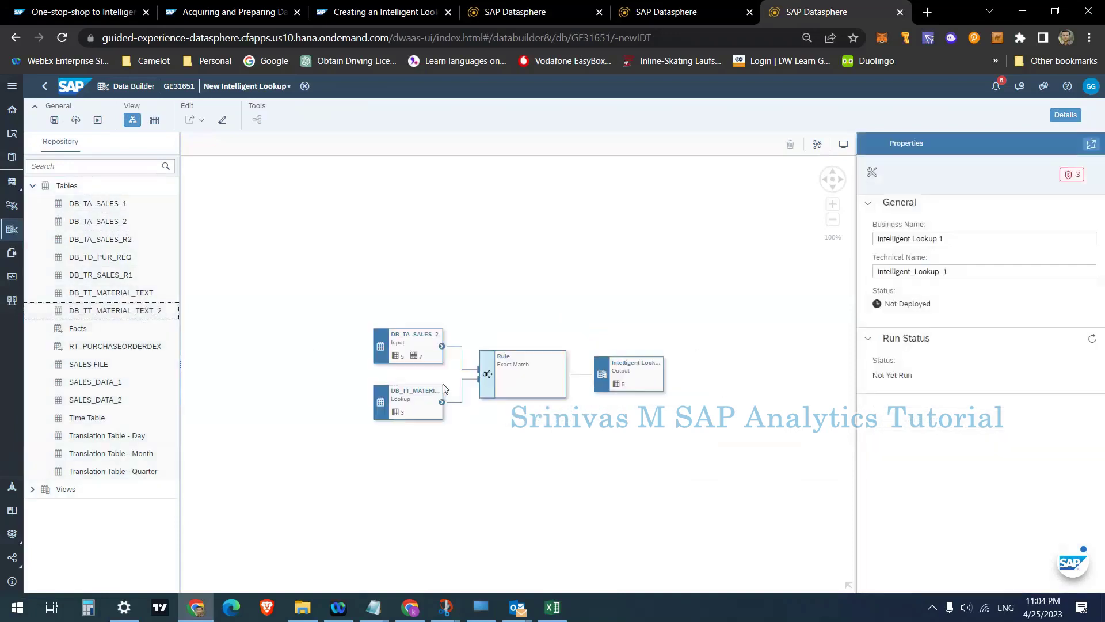
# - Define MATERIAL as the pairing column of the input table DB_TA_SALES_2
pyautogui.click(406, 343)
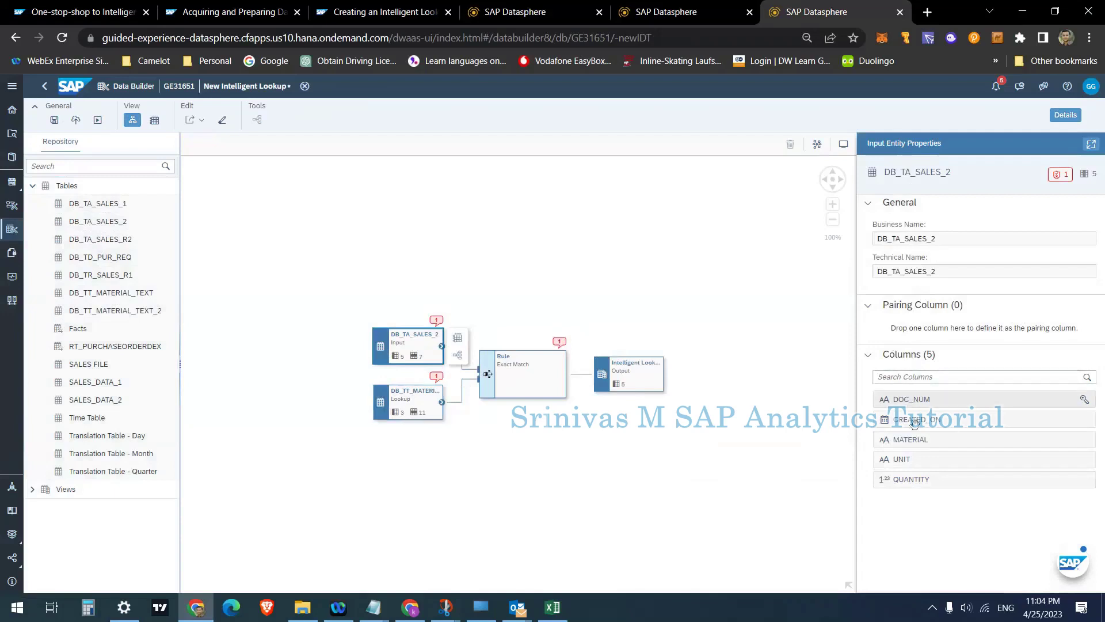
pyautogui.click(1001, 440)
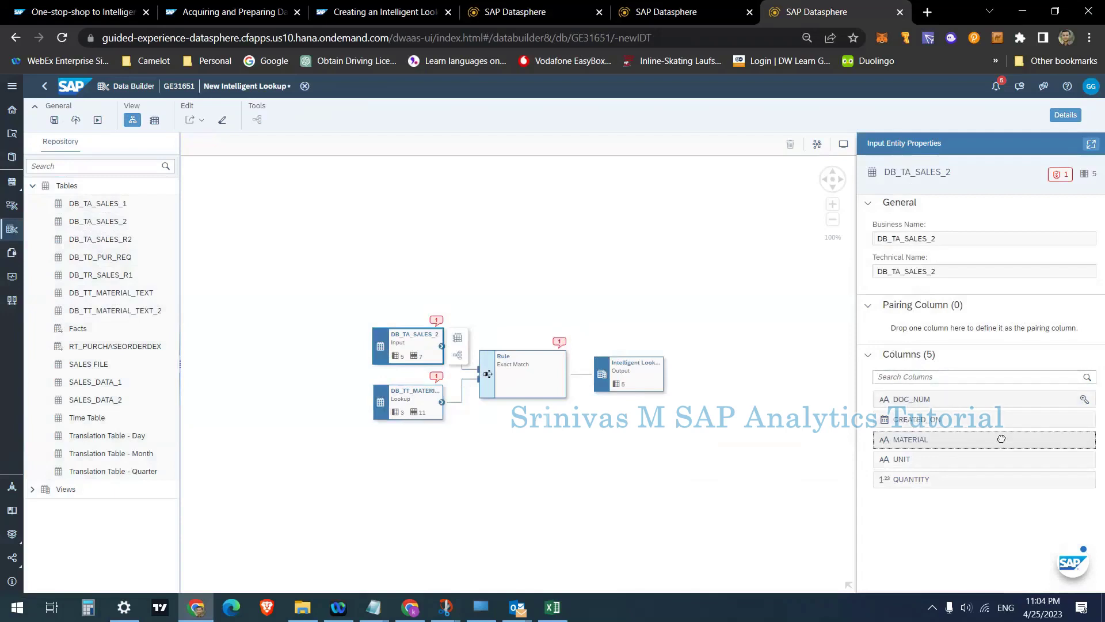
pyautogui.moveTo(1001, 440); pyautogui.dragTo(927, 333)
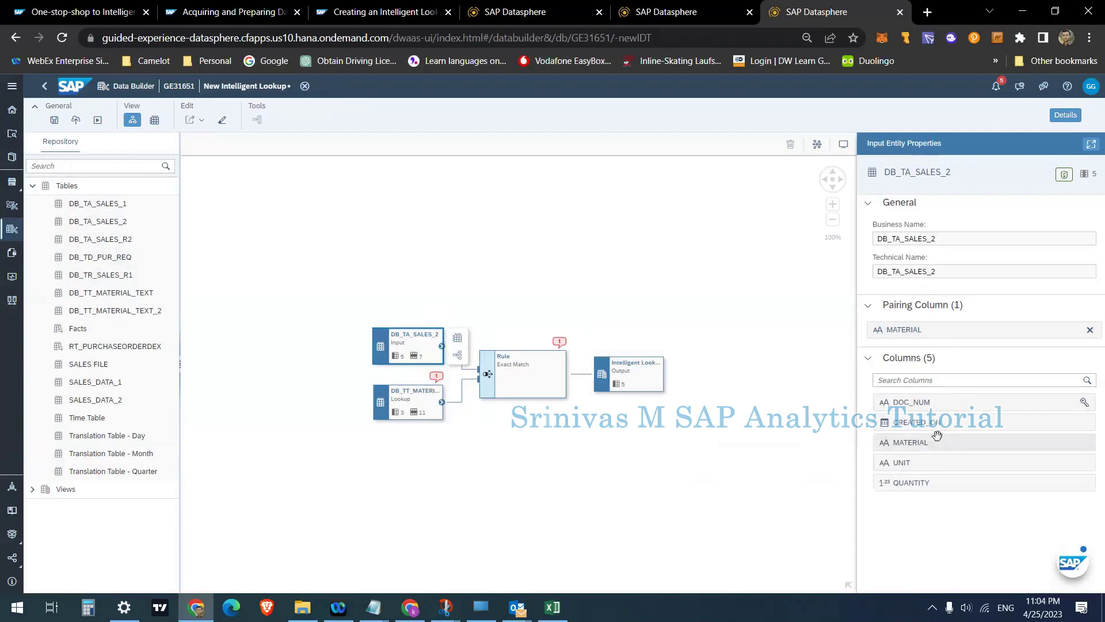
# - Try to add DOC_NUM as a second pairing column of the input table DB_TA_SALES_2
pyautogui.moveTo(924, 461)
pyautogui.mouseDown()
pyautogui.moveTo(945, 386)
pyautogui.moveTo(945, 337)
pyautogui.moveTo(933, 332)
pyautogui.moveTo(918, 442)
pyautogui.mouseUp()
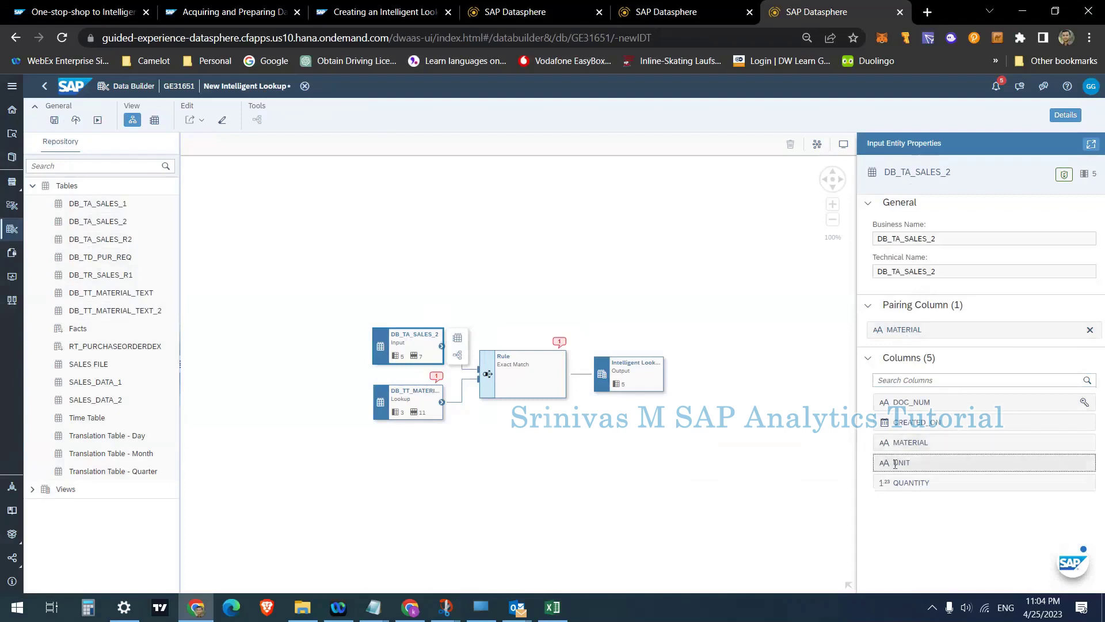
pyautogui.click(910, 401)
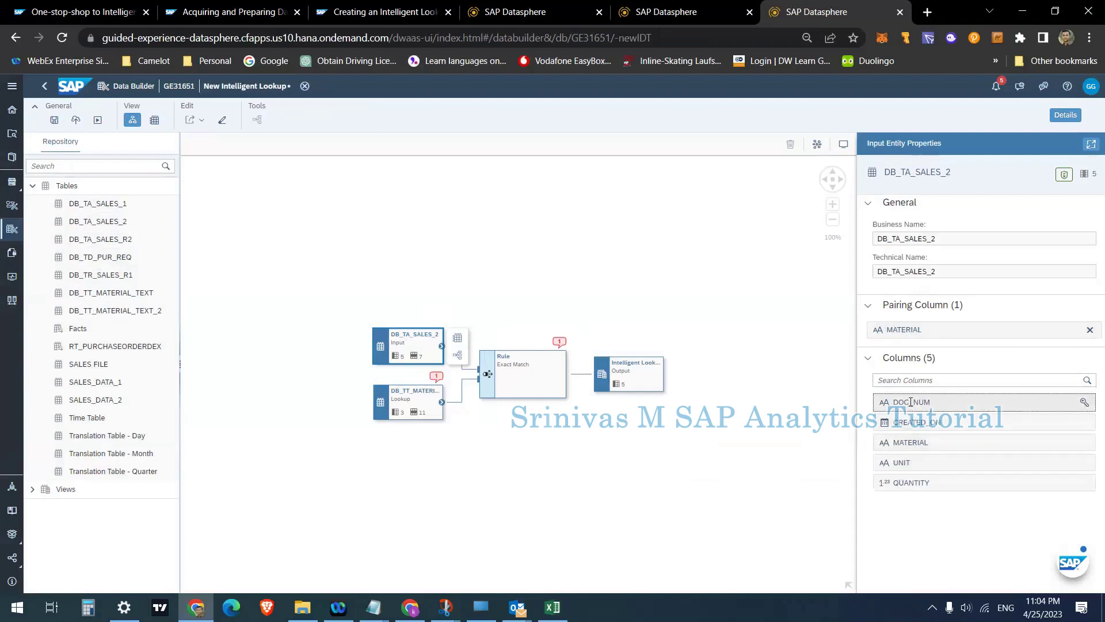
pyautogui.moveTo(890, 407); pyautogui.dragTo(902, 330)
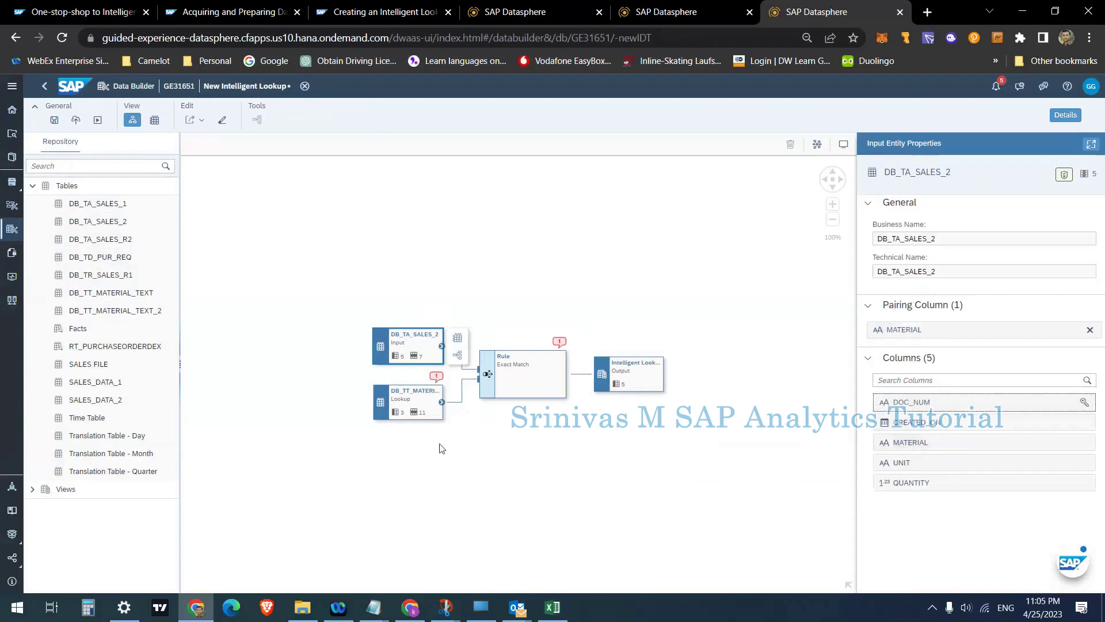
# - Define DESCRIPTION as the return column of the lookup table DB_TT_MATERIAL_TEXT_2
pyautogui.click(412, 398)
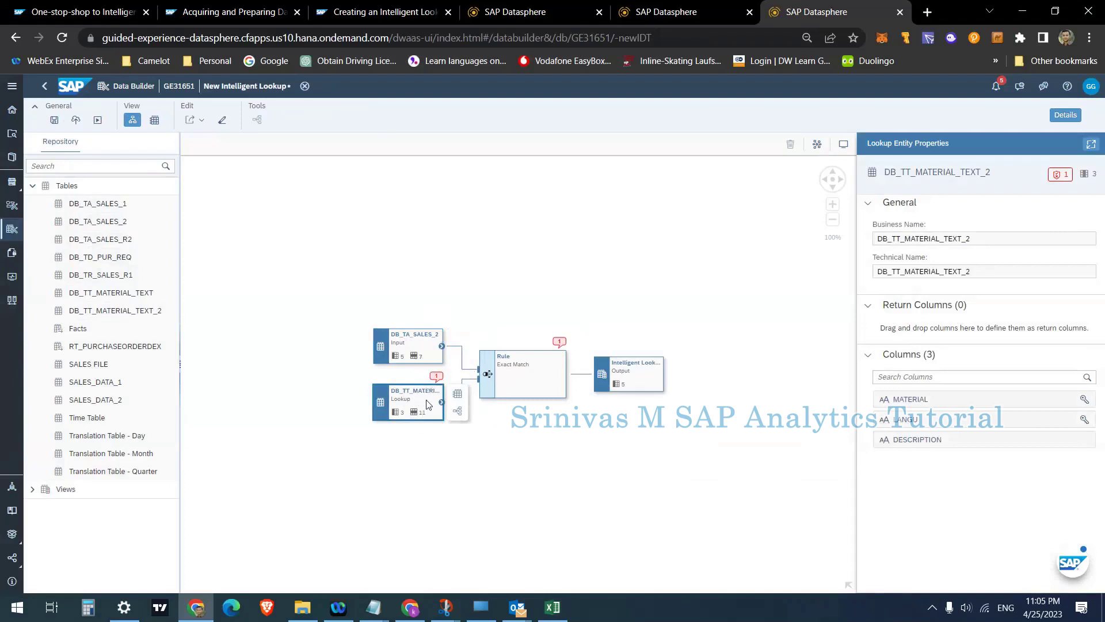
pyautogui.click(938, 440)
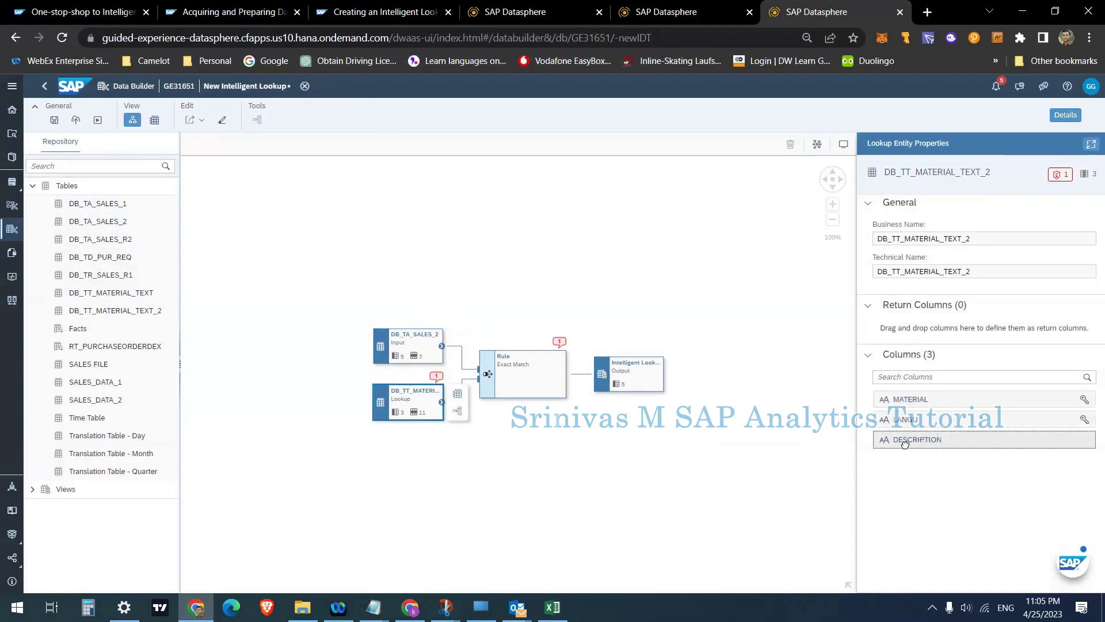
pyautogui.moveTo(912, 438); pyautogui.dragTo(958, 311)
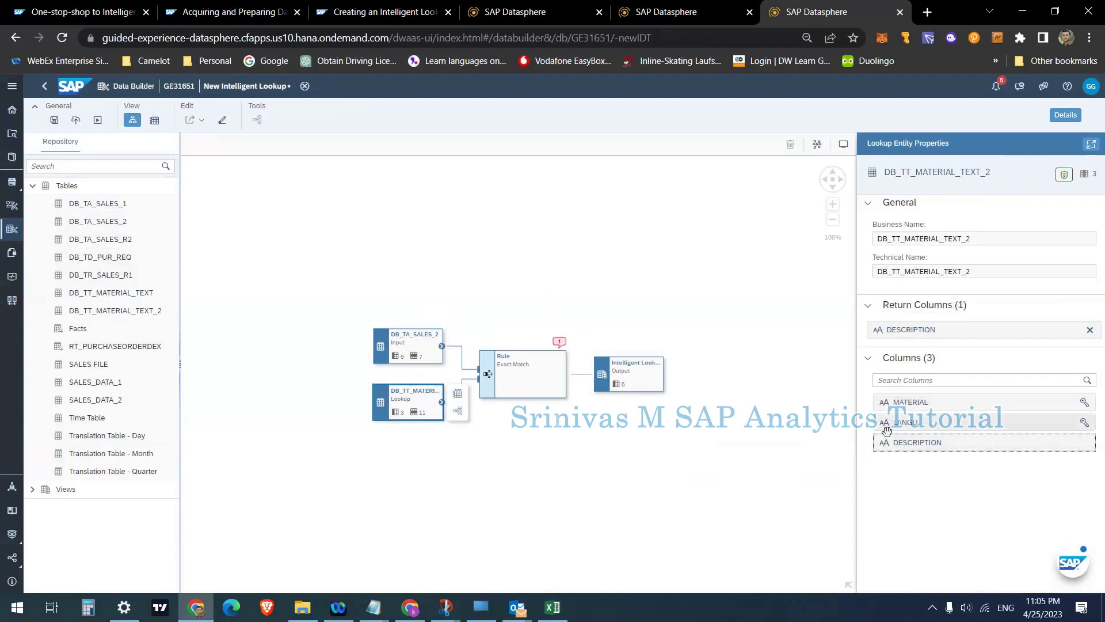
# - Map the input's MATERIAL column to the lookup's MATERIAL column in the Exact Match rule and rename the rule Rule_1
pyautogui.click(413, 341)
pyautogui.click(407, 401)
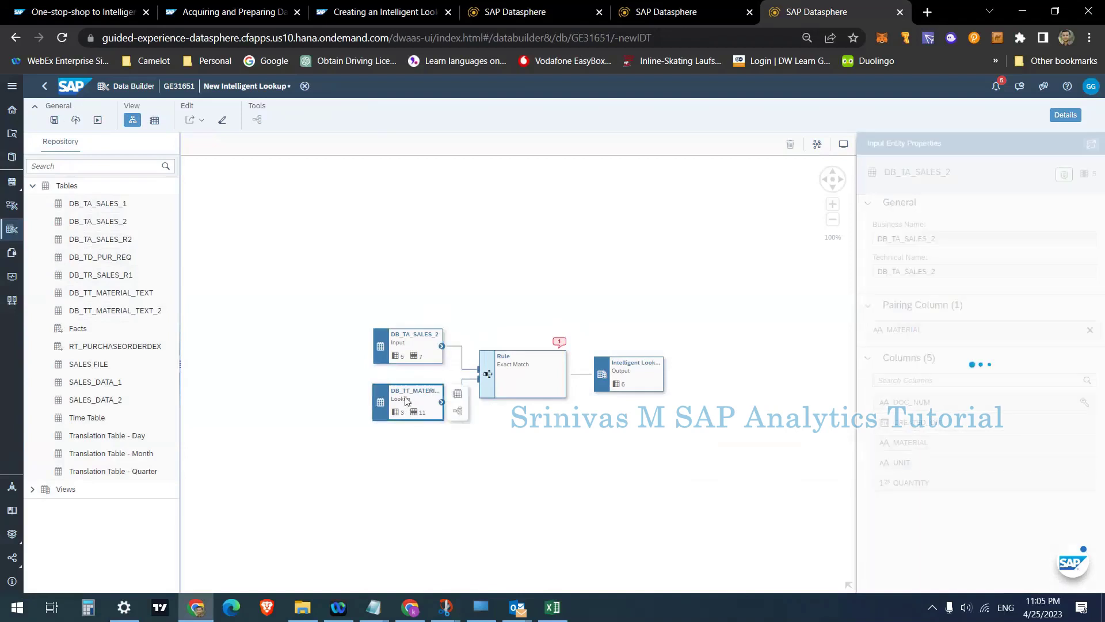
pyautogui.click(524, 382)
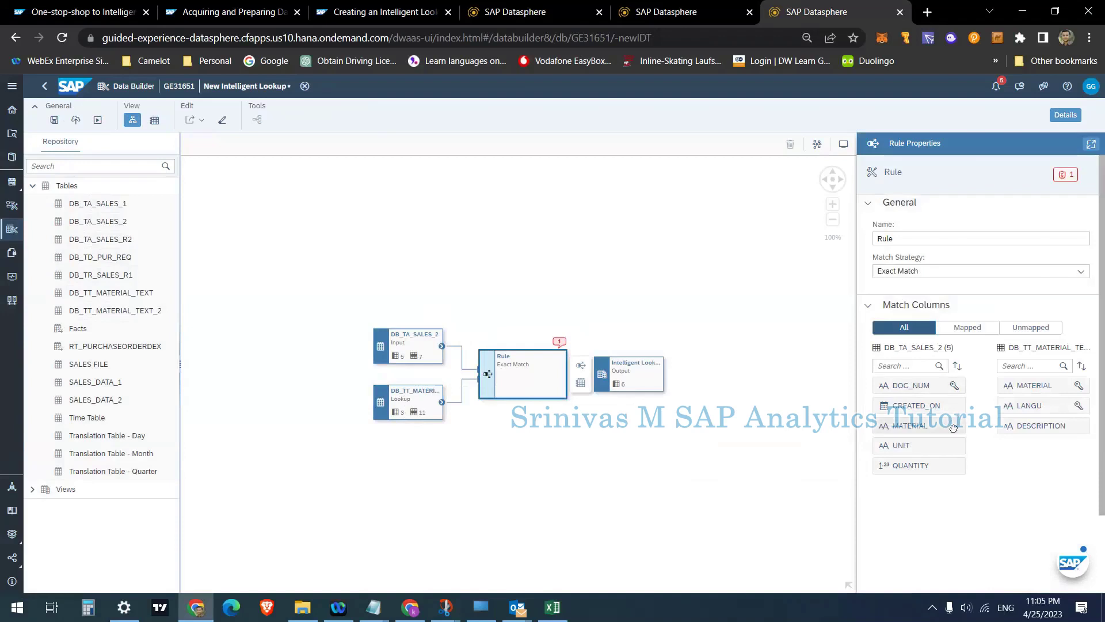
pyautogui.moveTo(953, 427); pyautogui.dragTo(1033, 394)
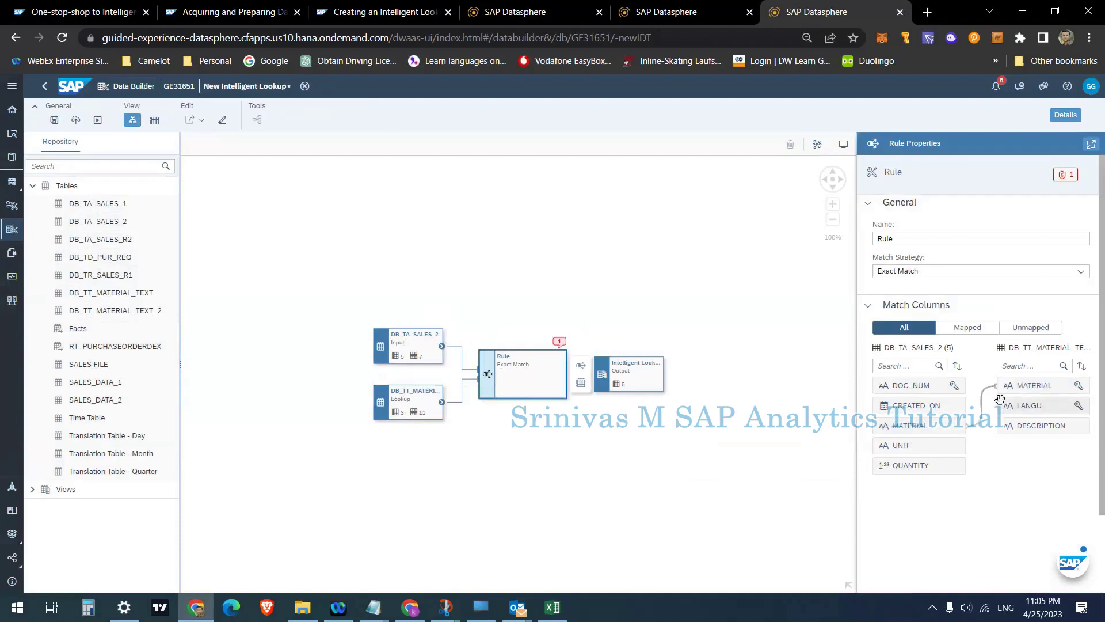
pyautogui.click(908, 237)
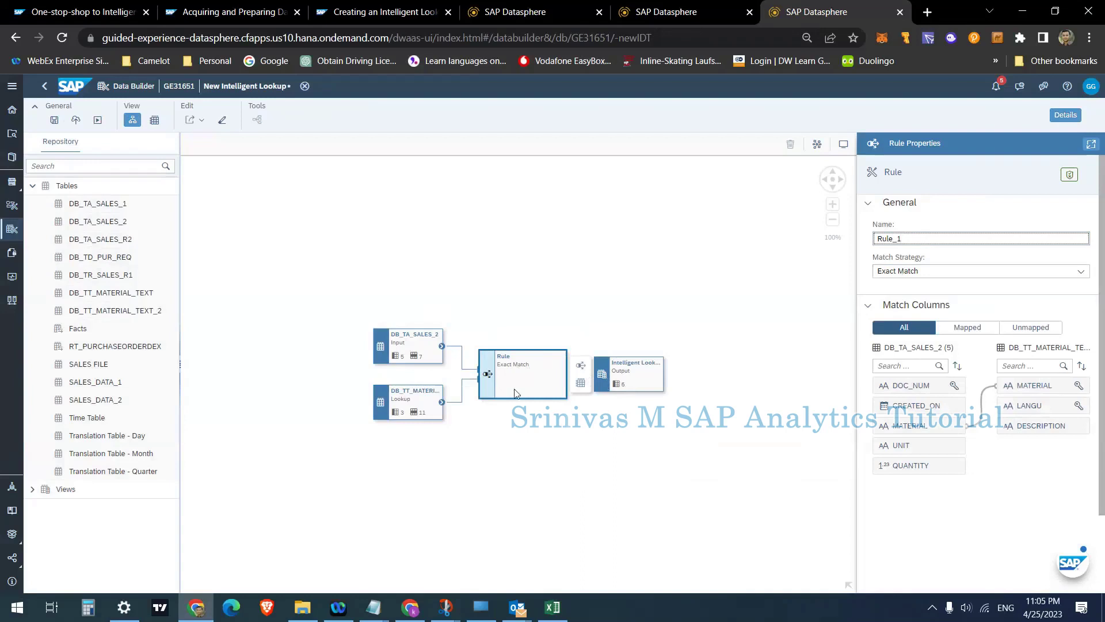
# - Check the output view's properties and save the Intelligent Lookup with business and technical name DB_IL_SALES_1
pyautogui.click(629, 371)
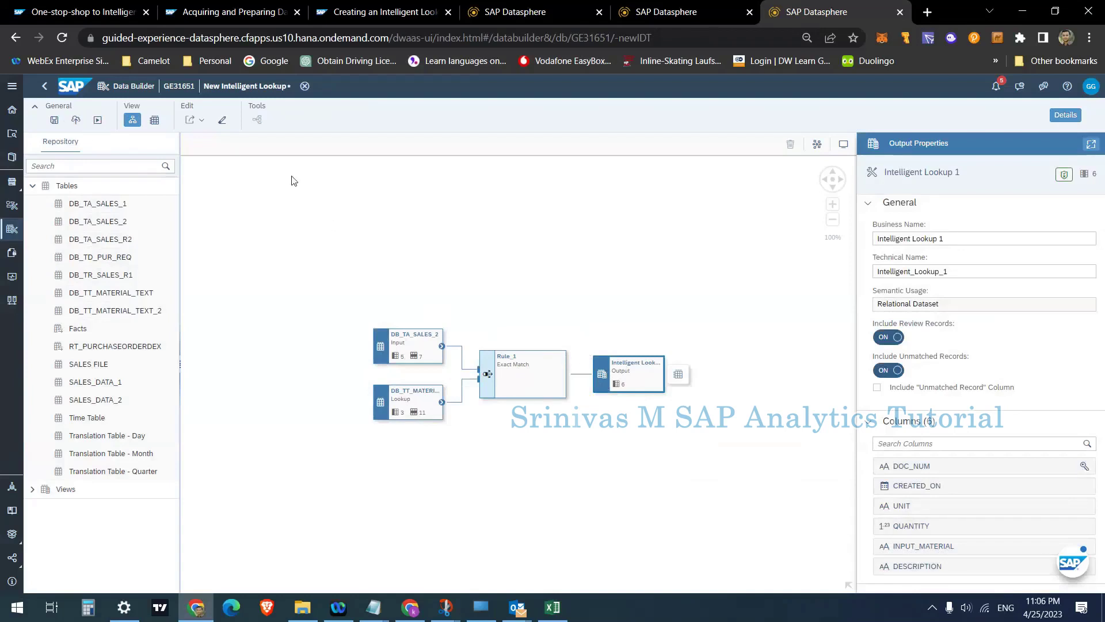
pyautogui.click(58, 122)
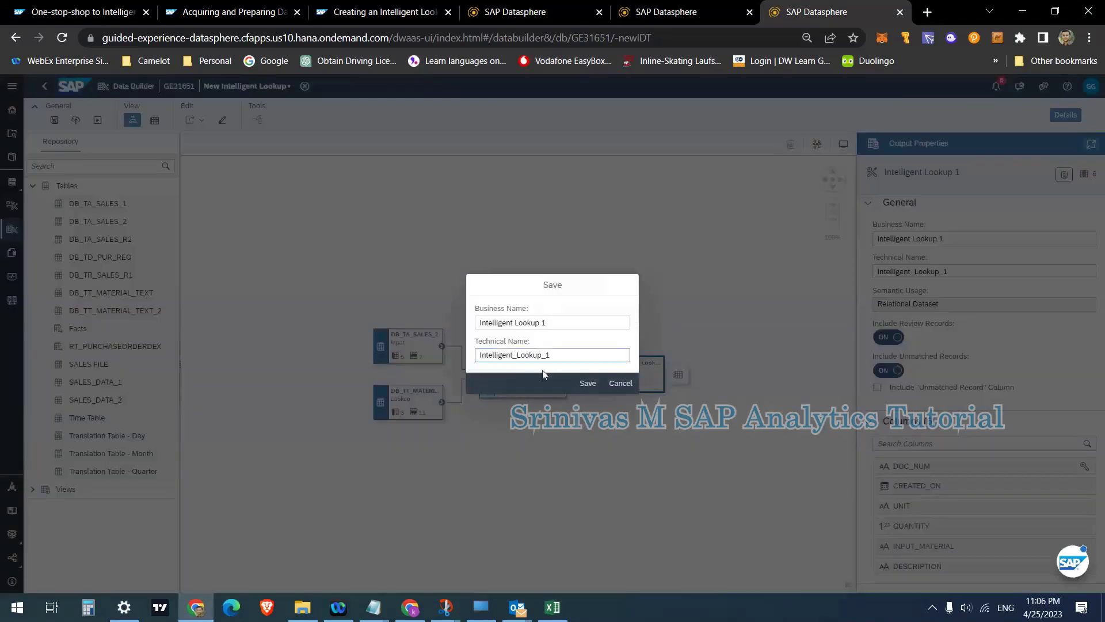
pyautogui.tripleClick(555, 324)
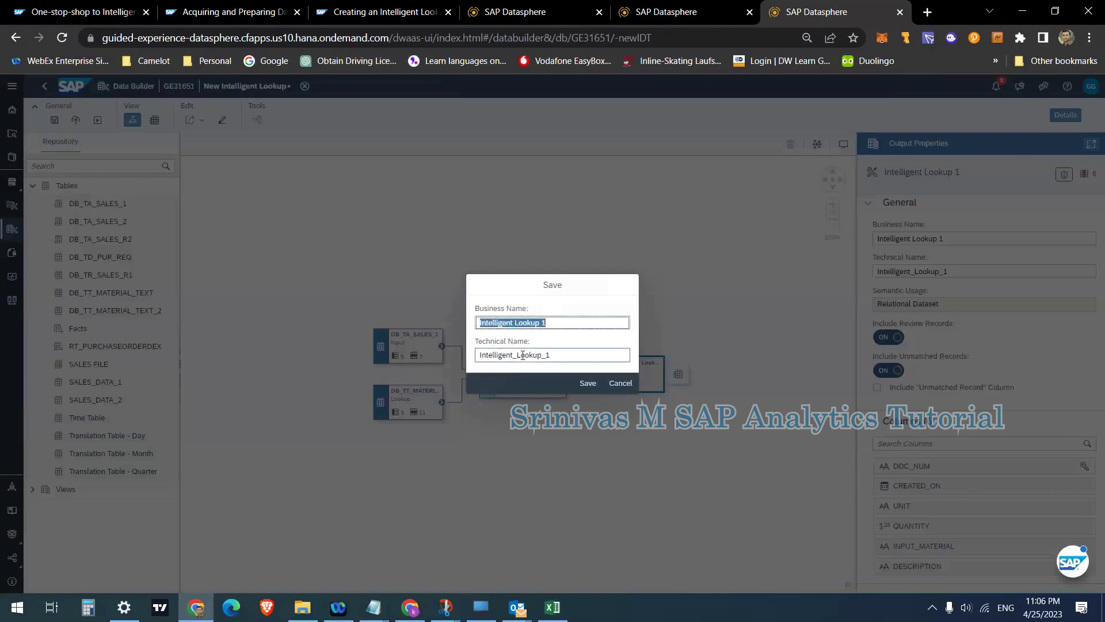
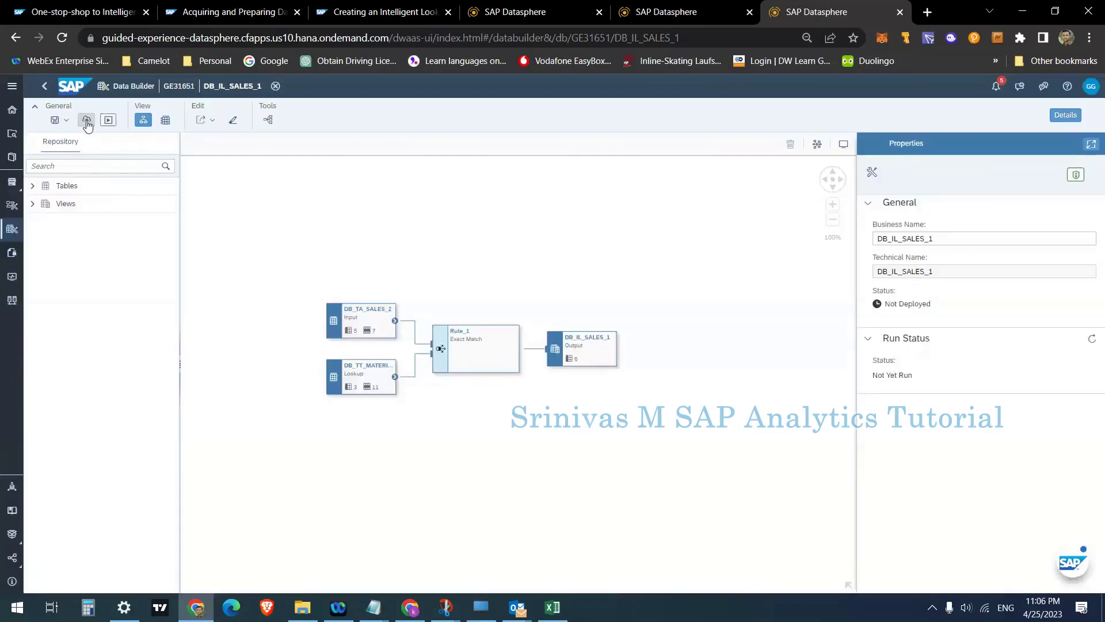
# - Deploy the Intelligent Lookup DB_IL_SALES_1 and clear the old entries from the notification list
pyautogui.click(87, 120)
pyautogui.click(995, 86)
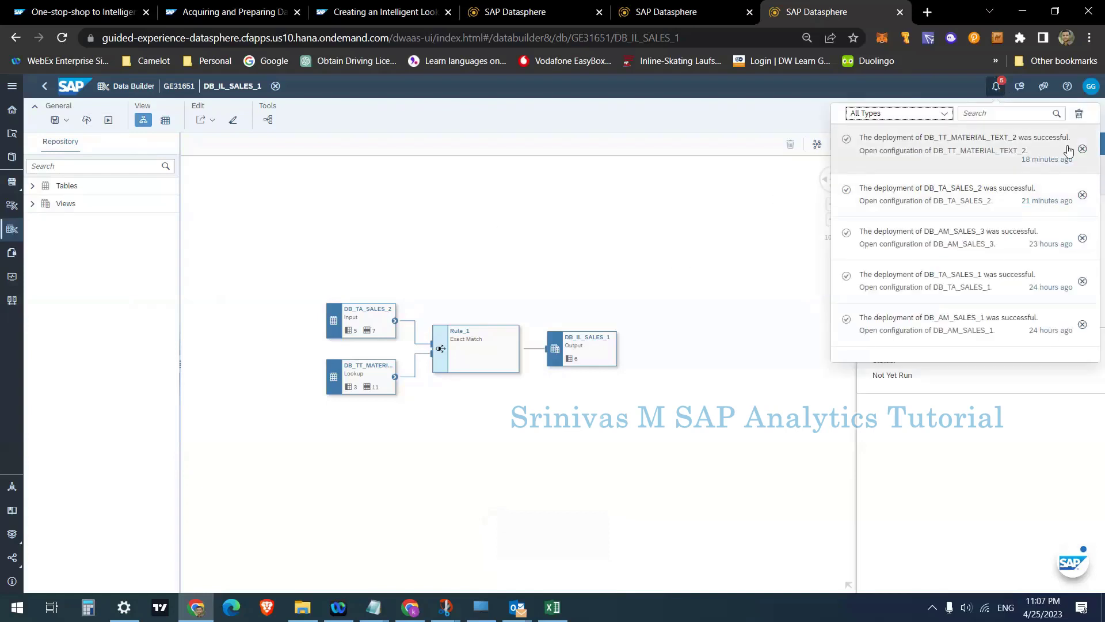
pyautogui.click(1080, 115)
pyautogui.click(613, 295)
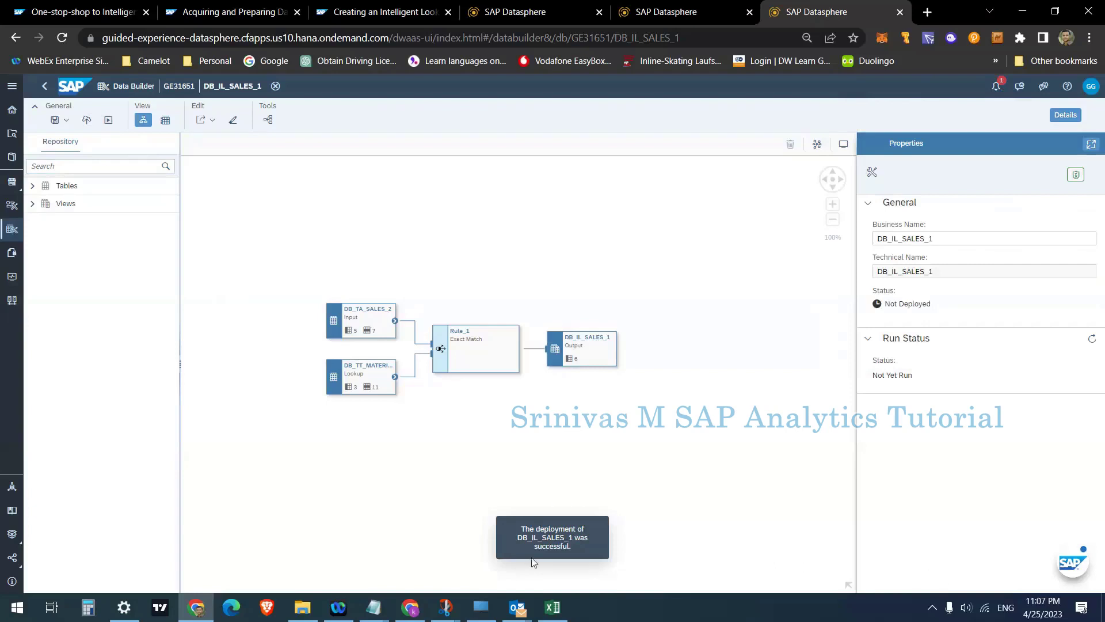
# - Run DB_IL_SALES_1, then review the output's DESCRIPTION values per INPUT_MATERIAL and the matched records of Rule_1
pyautogui.click(104, 122)
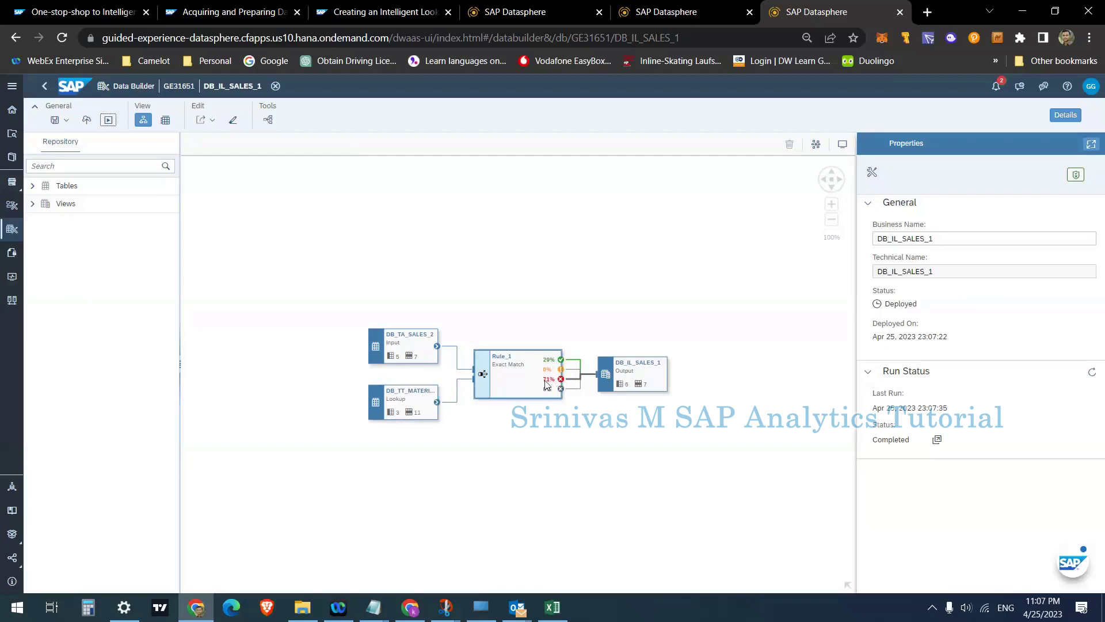
pyautogui.click(627, 374)
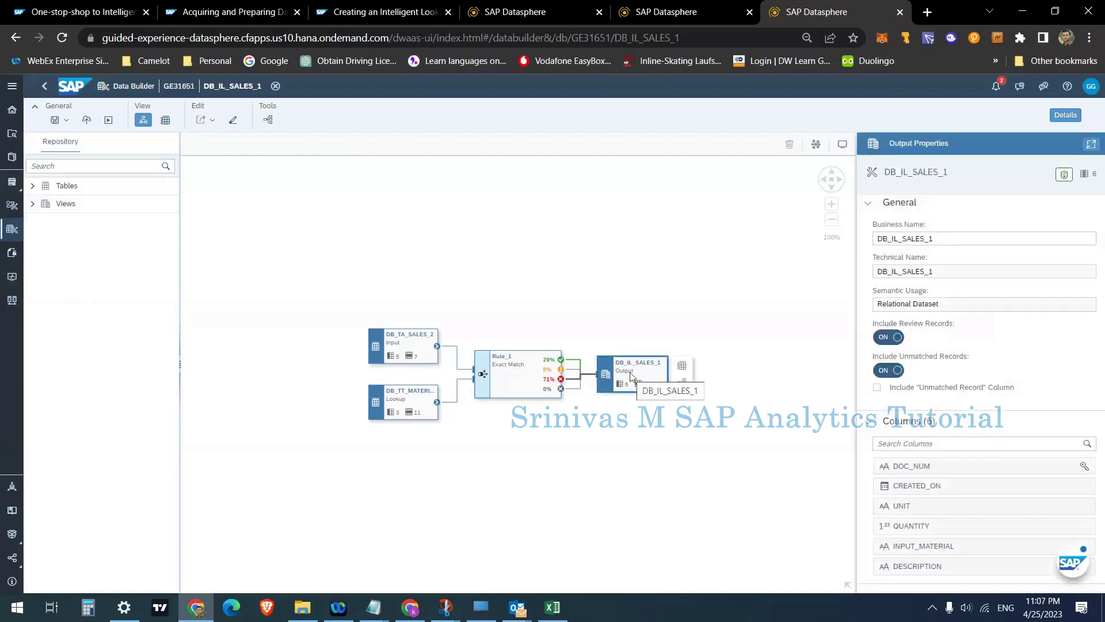
pyautogui.click(165, 119)
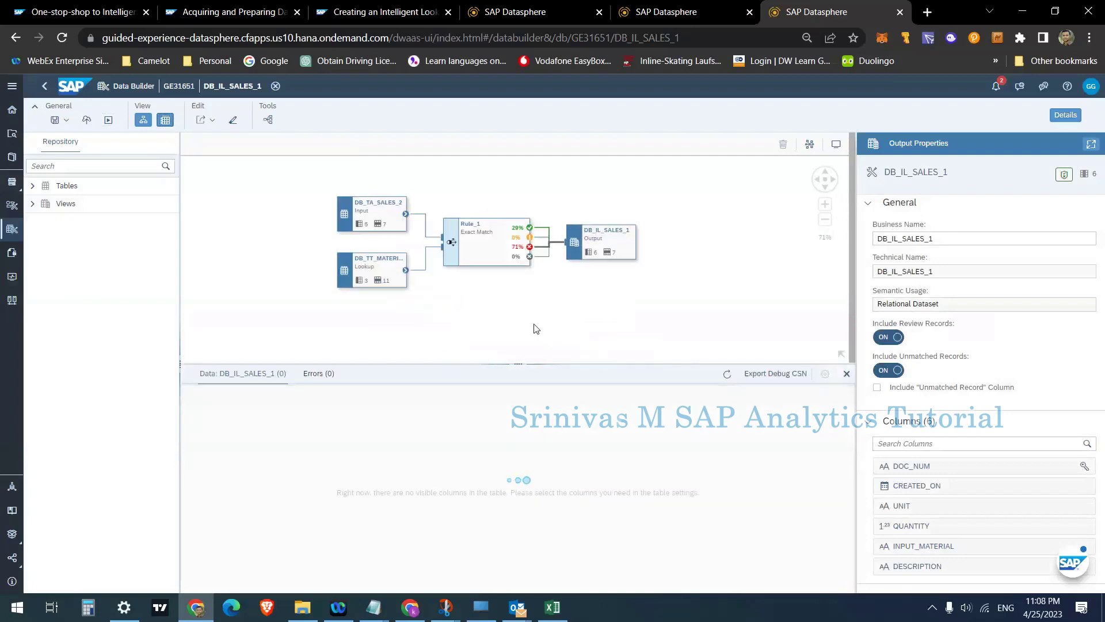
pyautogui.click(595, 233)
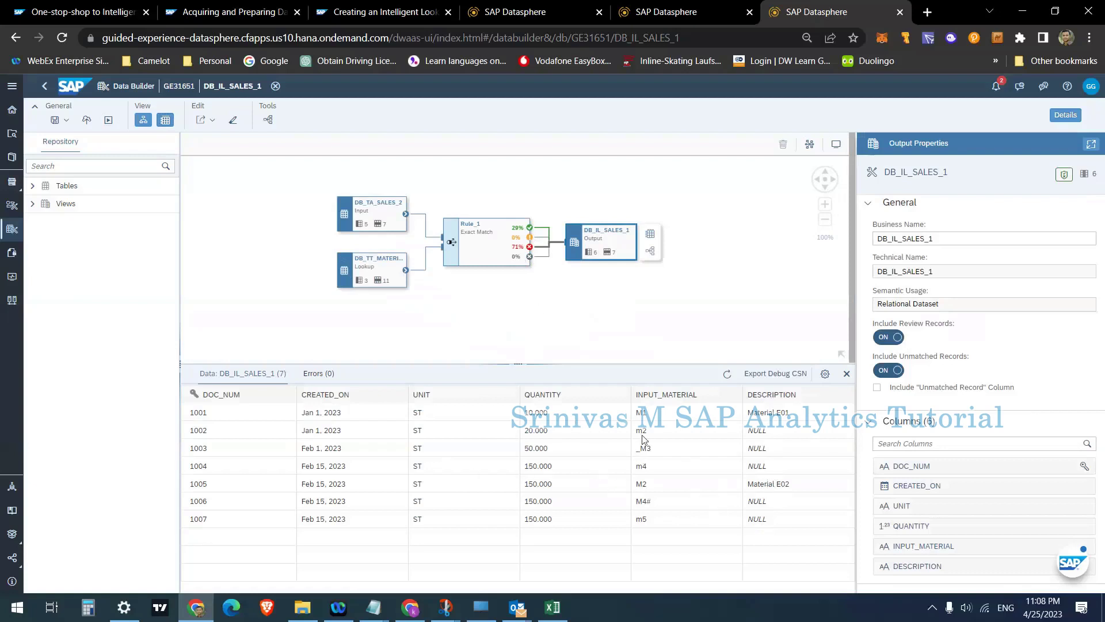
pyautogui.click(488, 239)
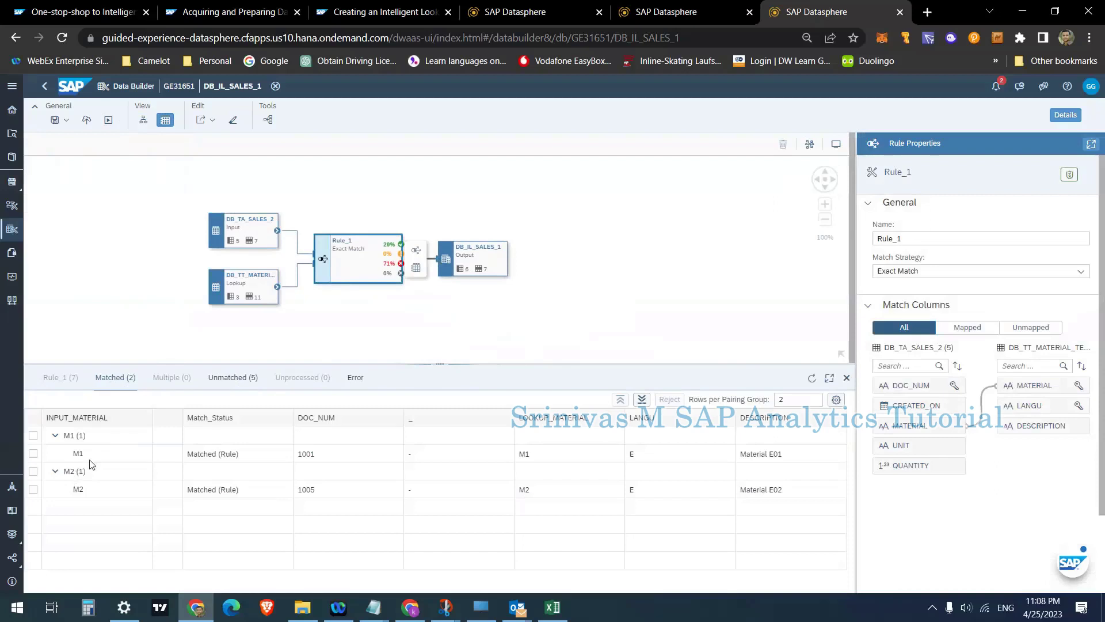
# - Review the unmatched records of Rule_1 and read the introduction to Intelligent Lookups on the SAP Help Portal page
pyautogui.click(228, 378)
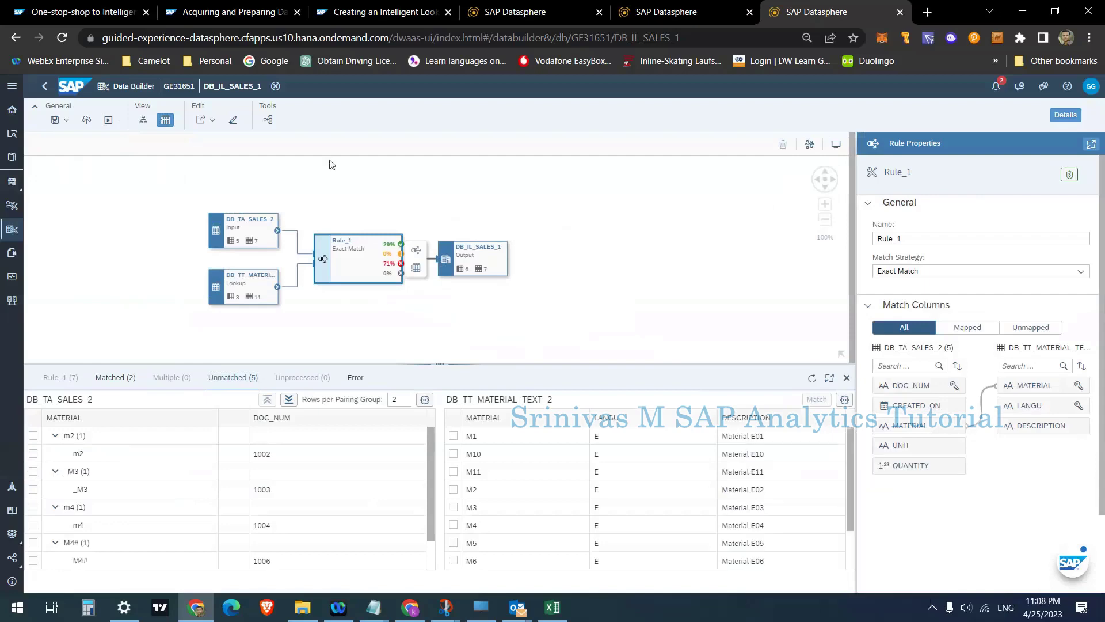
pyautogui.click(417, 20)
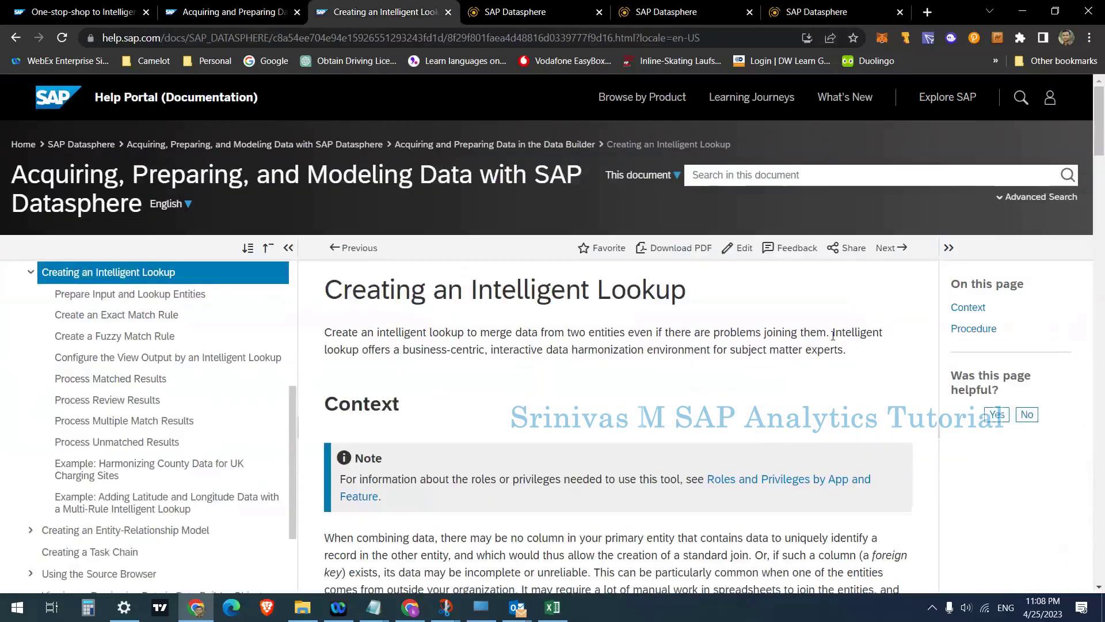
pyautogui.moveTo(836, 332); pyautogui.dragTo(851, 355)
pyautogui.click(829, 374)
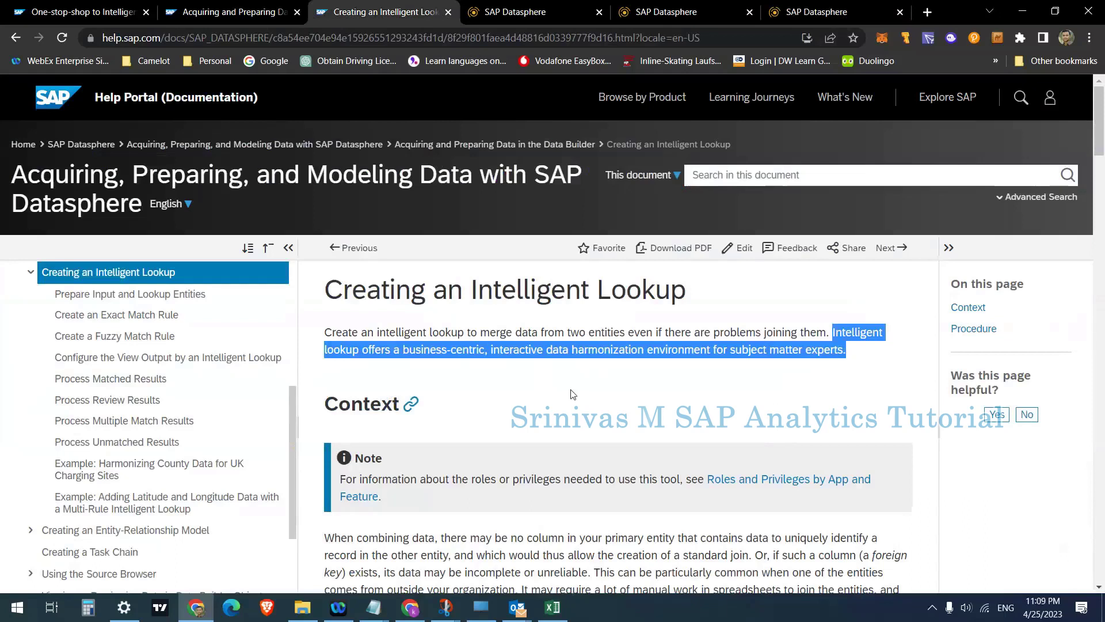
pyautogui.click(536, 394)
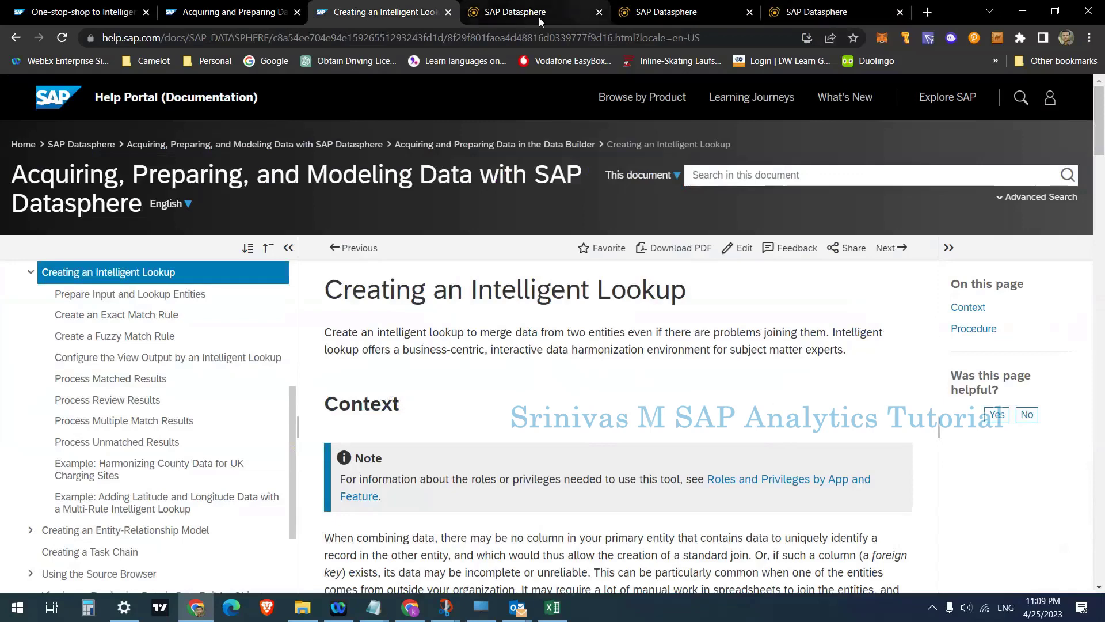
pyautogui.click(816, 6)
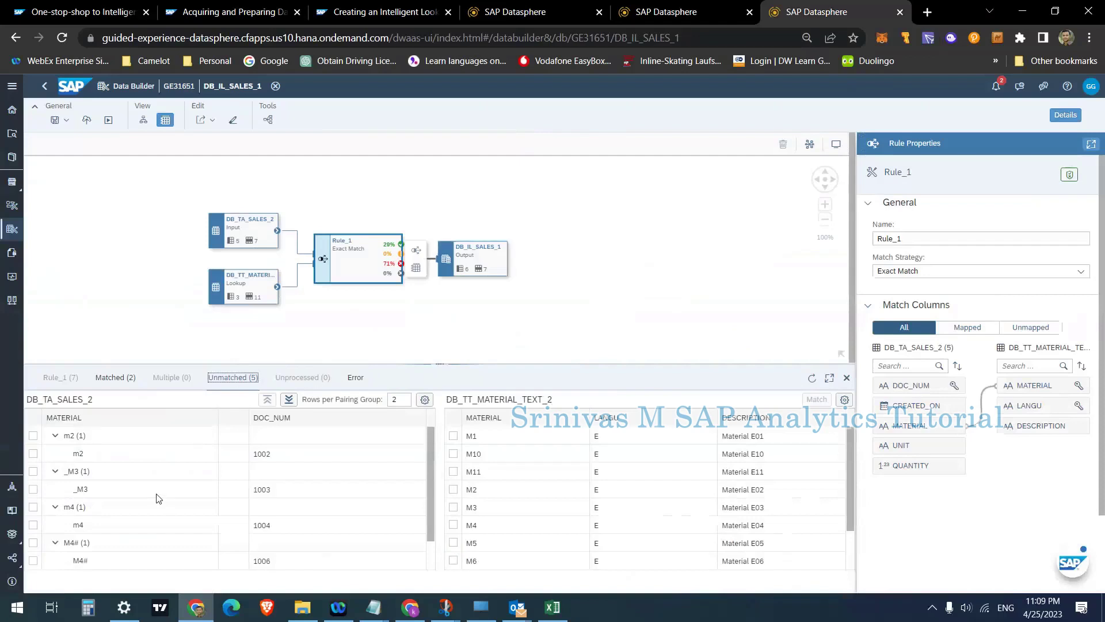
# - Add a rule for the unmatched records of Rule_1 and name it Rule_2
pyautogui.click(370, 261)
pyautogui.click(419, 221)
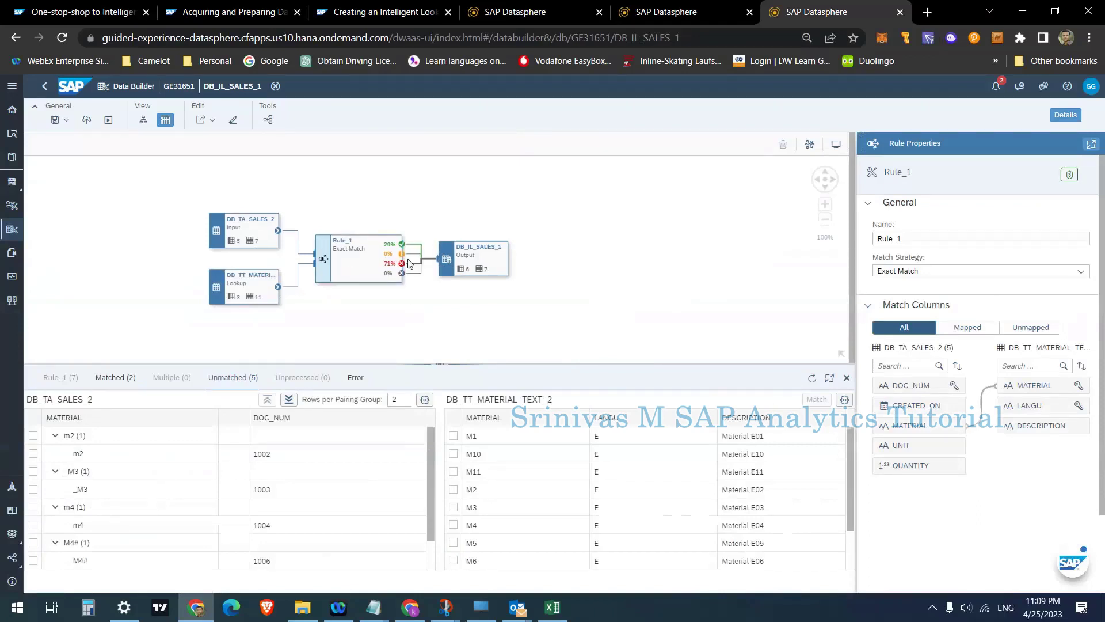
pyautogui.click(374, 256)
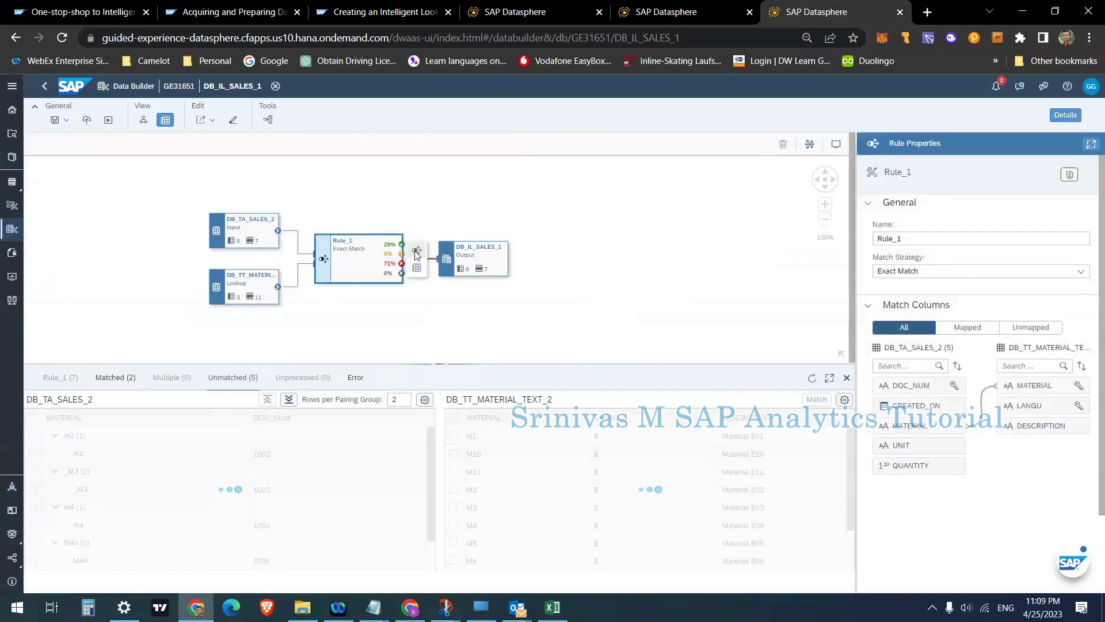
pyautogui.click(417, 253)
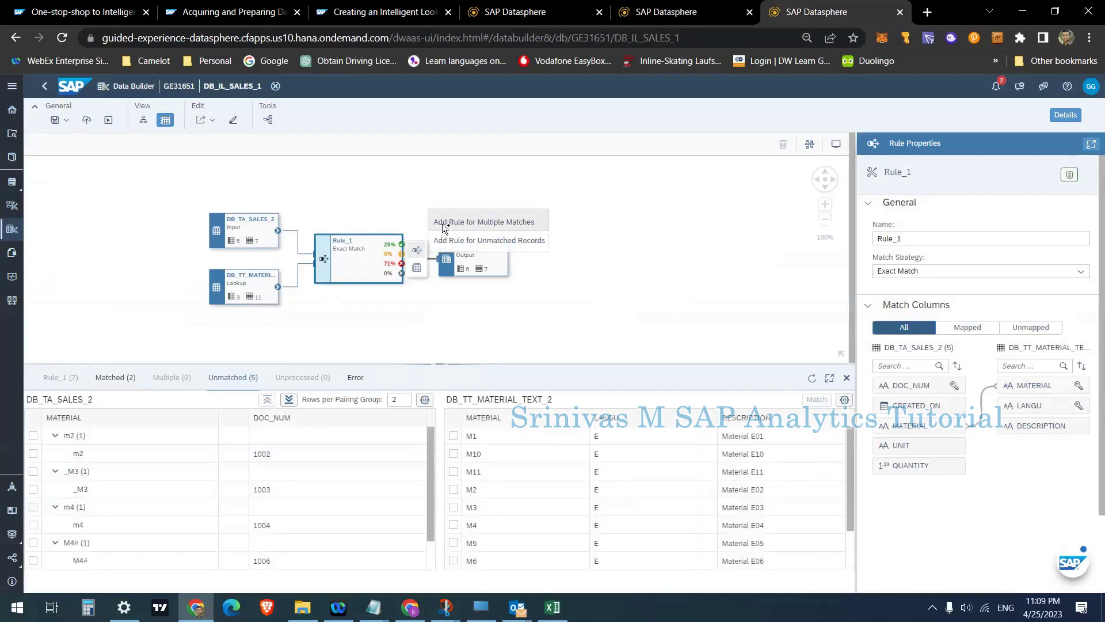
pyautogui.click(444, 246)
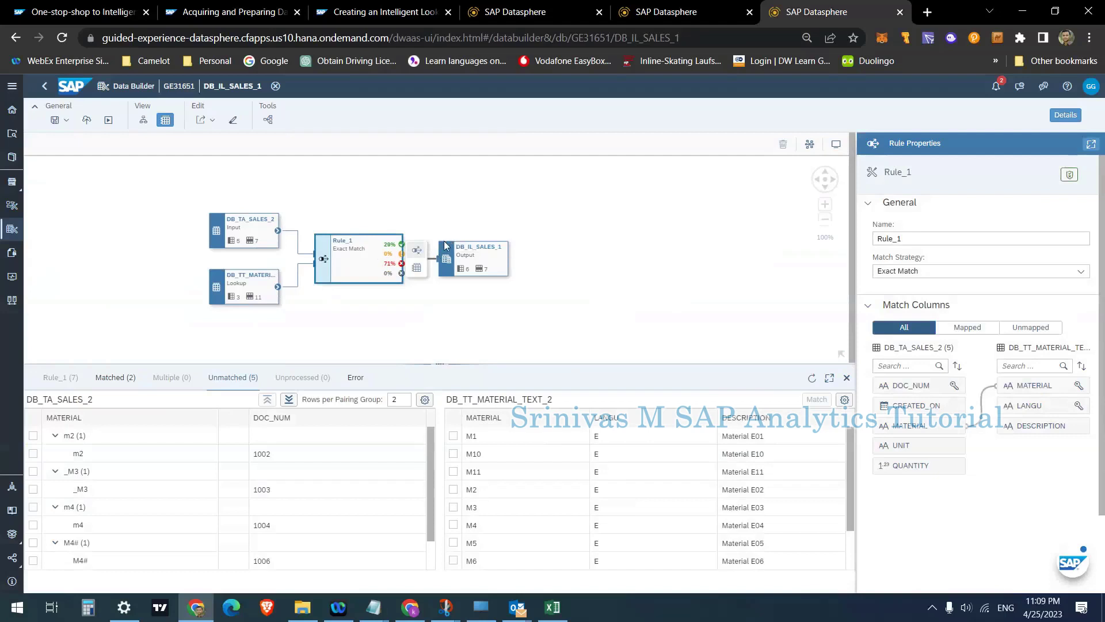
pyautogui.click(417, 250)
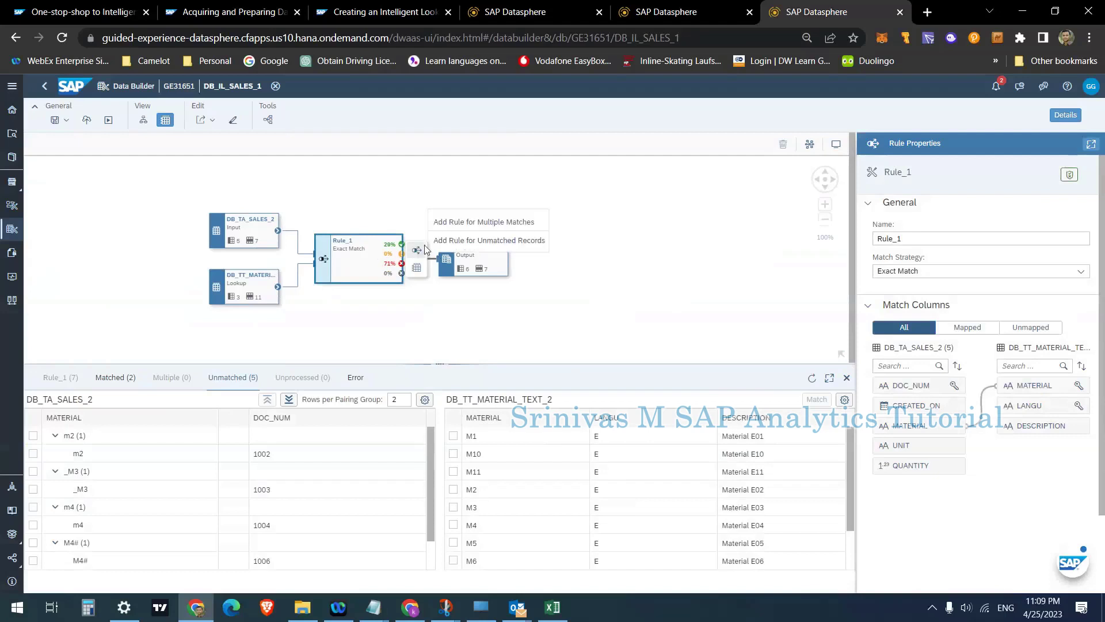
pyautogui.click(462, 245)
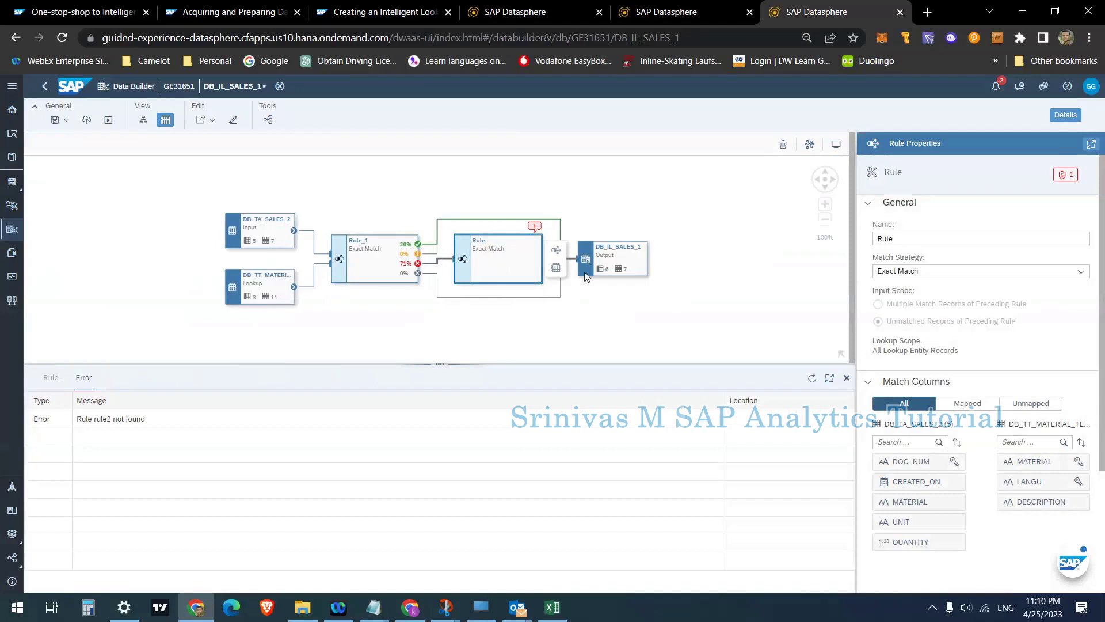
pyautogui.click(919, 238)
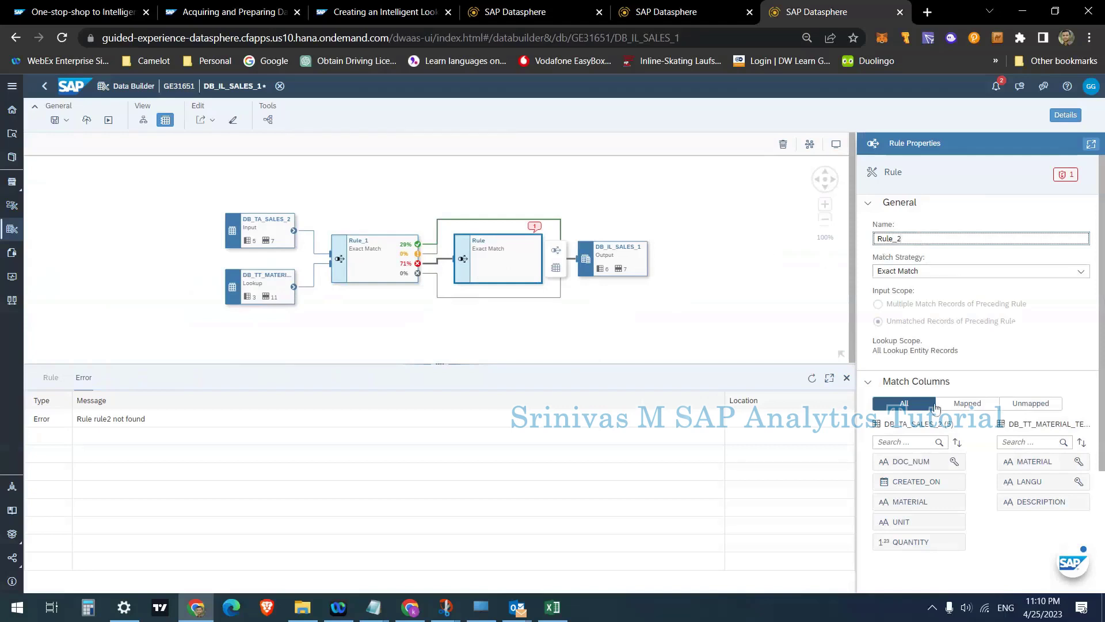
# - Make Rule_2 case-insensitive and map the input's MATERIAL column to the lookup's MATERIAL column
pyautogui.scroll(-2, 995, 490)
pyautogui.scroll(-5, 995, 490)
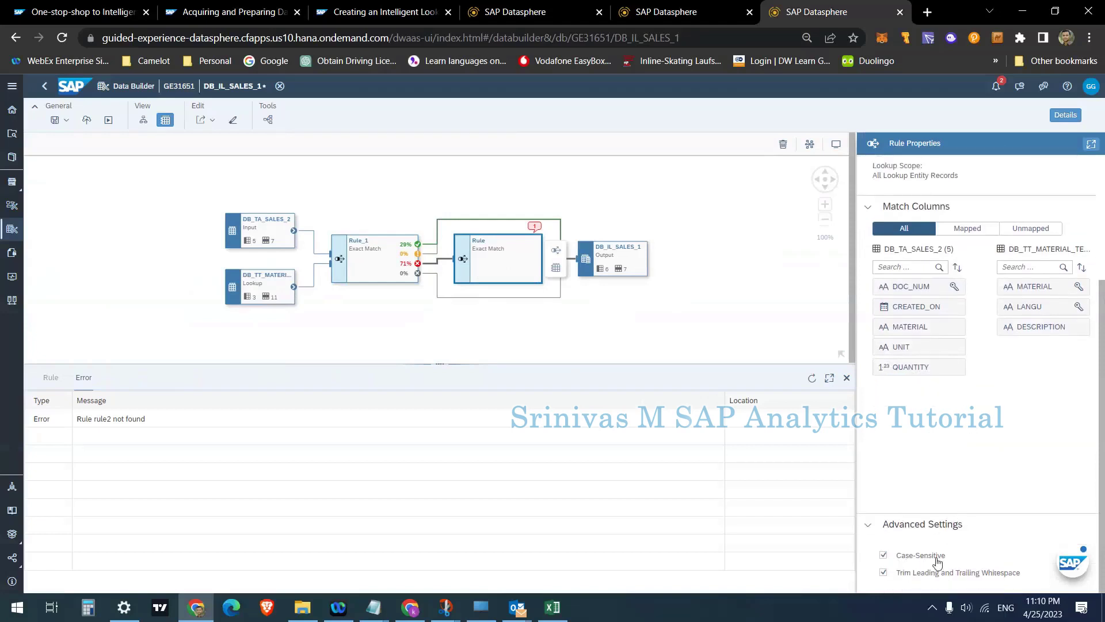
pyautogui.click(889, 555)
pyautogui.scroll(3, 963, 448)
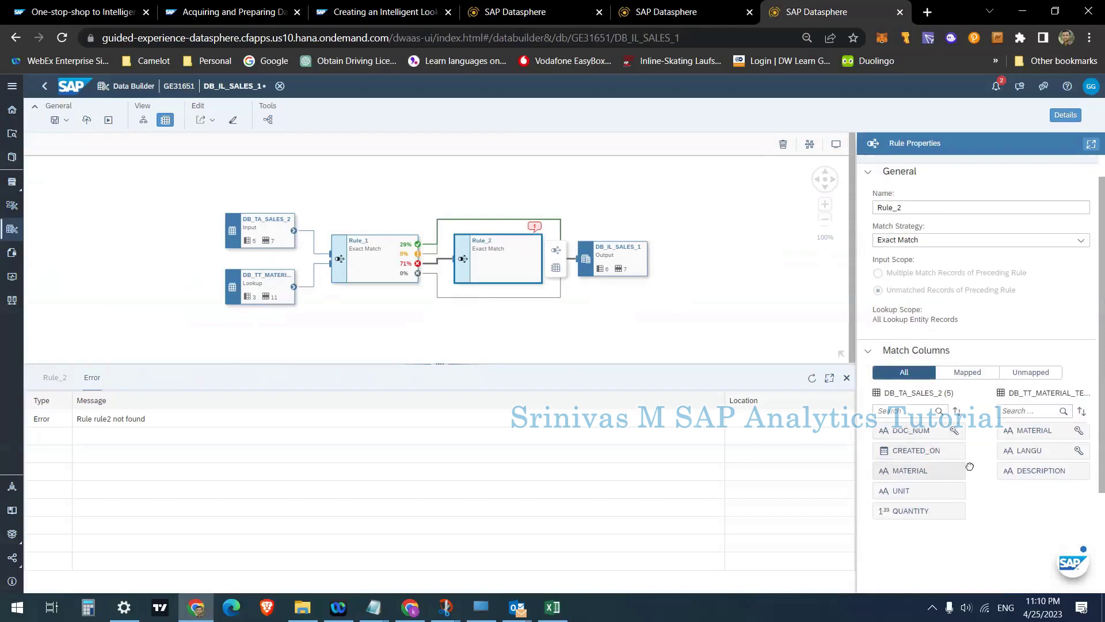
pyautogui.moveTo(970, 466); pyautogui.dragTo(1028, 429)
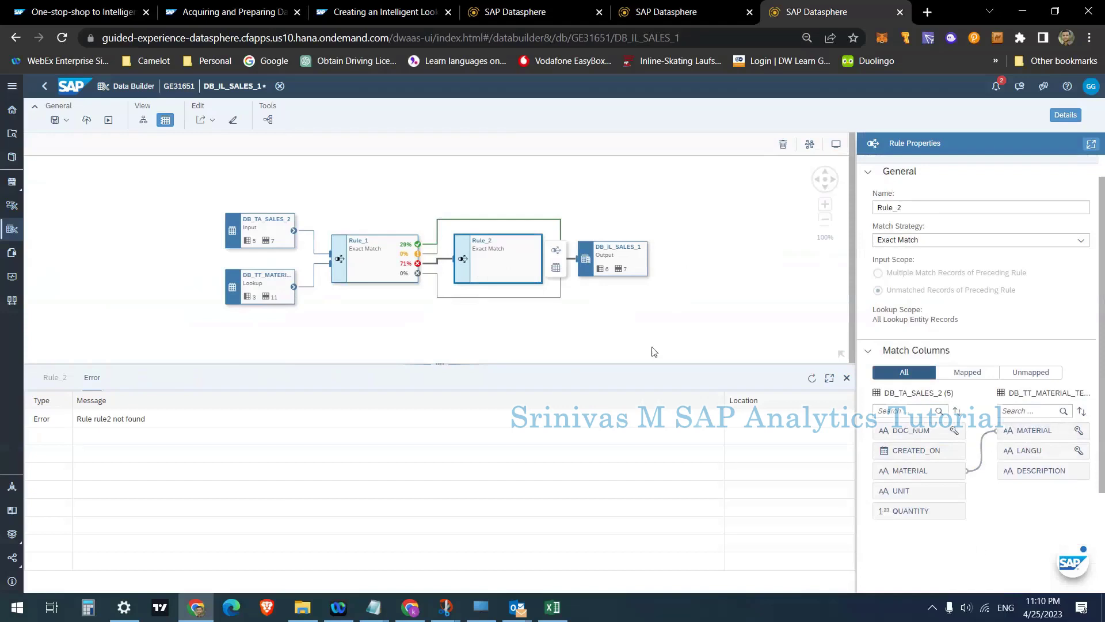
pyautogui.scroll(-3, 921, 489)
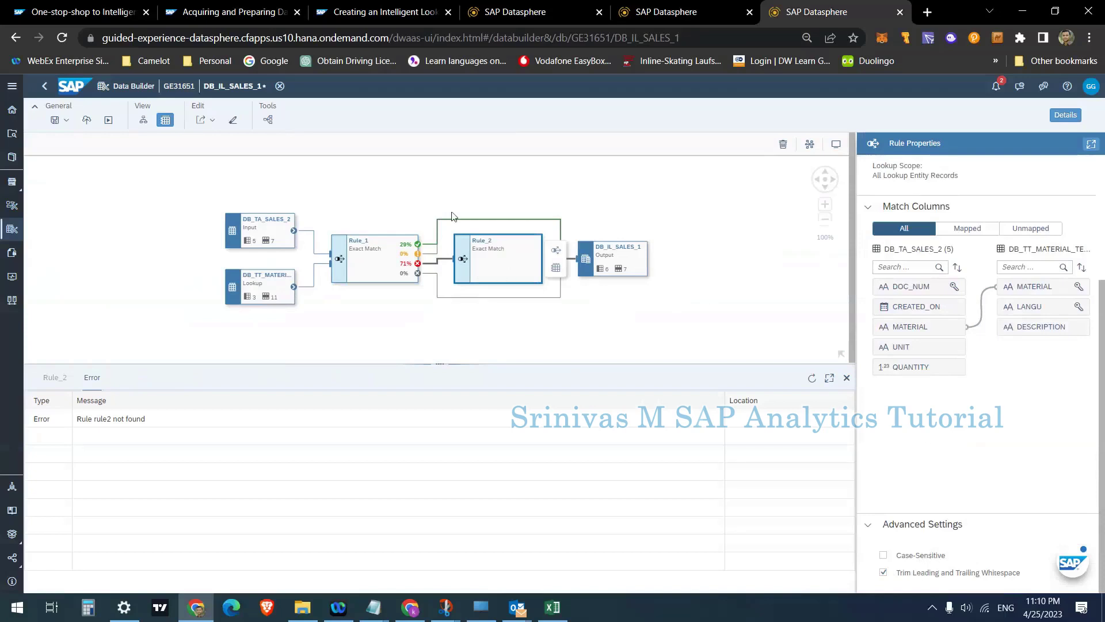
# - Deploy and run DB_IL_SALES_1 with Rule_2, then review the output's DESCRIPTION values per INPUT_MATERIAL
pyautogui.click(88, 120)
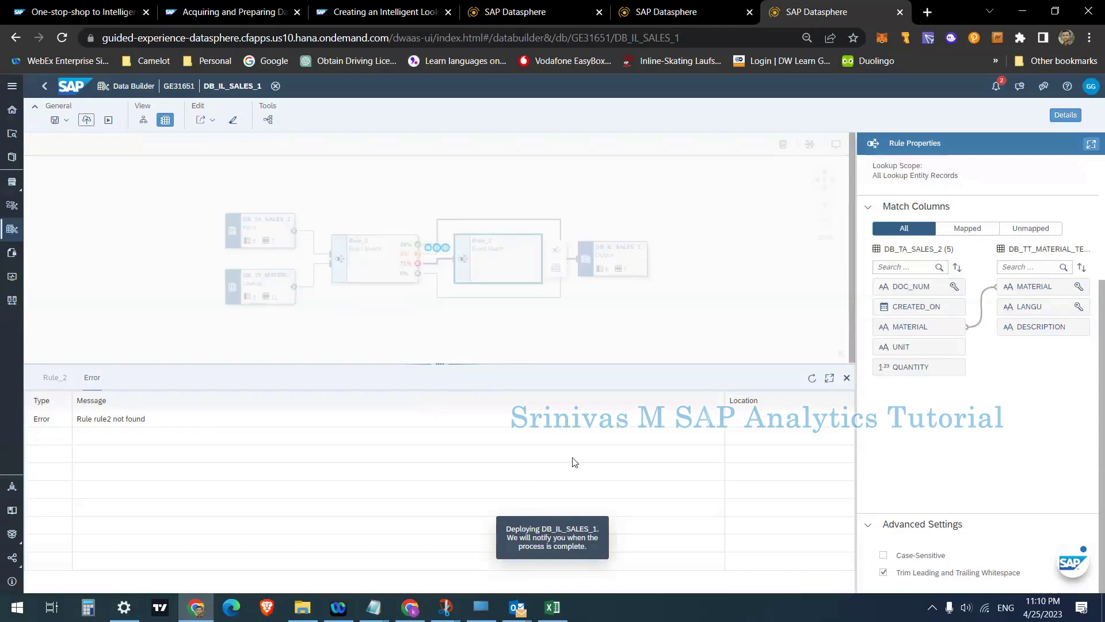
pyautogui.click(676, 327)
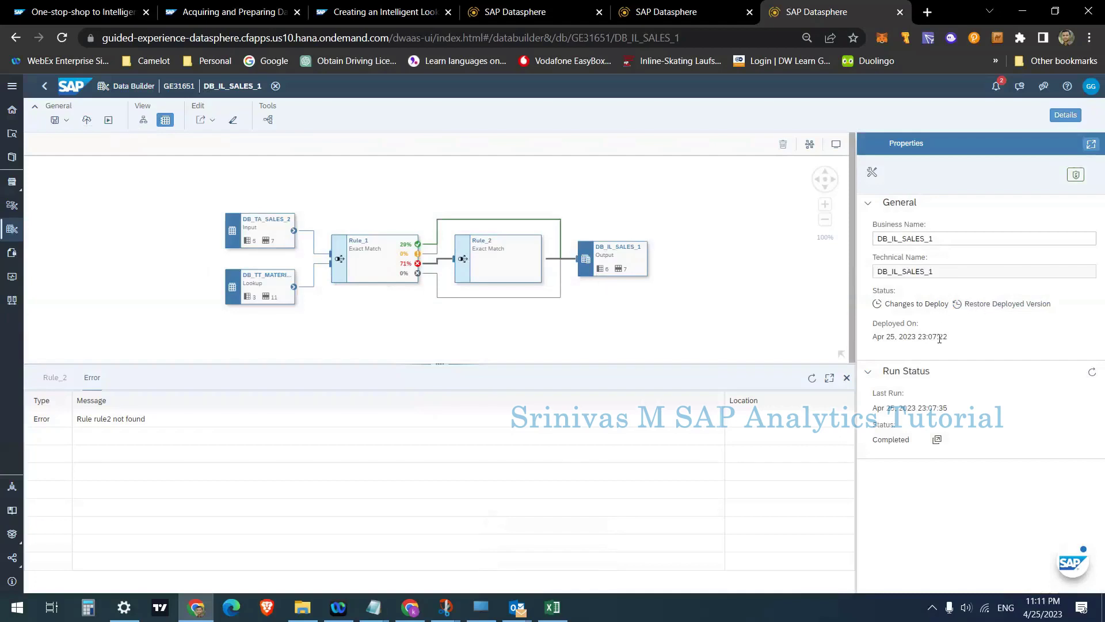
pyautogui.click(108, 120)
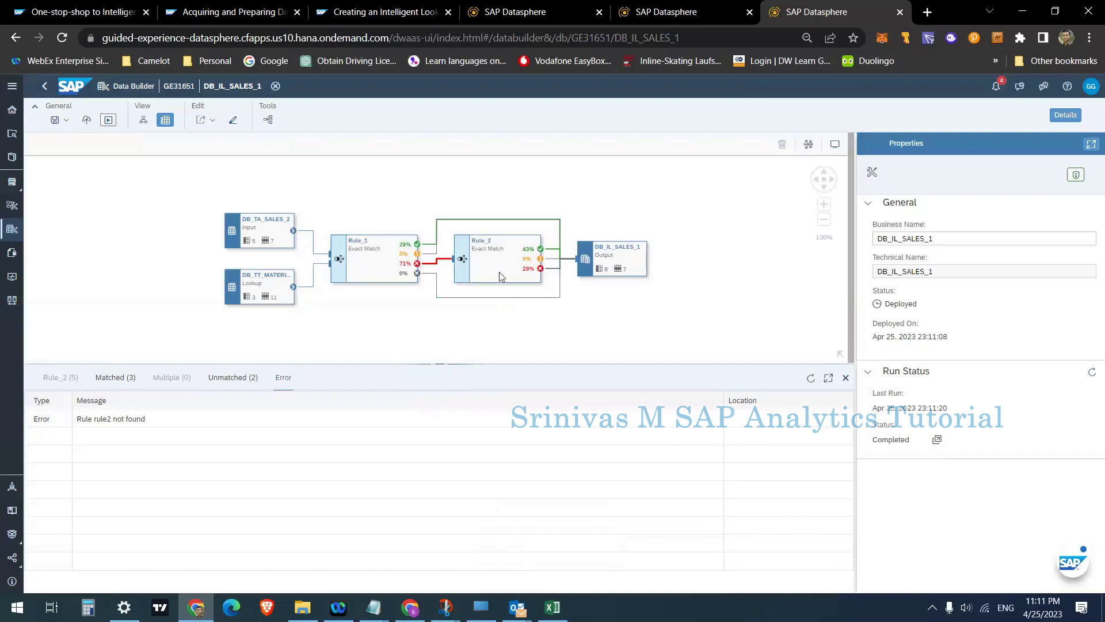
pyautogui.click(619, 263)
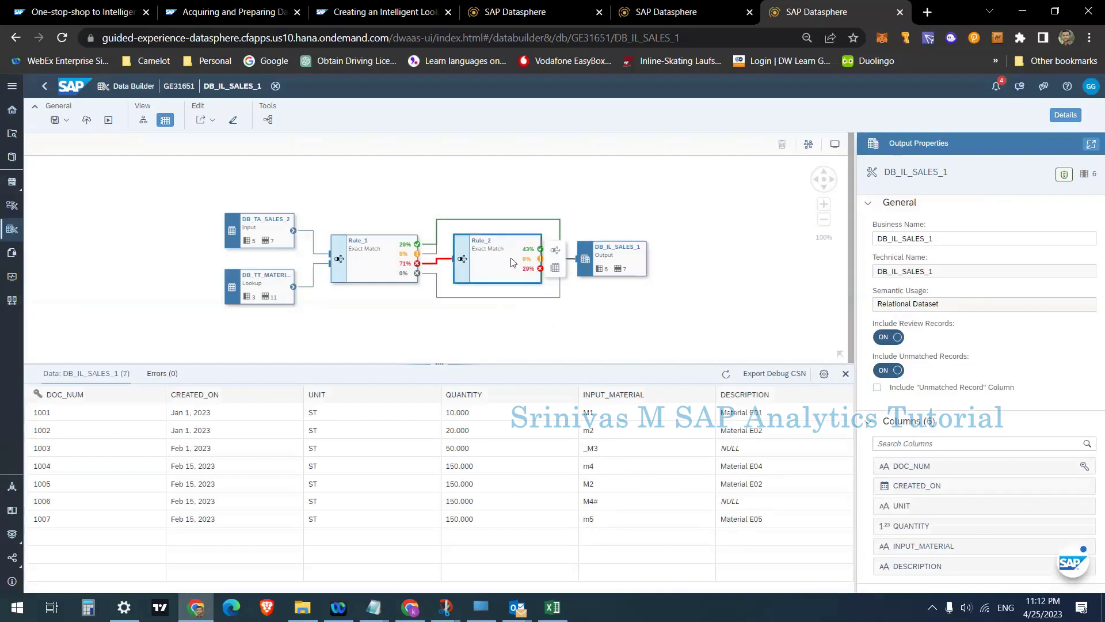
# - Add a rule for the unmatched records of Rule_2, name it Rule_3 and set its match strategy to Fuzzy Match
pyautogui.click(529, 254)
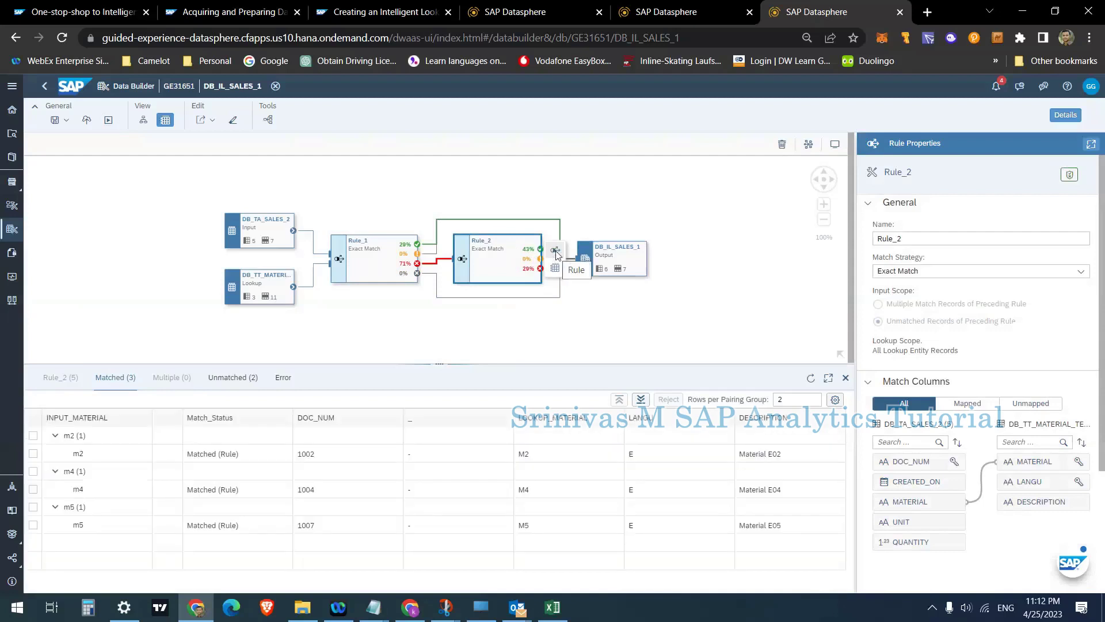
pyautogui.click(556, 253)
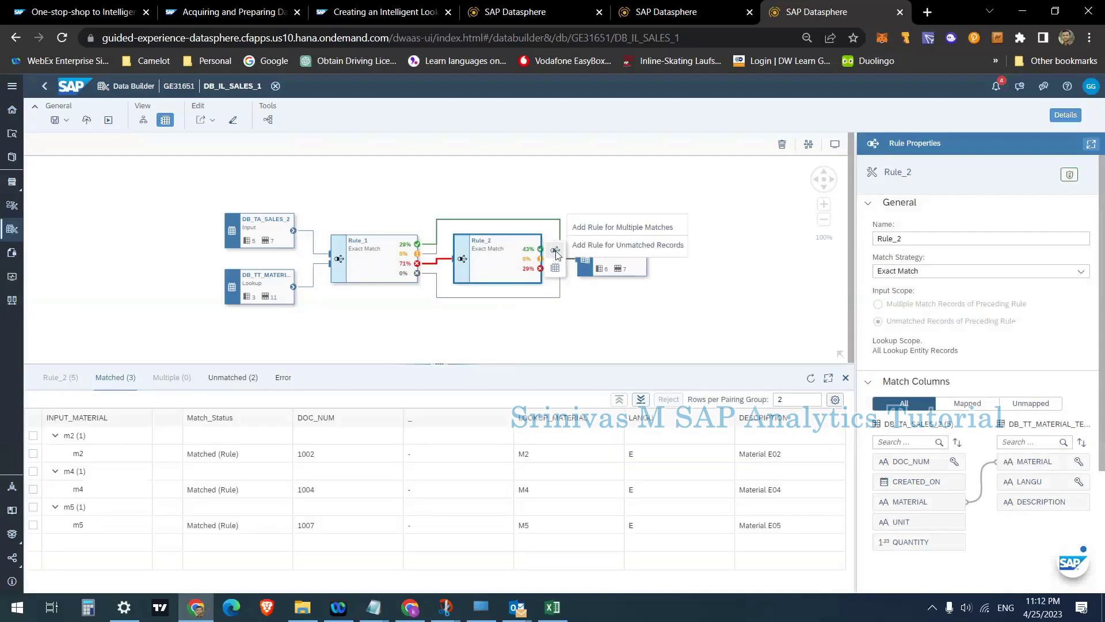
pyautogui.click(611, 248)
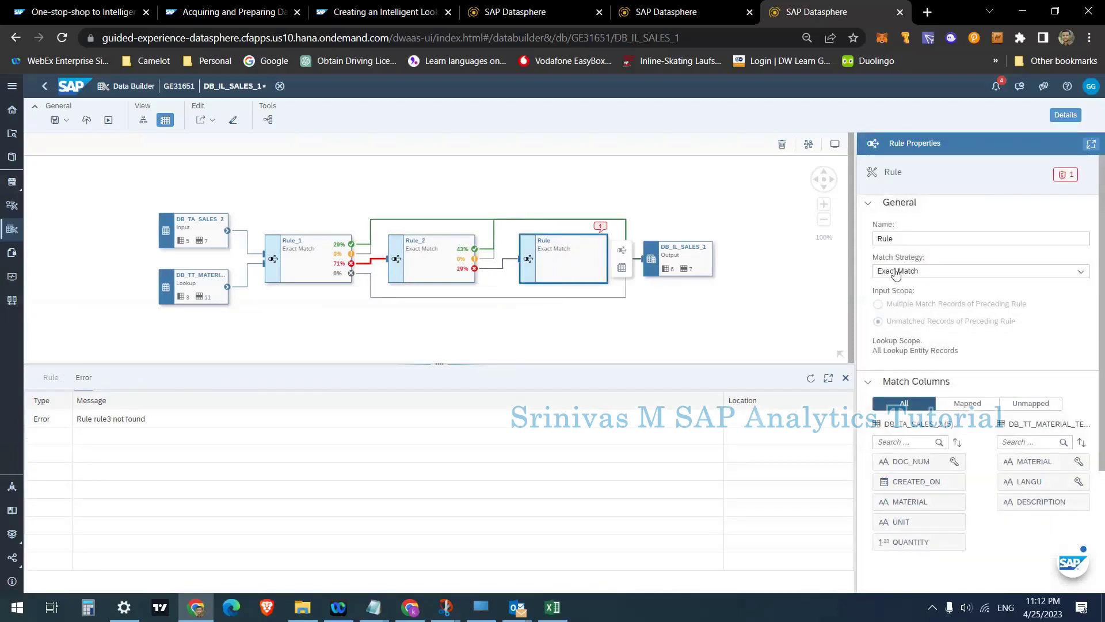
pyautogui.click(914, 237)
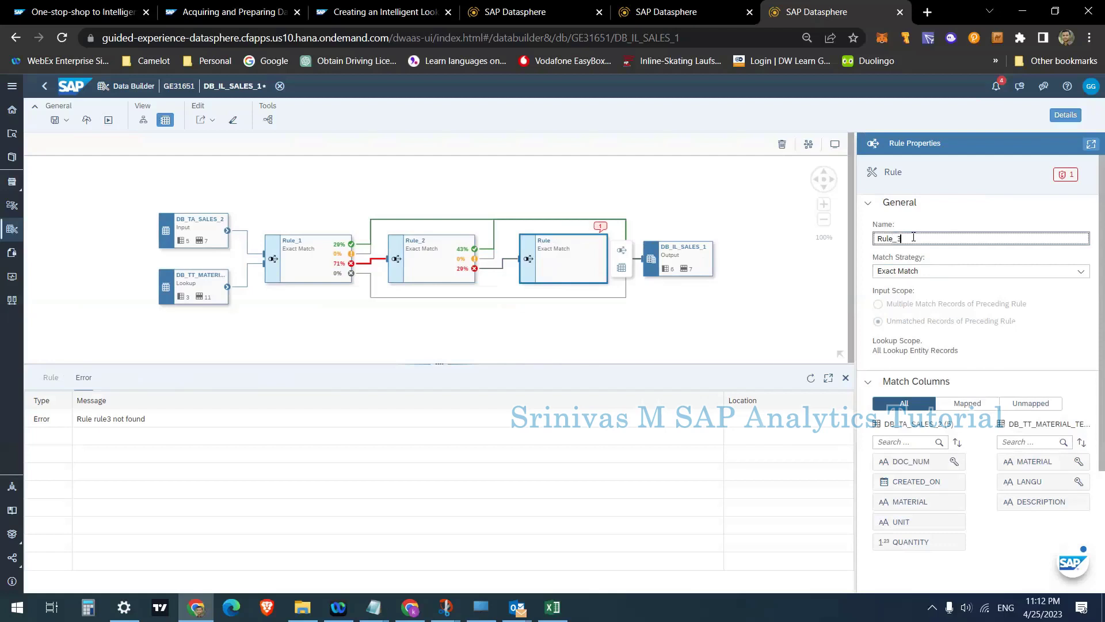
pyautogui.click(1000, 311)
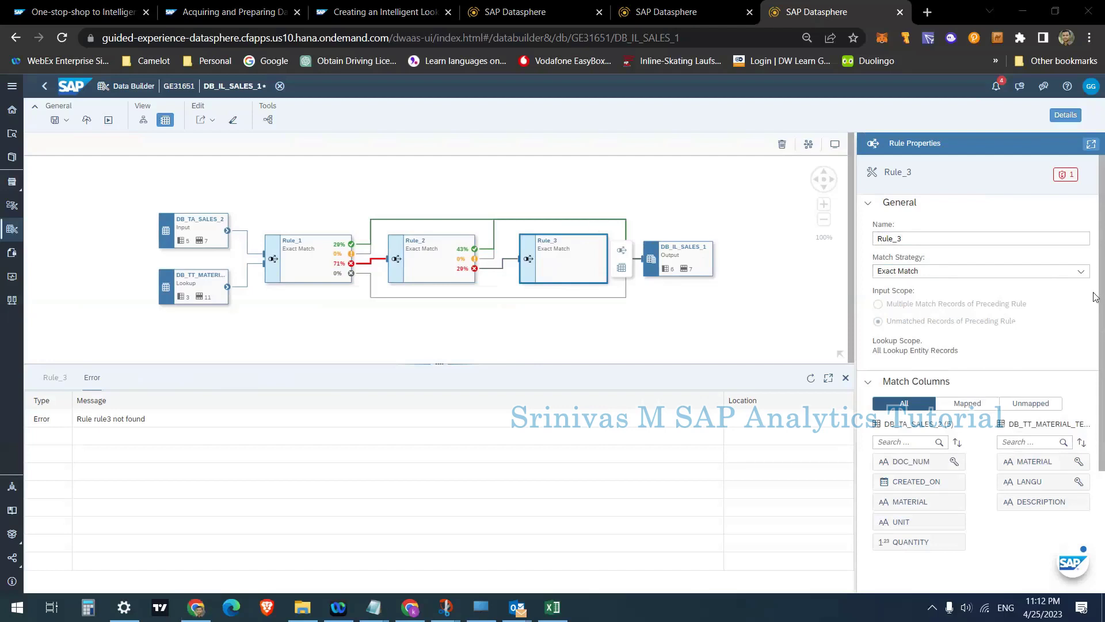
pyautogui.click(942, 275)
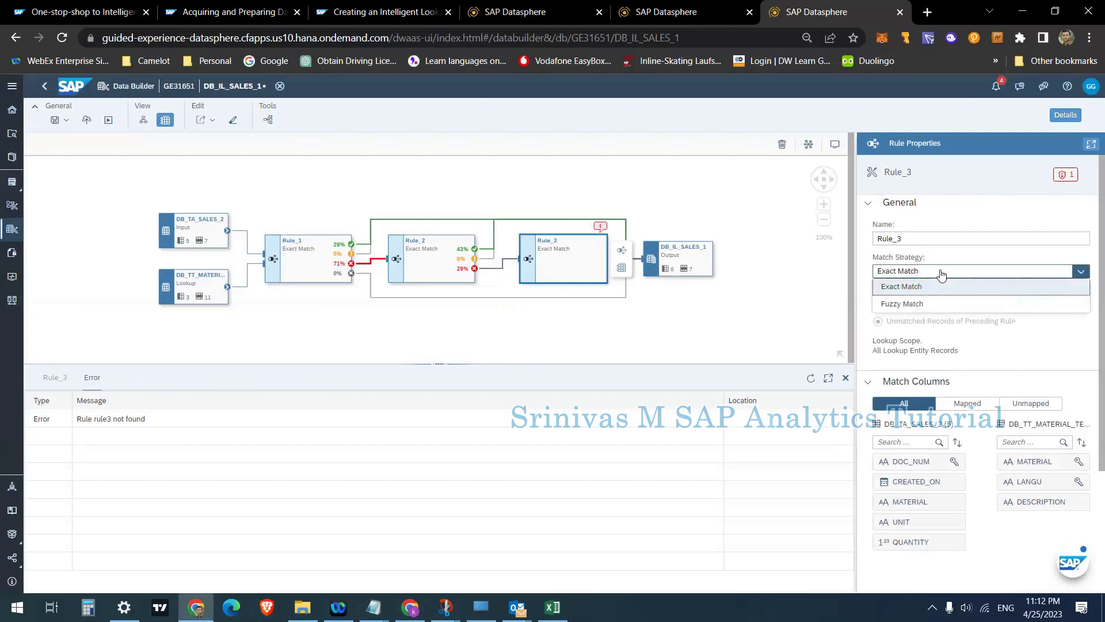
pyautogui.click(924, 304)
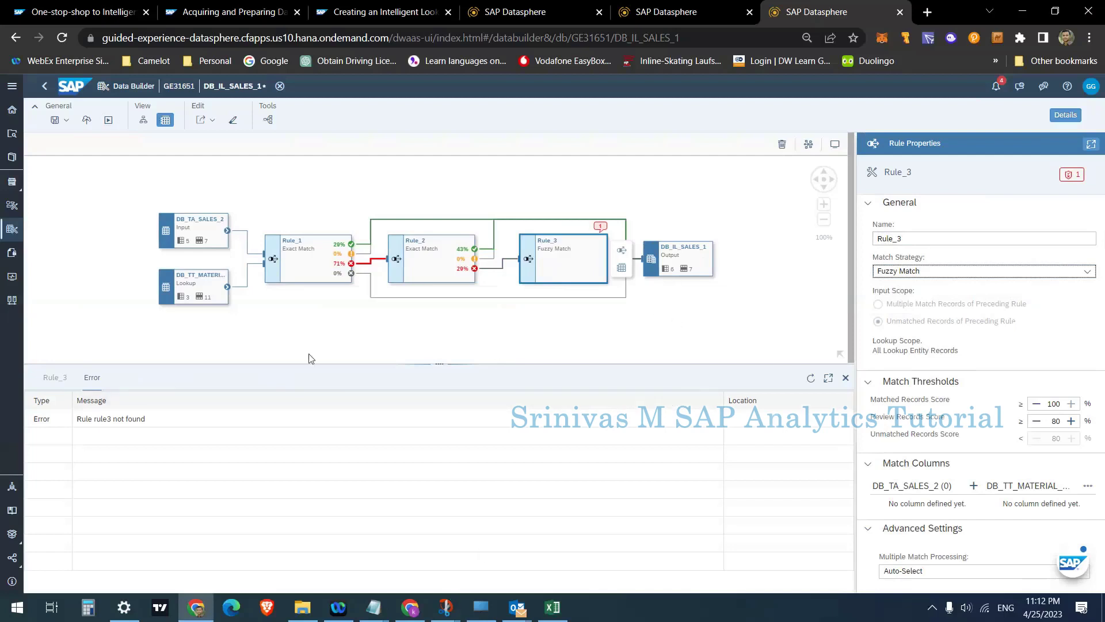
# - Check the output rows lacking a description, then look up the Create a Fuzzy Match Rule page on the SAP Help Portal
pyautogui.click(668, 264)
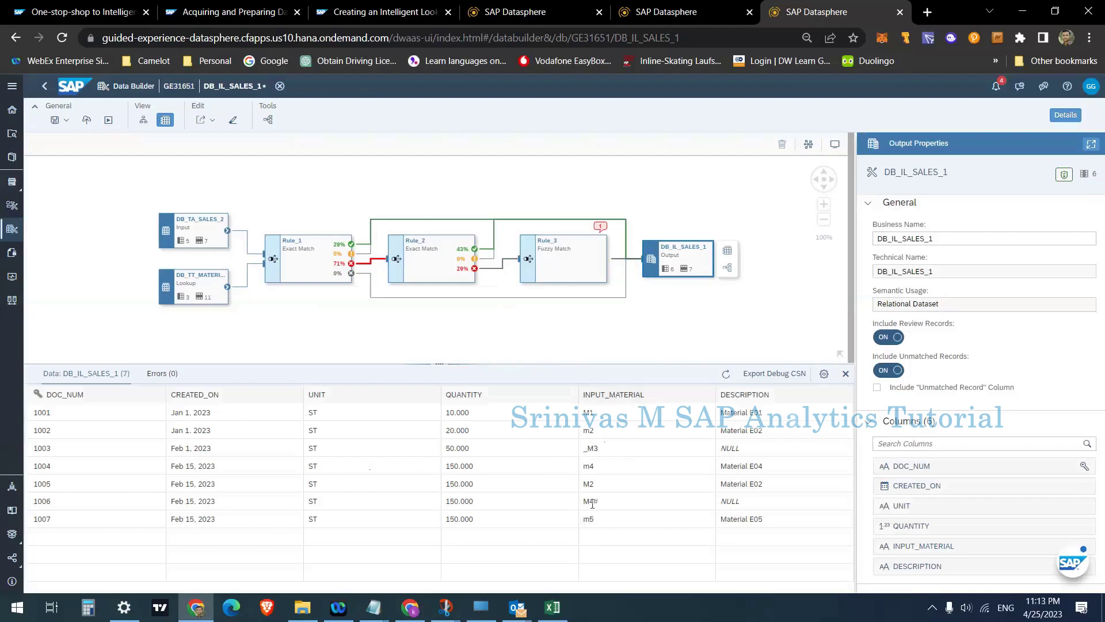
pyautogui.click(576, 266)
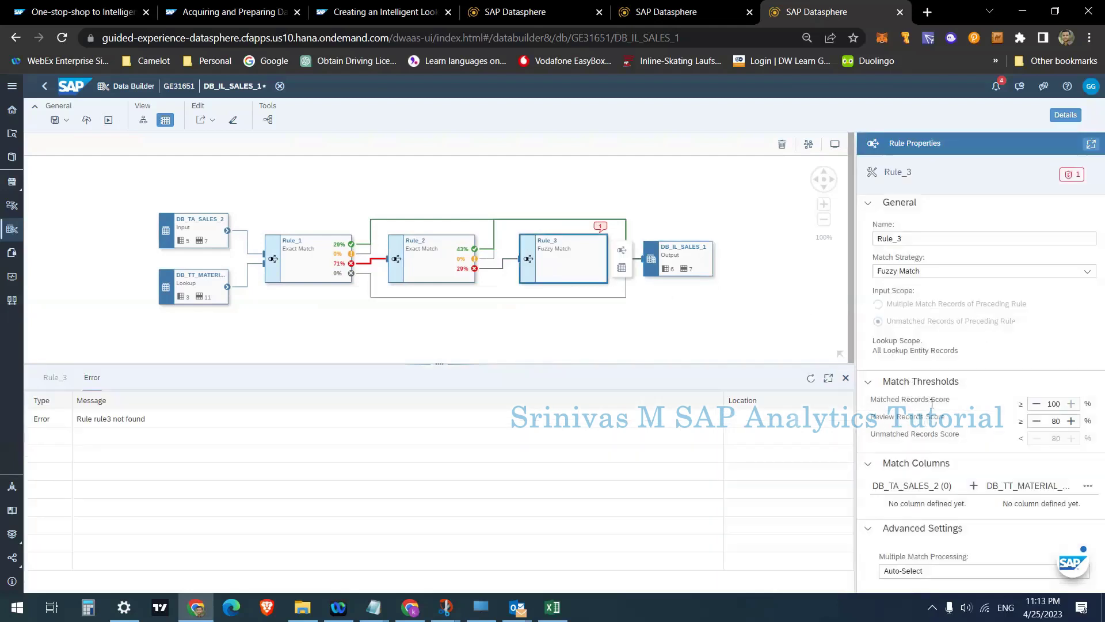
pyautogui.click(426, 13)
pyautogui.scroll(-5, 412, 395)
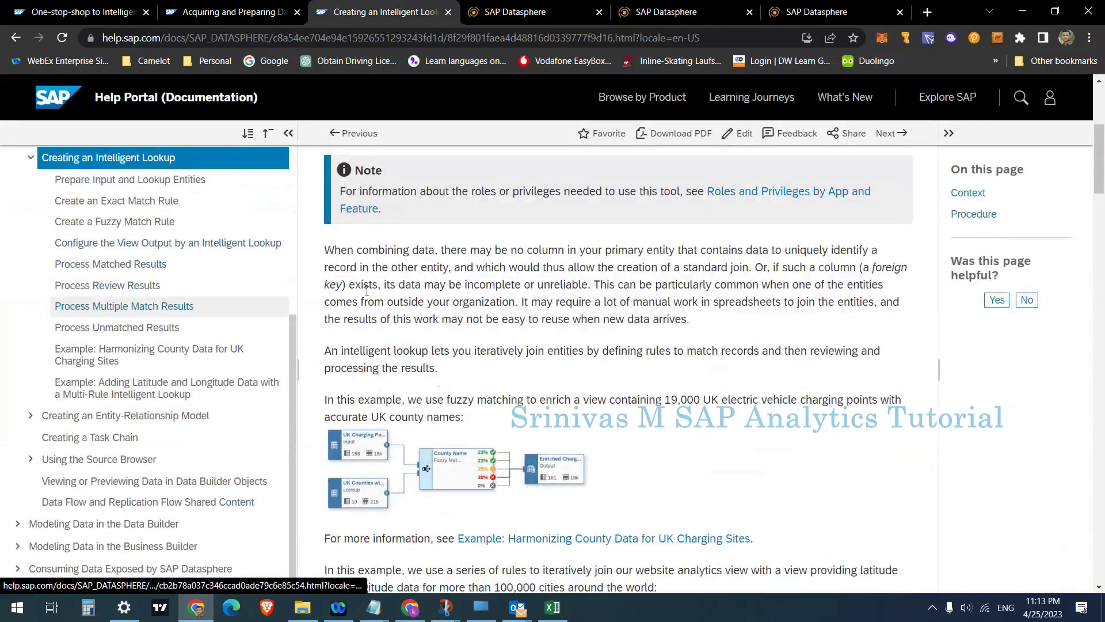
pyautogui.scroll(-15, 546, 422)
pyautogui.scroll(-10, 546, 421)
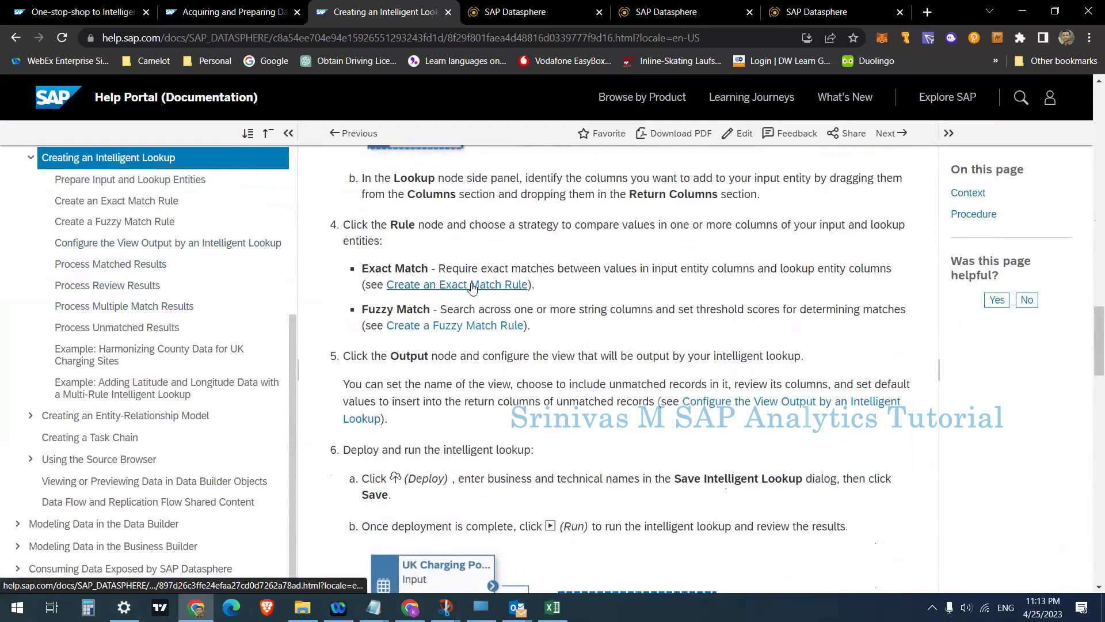
pyautogui.click(467, 331)
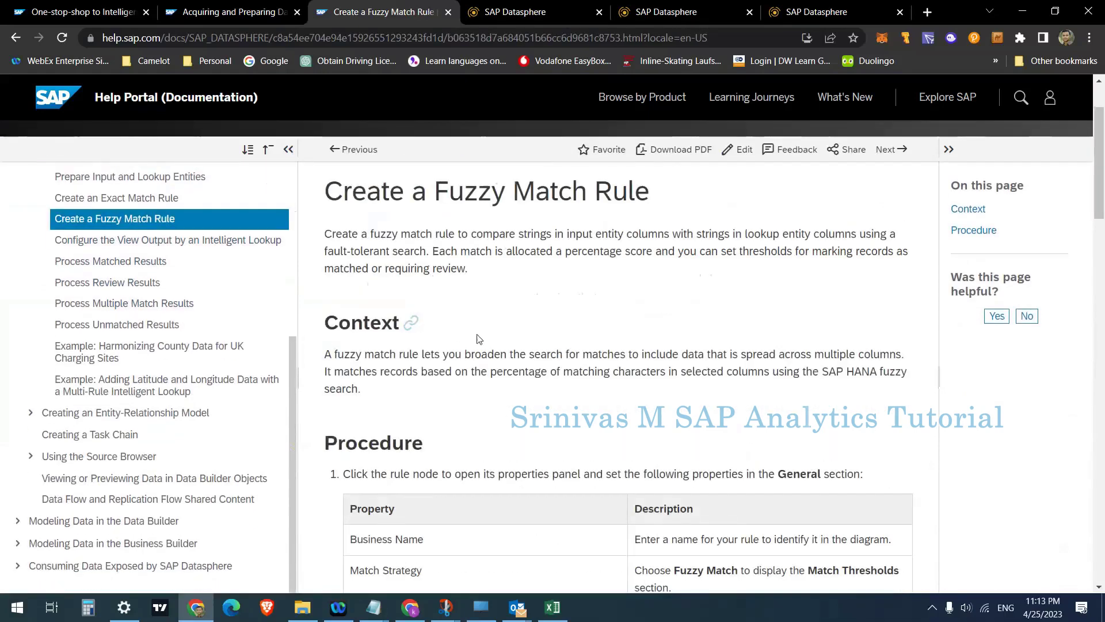
# - Read the fuzzy match documentation on score thresholds, match column examples and Multiple Match Processing
pyautogui.scroll(-9, 443, 337)
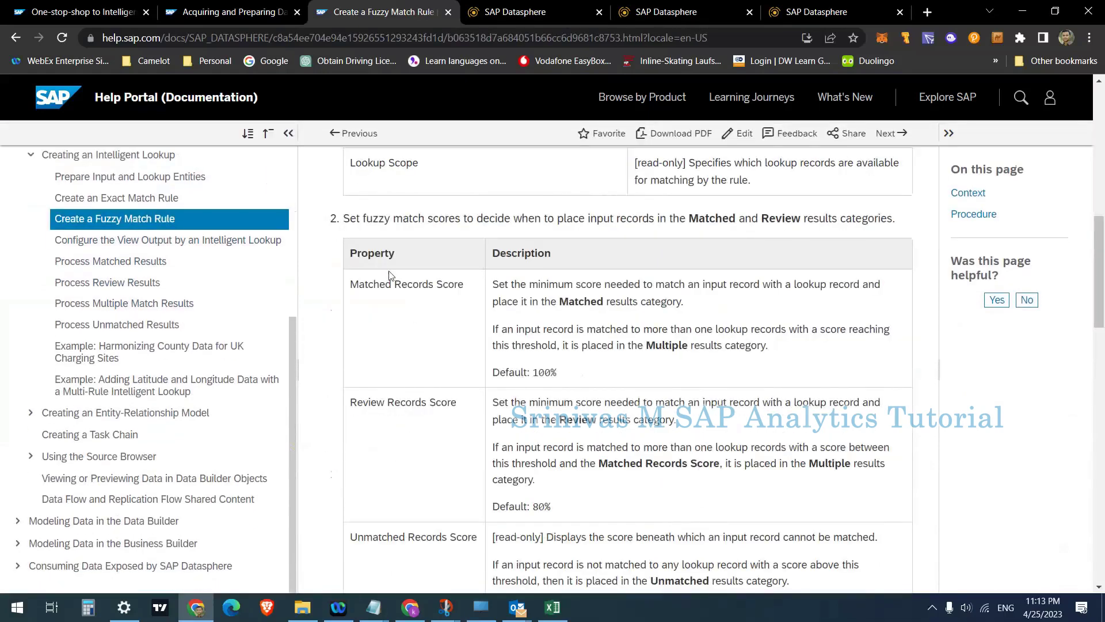
pyautogui.scroll(-8, 397, 386)
pyautogui.scroll(-8, 397, 388)
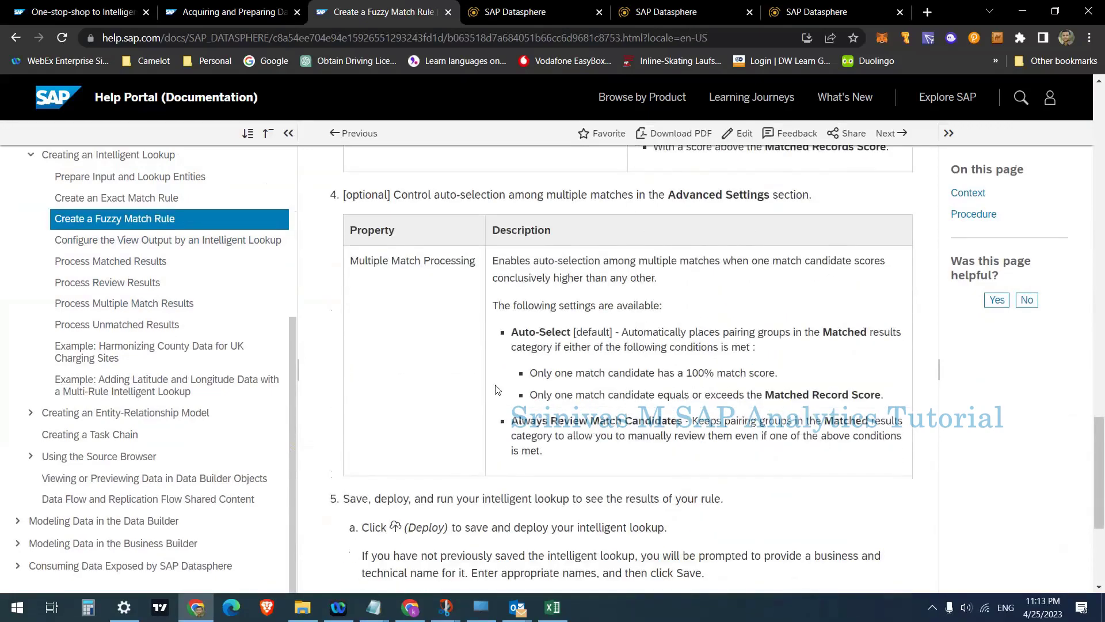
pyautogui.scroll(-4, 497, 389)
pyautogui.scroll(11, 507, 387)
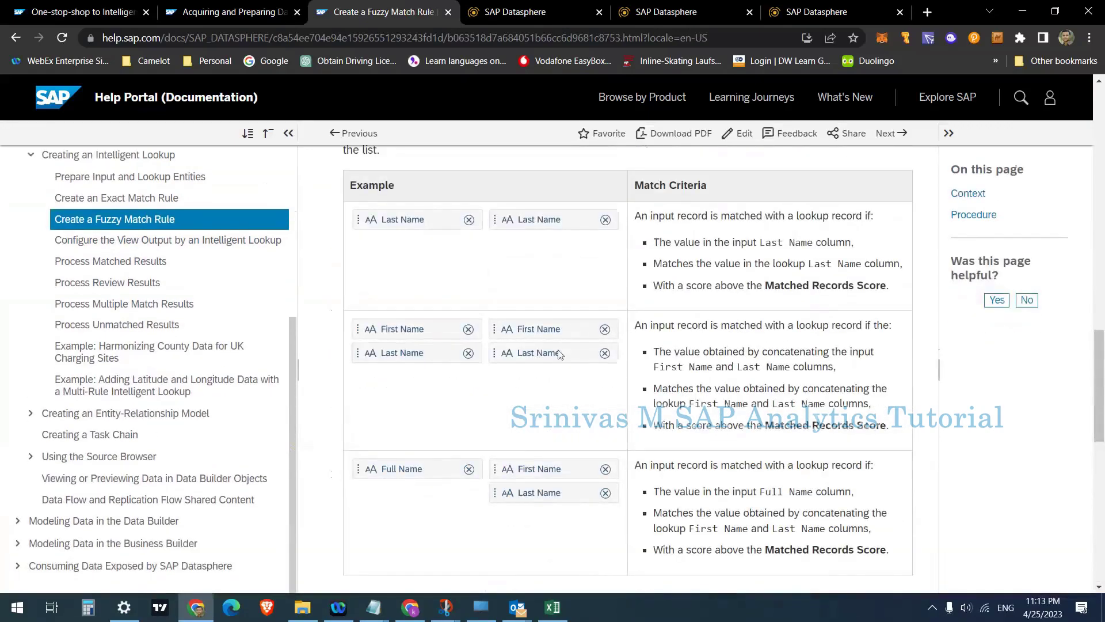
# - Read the fuzzy match documentation on match column concatenation and the definition of the Matched Records Score
pyautogui.scroll(4, 580, 340)
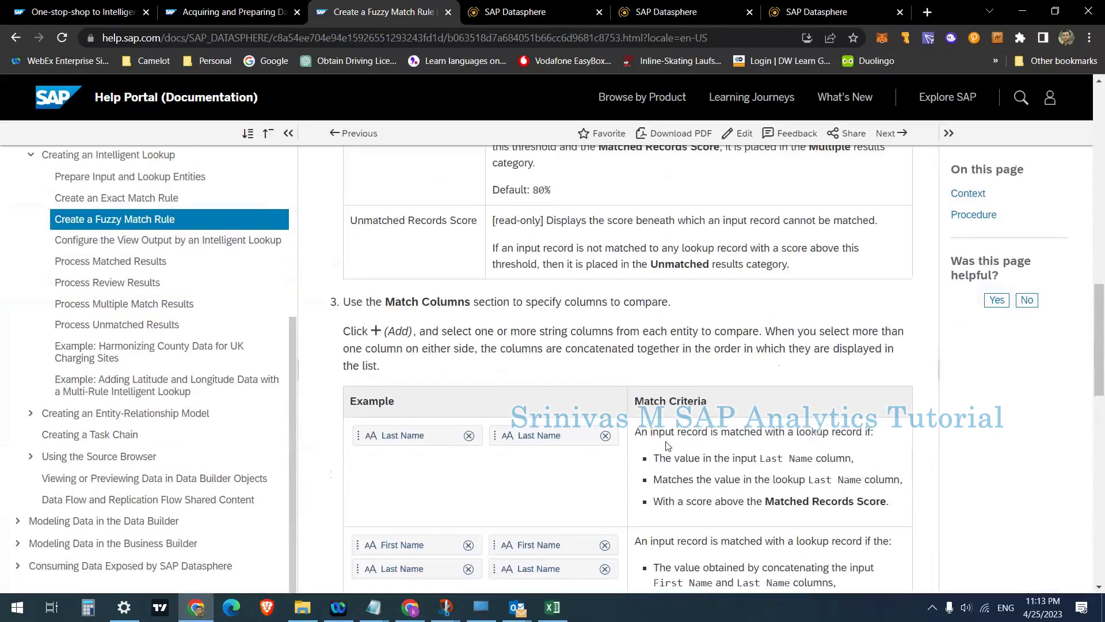
pyautogui.scroll(-3, 660, 438)
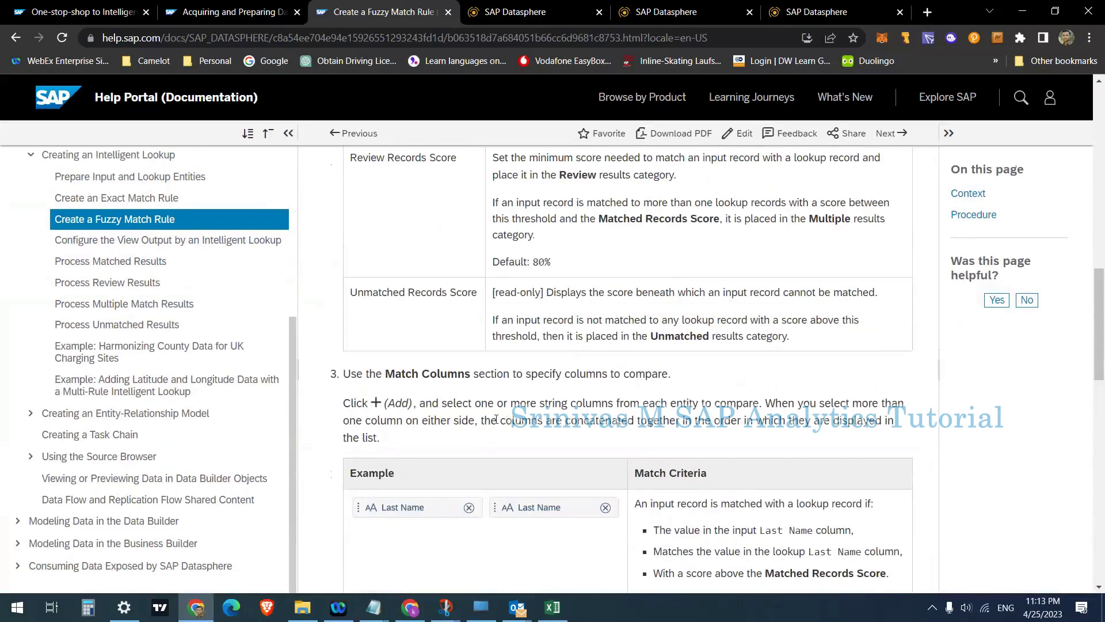
pyautogui.scroll(4, 496, 418)
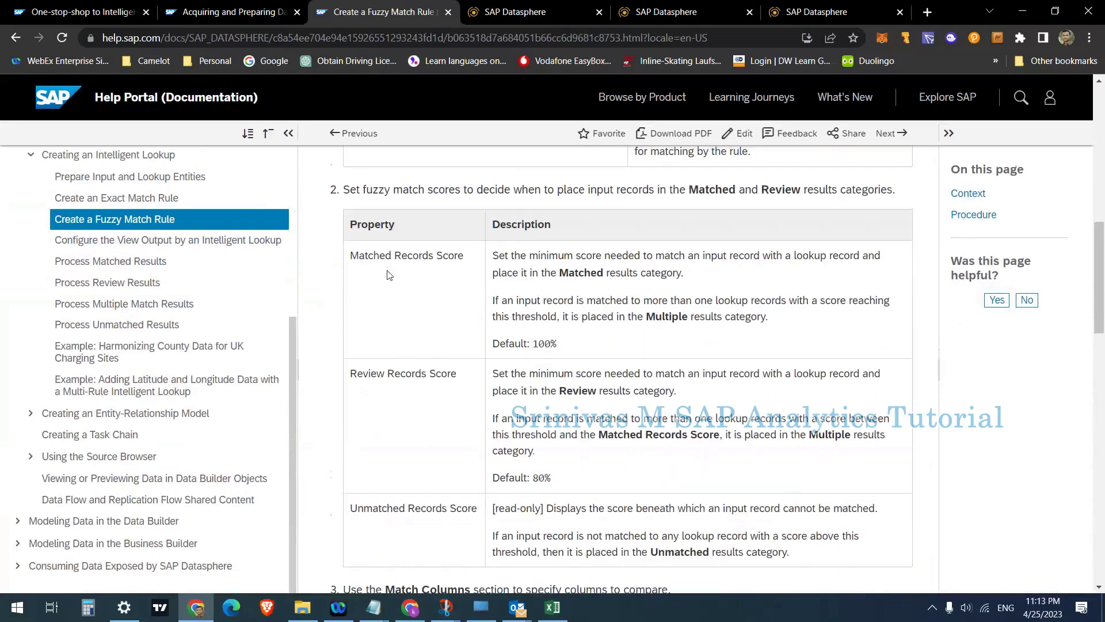
pyautogui.moveTo(506, 256); pyautogui.dragTo(774, 269)
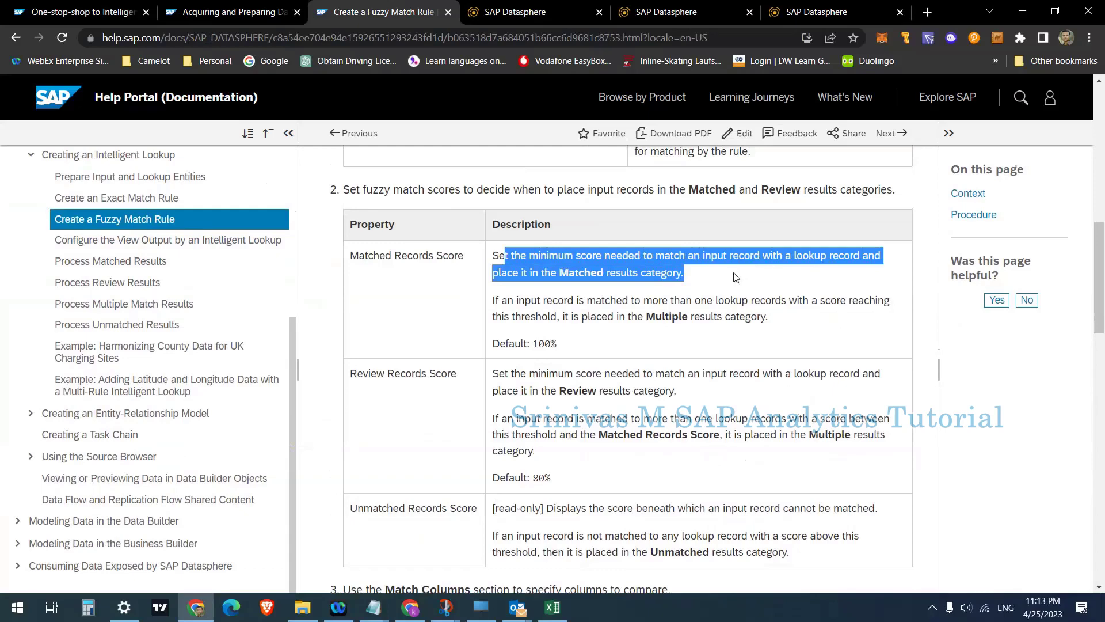
pyautogui.click(657, 246)
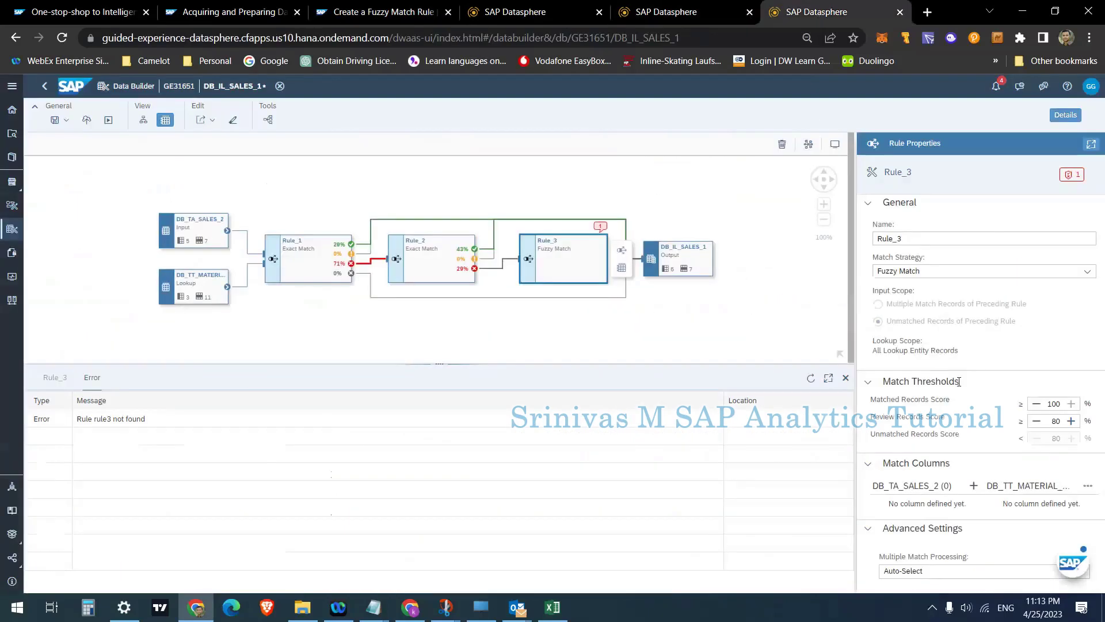
# - Switch back to DB_IL_SALES_1 and set Rule_3's match thresholds to 60% for matched records and 50% for review records
pyautogui.click(817, 11)
pyautogui.click(1054, 404)
pyautogui.doubleClick(1054, 404)
pyautogui.write('100')
pyautogui.click(1056, 420)
pyautogui.click(1051, 406)
pyautogui.moveTo(1055, 404); pyautogui.dragTo(1045, 408)
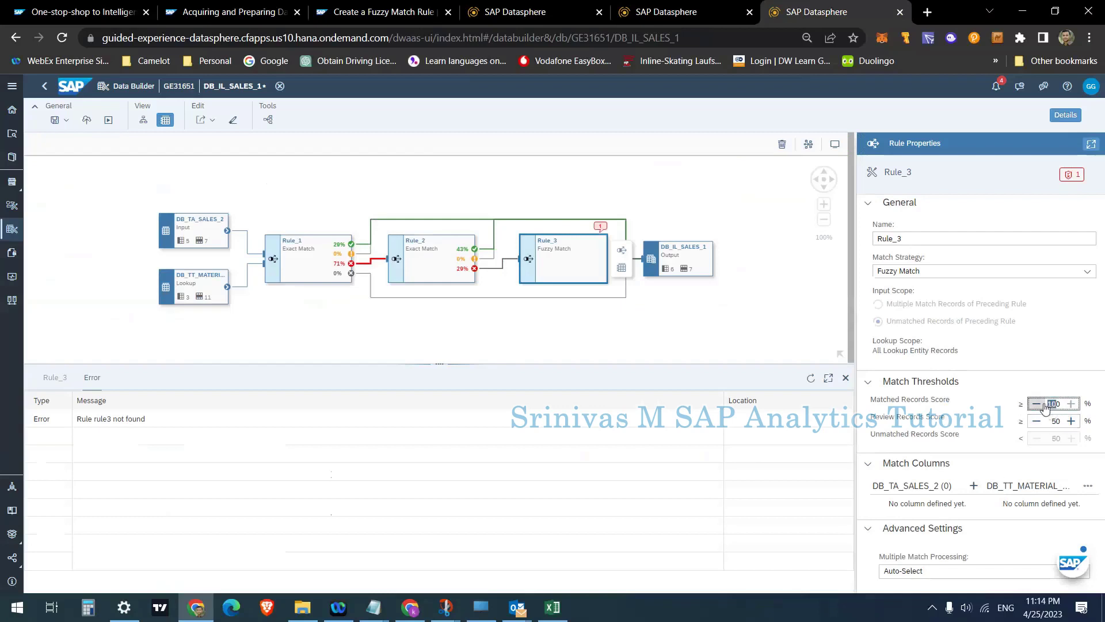
pyautogui.write('60')
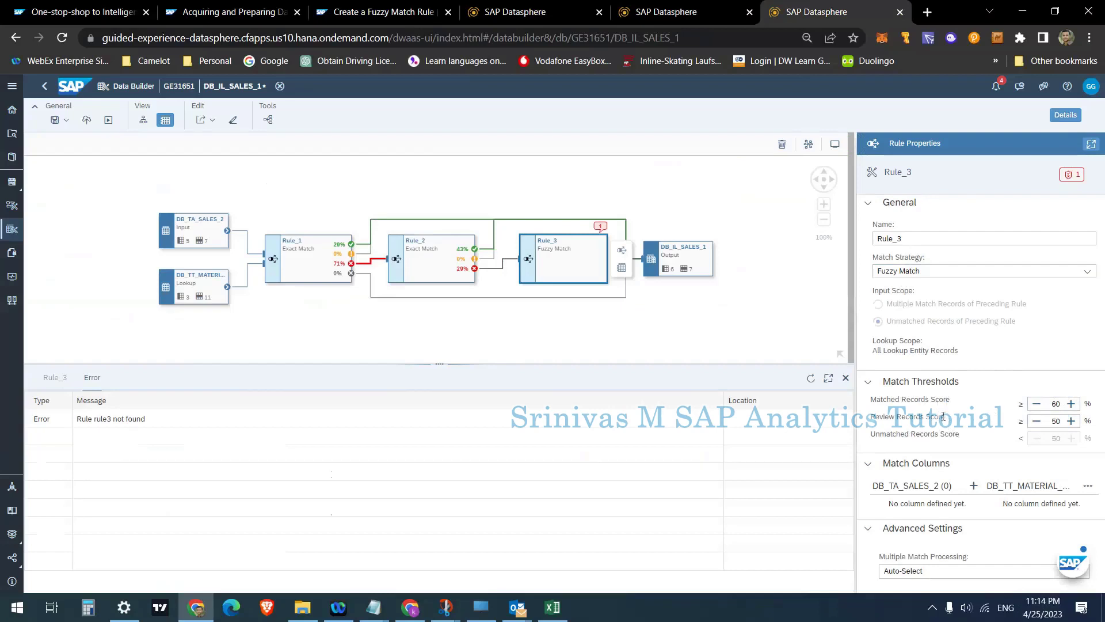
# - Define Rule_3's match columns by pairing MATERIAL from DB_TA_SALES_2 with MATERIAL from the material text lookup table
pyautogui.click(973, 486)
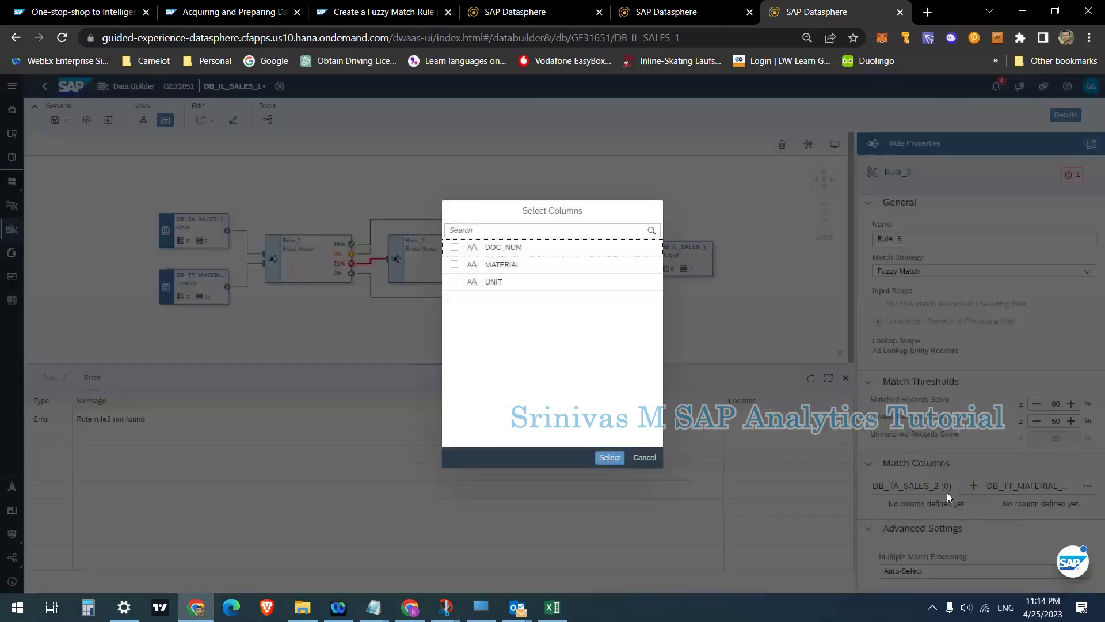
pyautogui.click(454, 265)
pyautogui.click(610, 457)
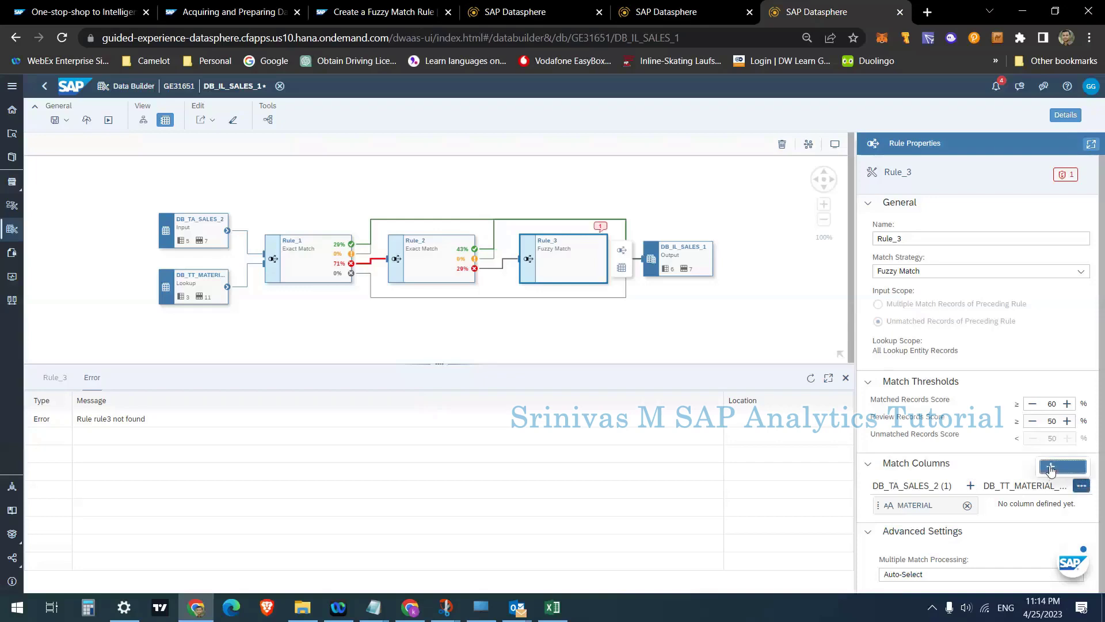
pyautogui.click(1051, 468)
pyautogui.click(455, 247)
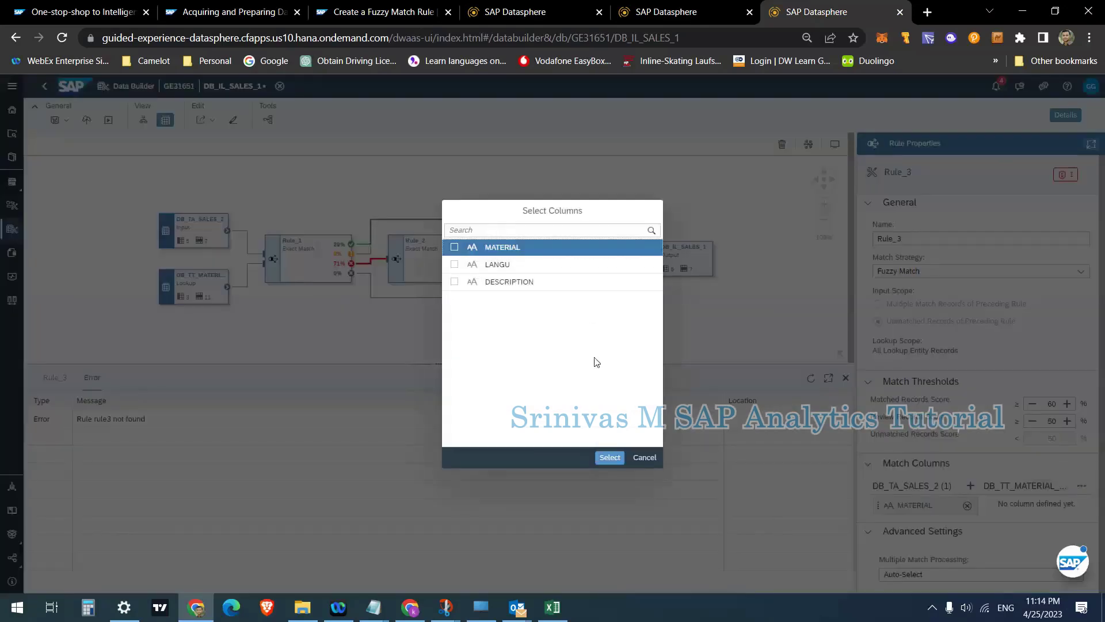
pyautogui.click(610, 457)
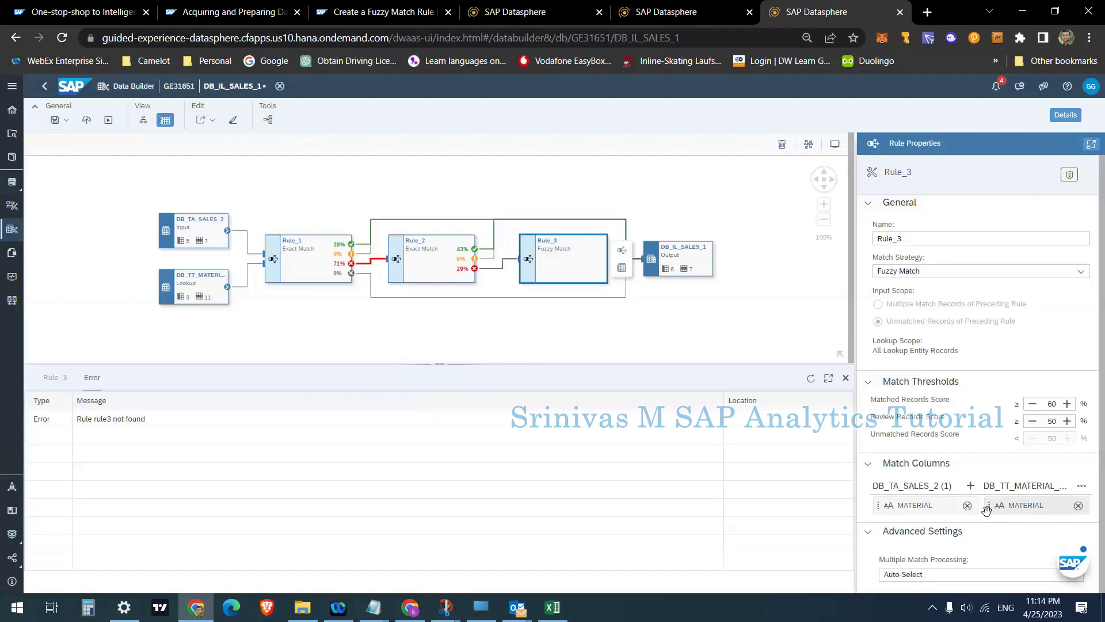
pyautogui.moveTo(944, 506)
pyautogui.mouseDown()
pyautogui.moveTo(970, 587)
pyautogui.moveTo(942, 502)
pyautogui.mouseUp()
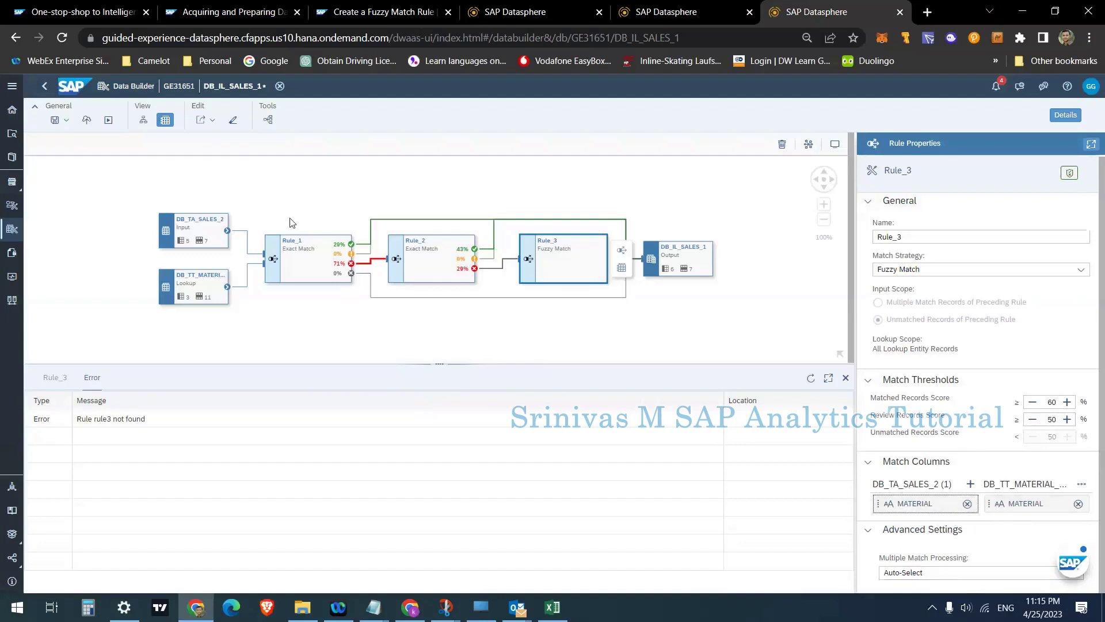
# - Deploy and run DB_IL_SALES_1 with the fuzzy Rule_3, and review the output's DESCRIPTION value for each INPUT_MATERIAL
pyautogui.click(87, 122)
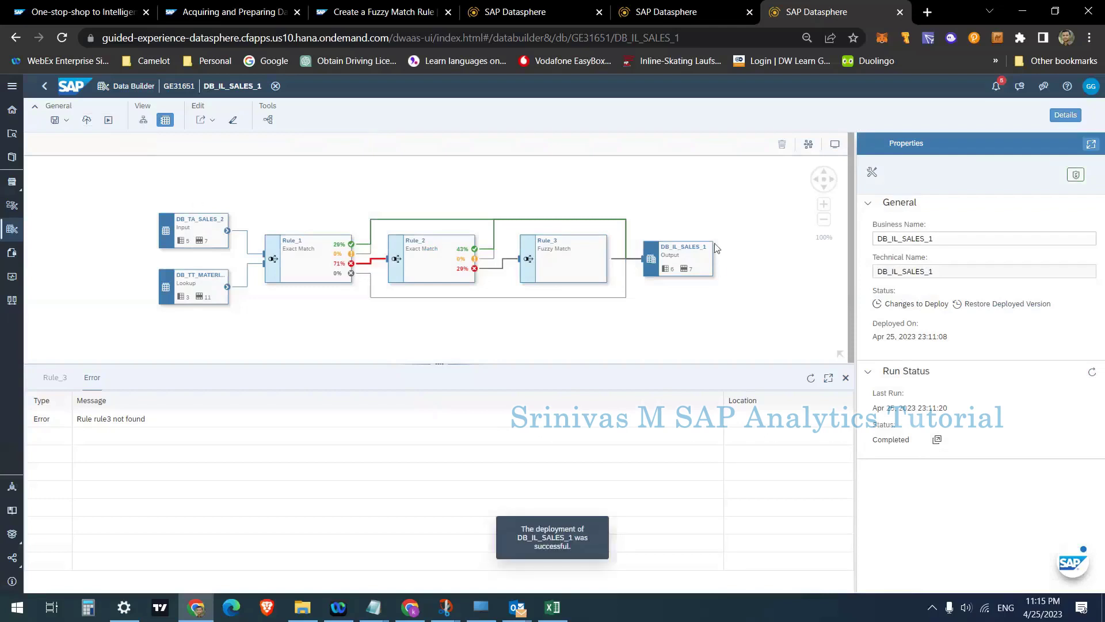
pyautogui.click(108, 120)
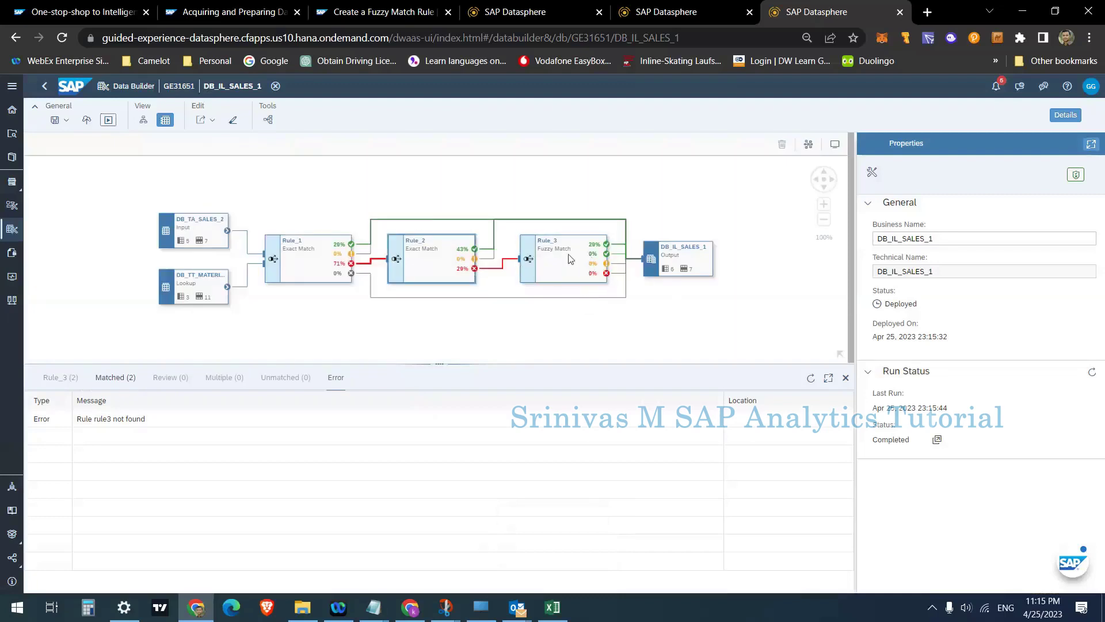
pyautogui.click(683, 263)
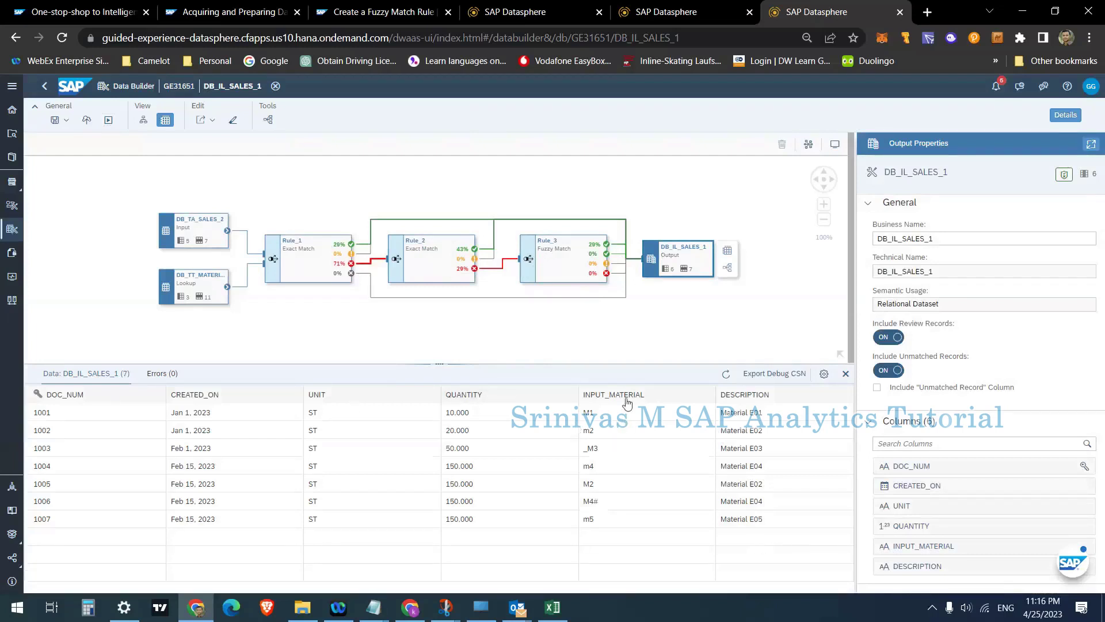
pyautogui.click(430, 256)
# - Skim the Create a Fuzzy Match Rule page and its neighbouring intelligent lookup topics, and return to the DB_IL_SALES_1 diagram
pyautogui.click(425, 19)
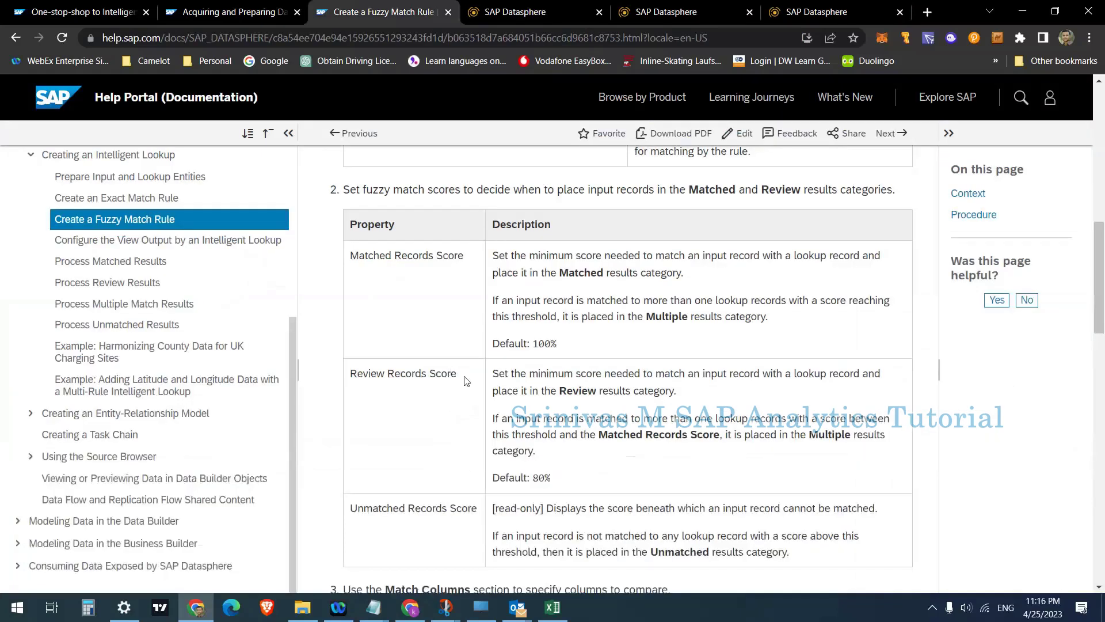
pyautogui.scroll(10, 466, 381)
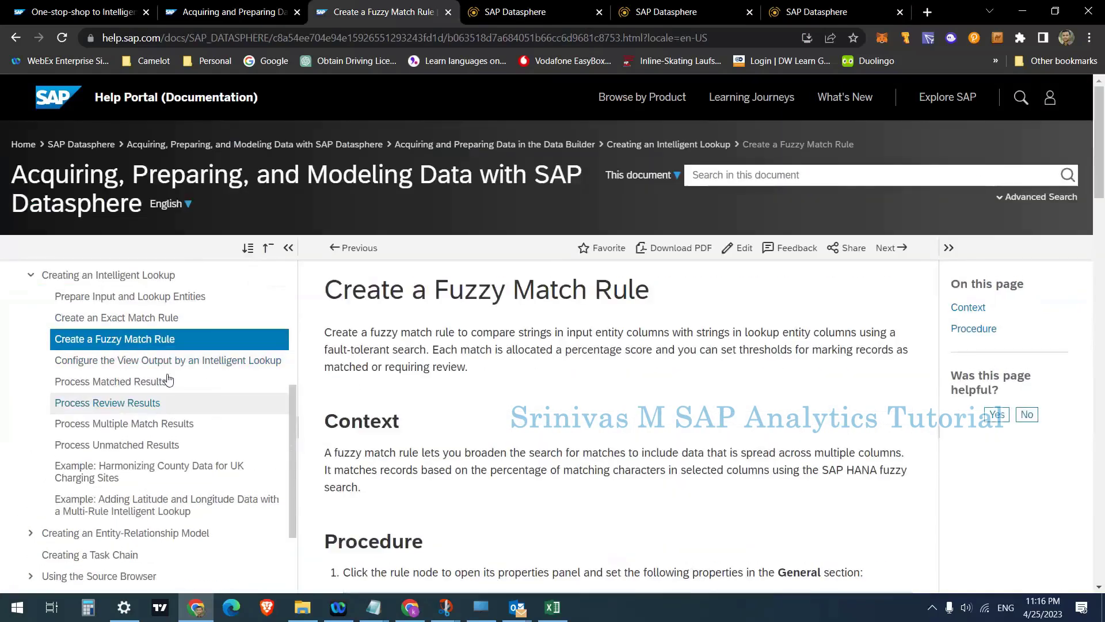
pyautogui.scroll(5, 167, 380)
pyautogui.scroll(-2, 167, 403)
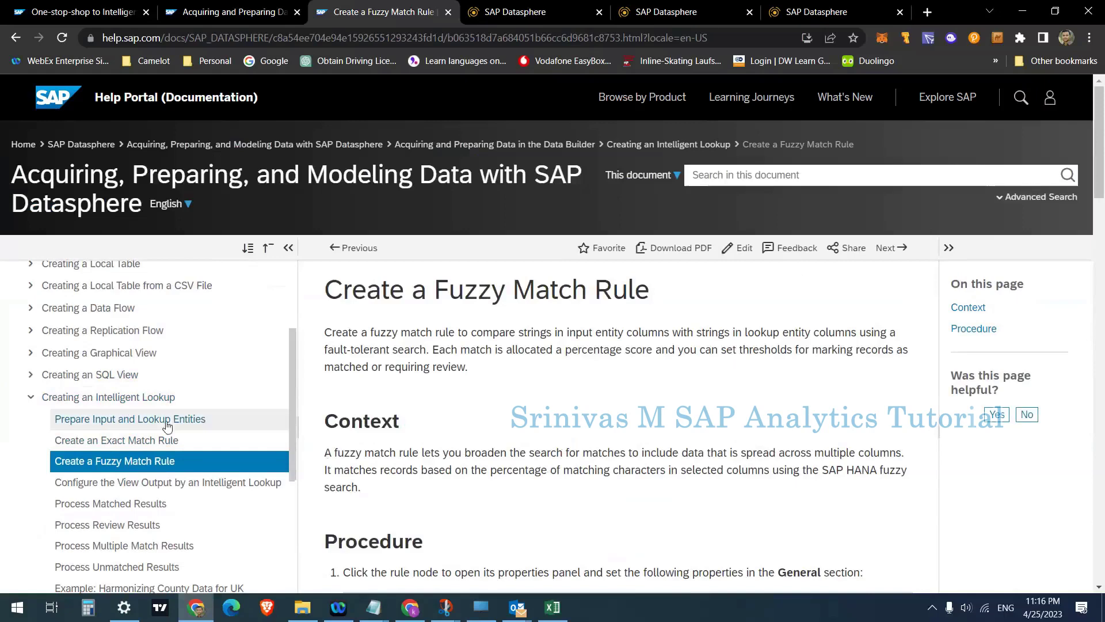
pyautogui.scroll(-3, 190, 419)
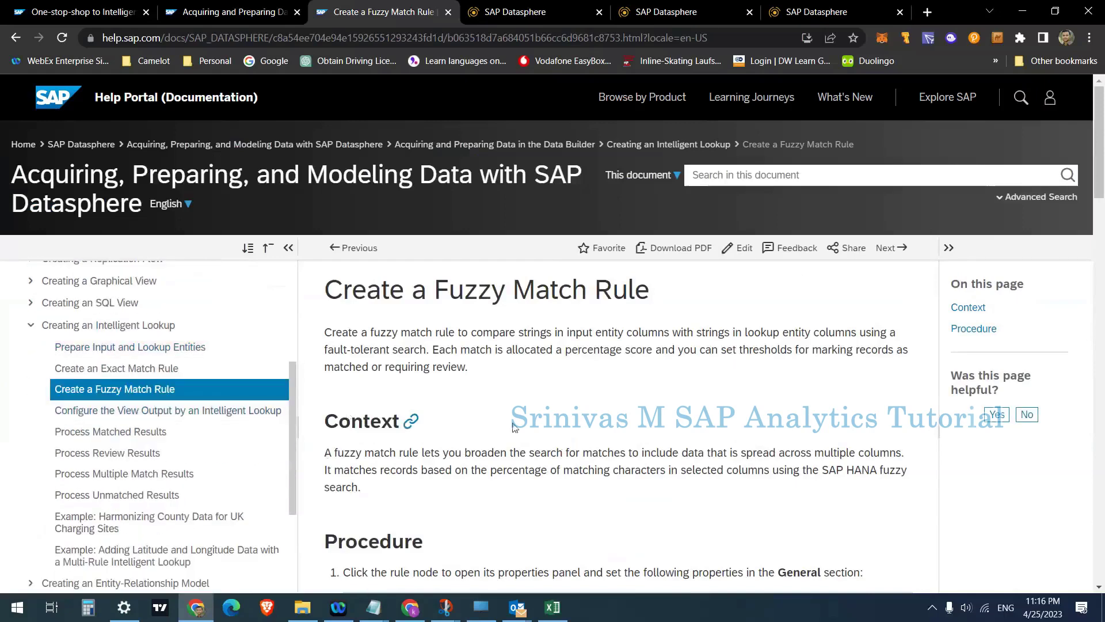
pyautogui.scroll(-1, 484, 411)
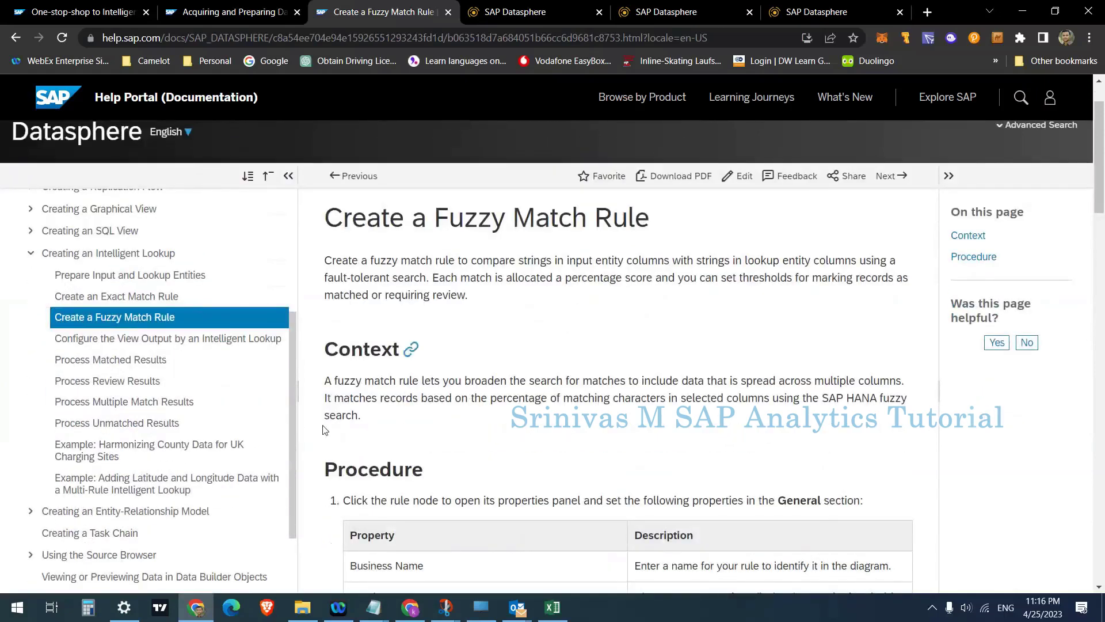
pyautogui.scroll(-2, 339, 392)
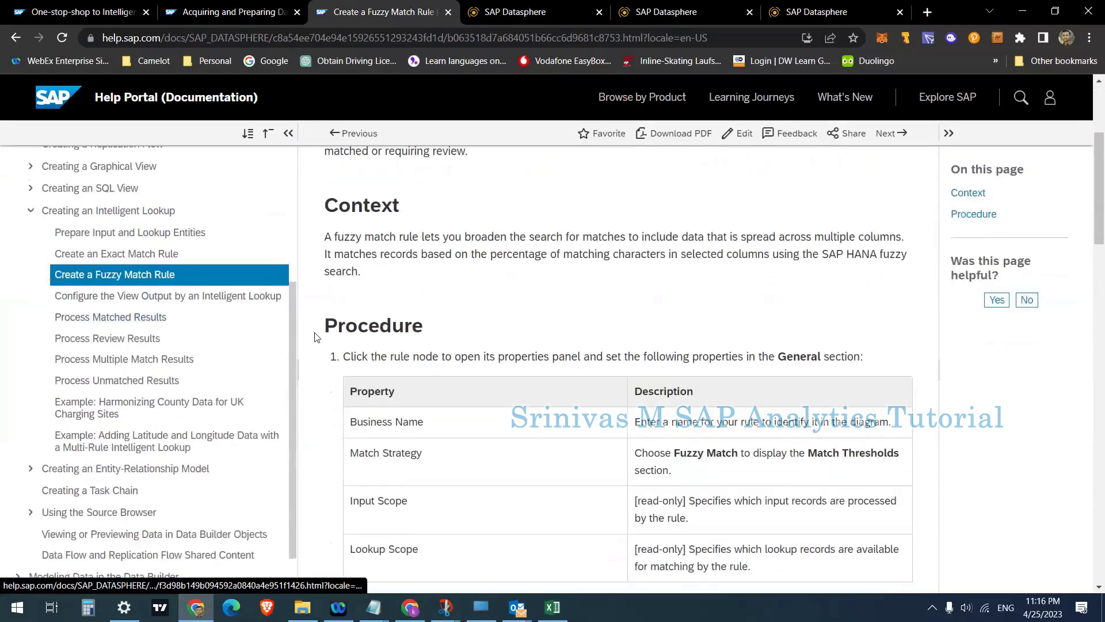
pyautogui.click(817, 12)
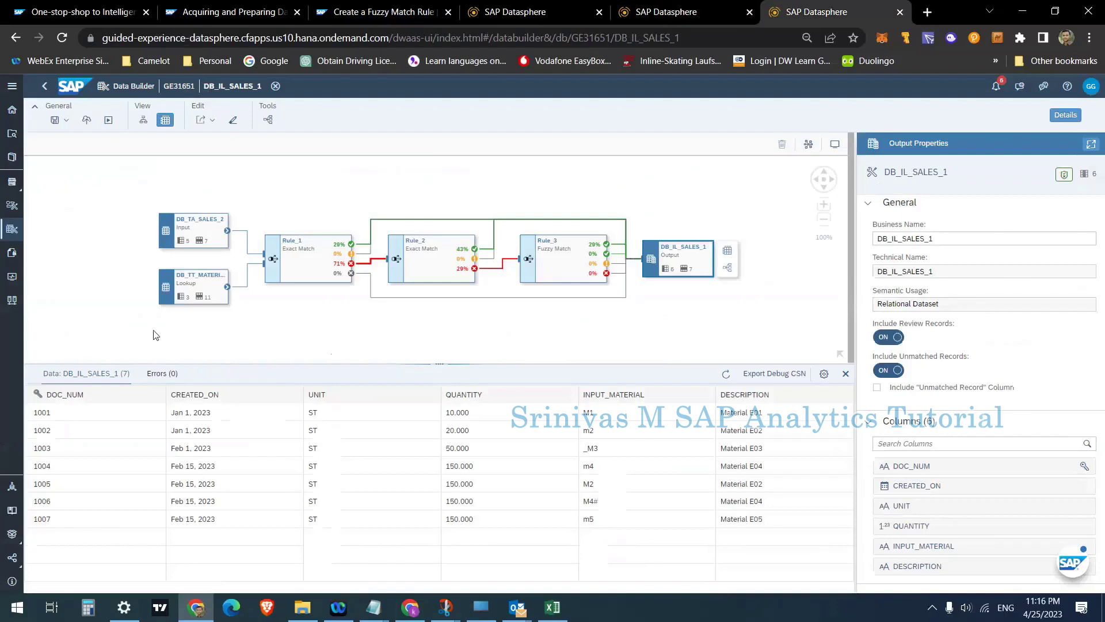
pyautogui.click(424, 336)
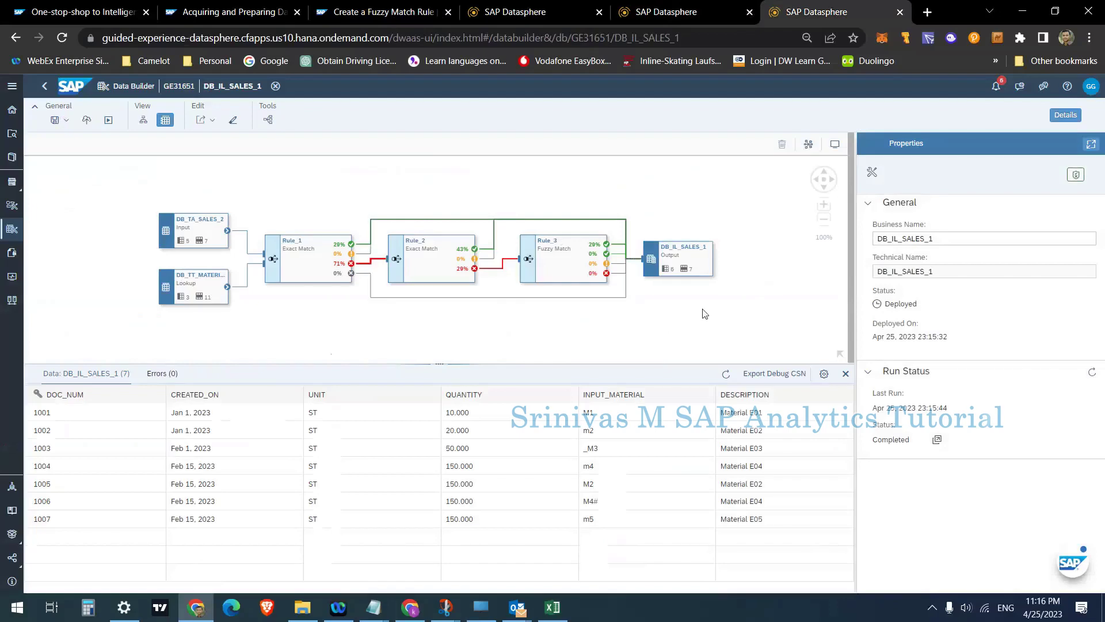
# - Open the Creating an Intelligent Lookup page on the SAP Help Portal and read its Context section
pyautogui.click(420, 17)
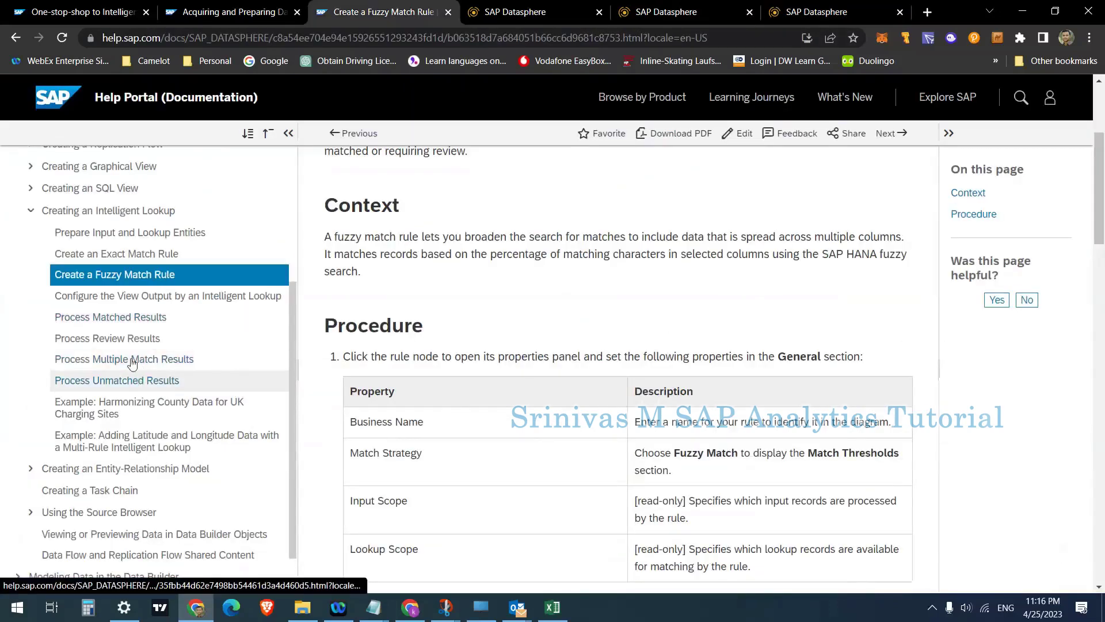
pyautogui.click(127, 218)
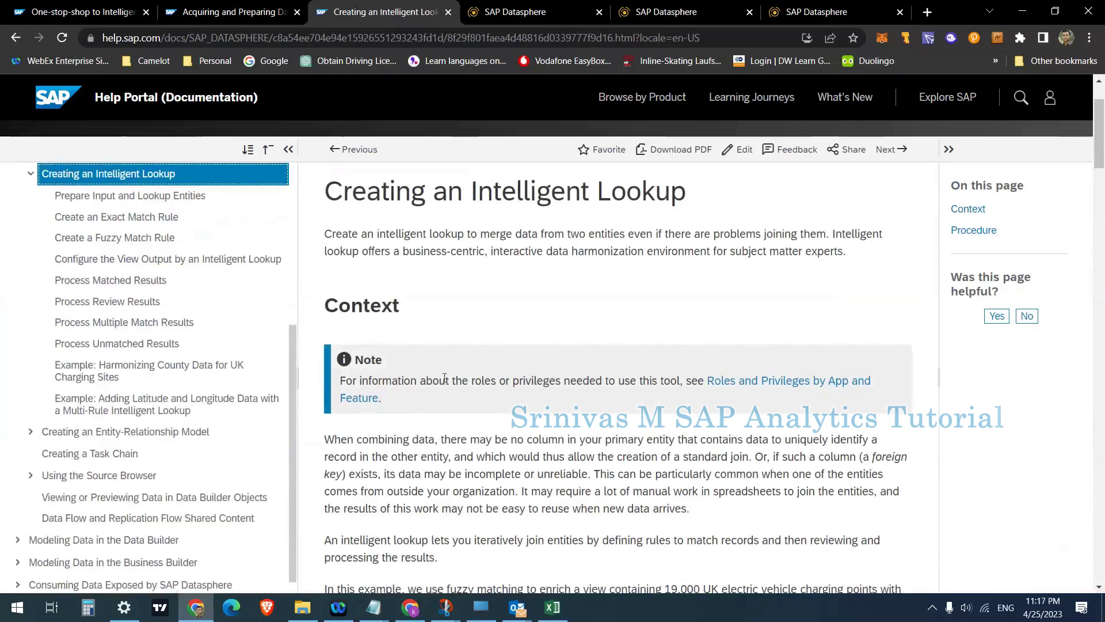
pyautogui.scroll(-3, 482, 463)
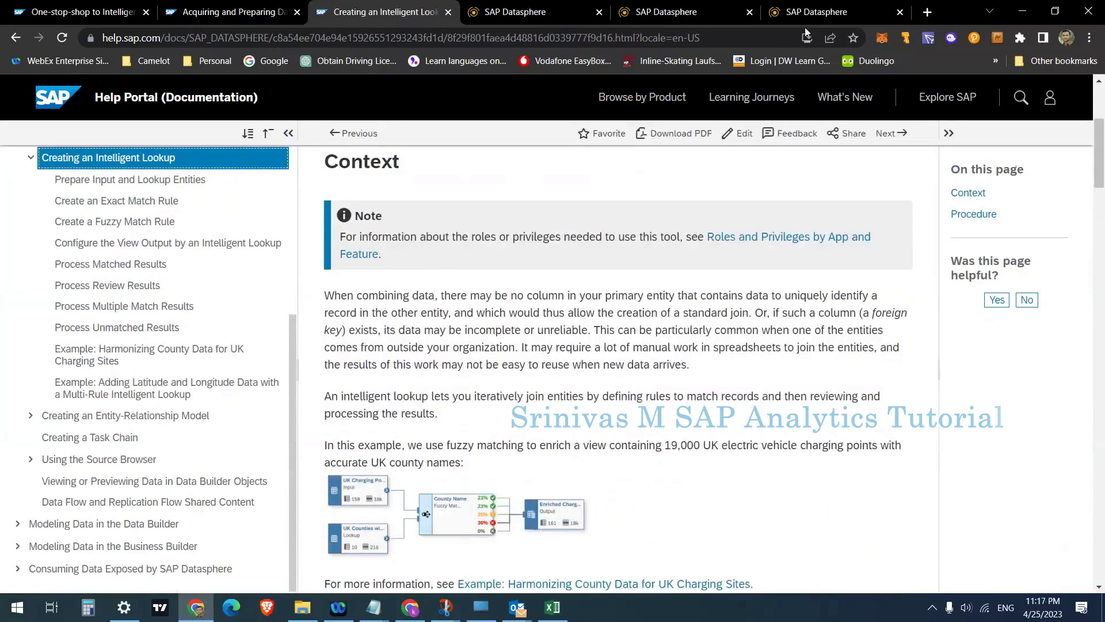
# - Check the Data Builder's list of files, and preview the DB_TA_SALES_2 input data in the DB_IL_SALES_1 diagram
pyautogui.click(813, 8)
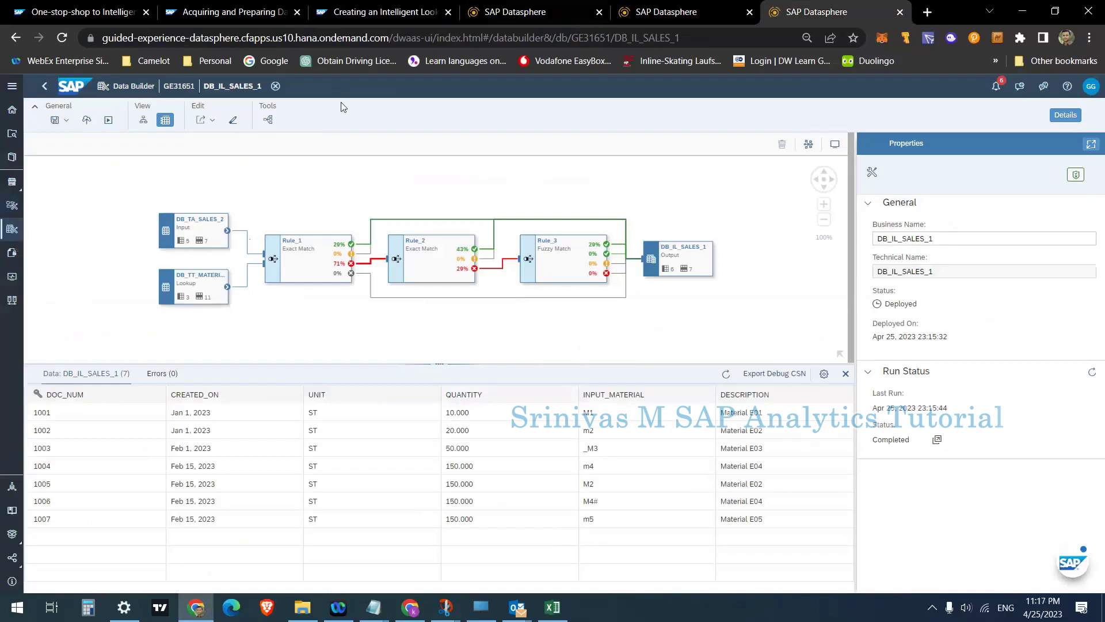
pyautogui.click(514, 11)
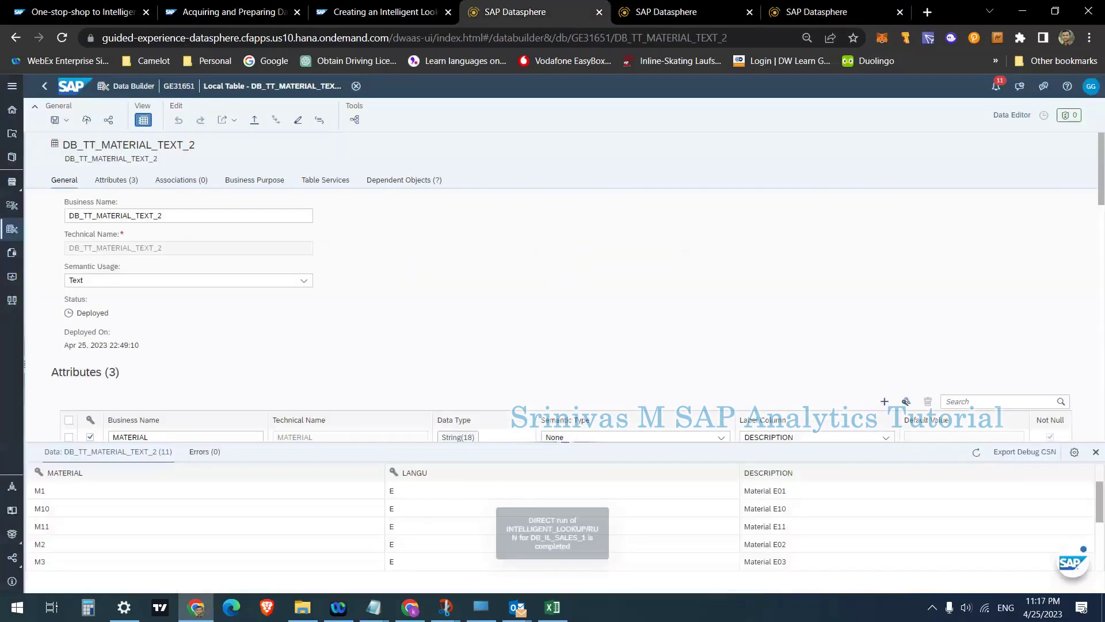
pyautogui.click(13, 232)
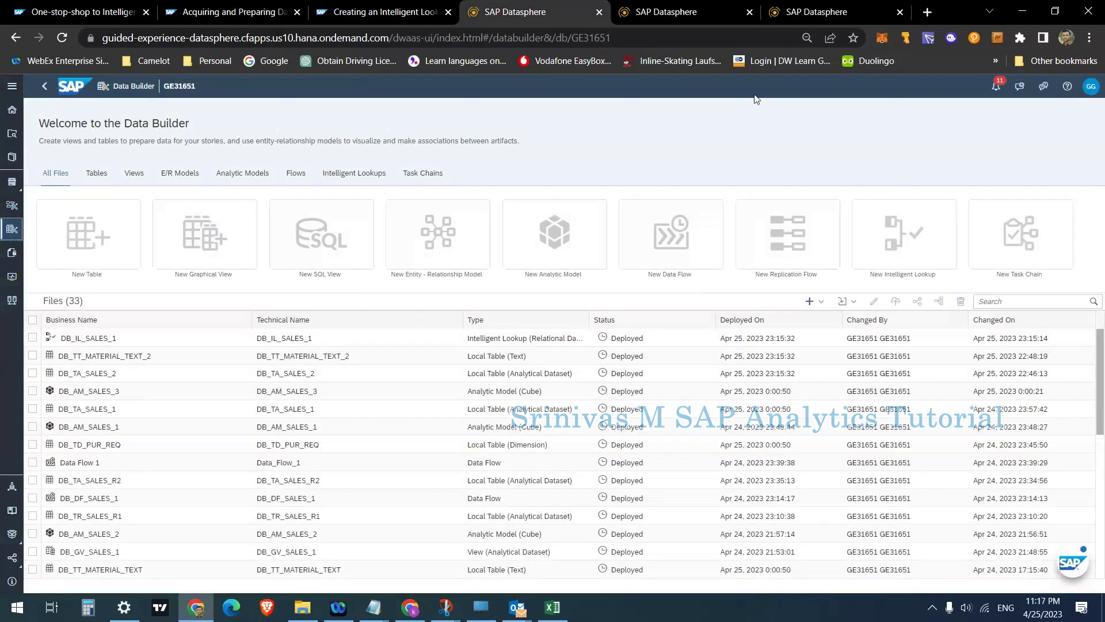
pyautogui.click(817, 12)
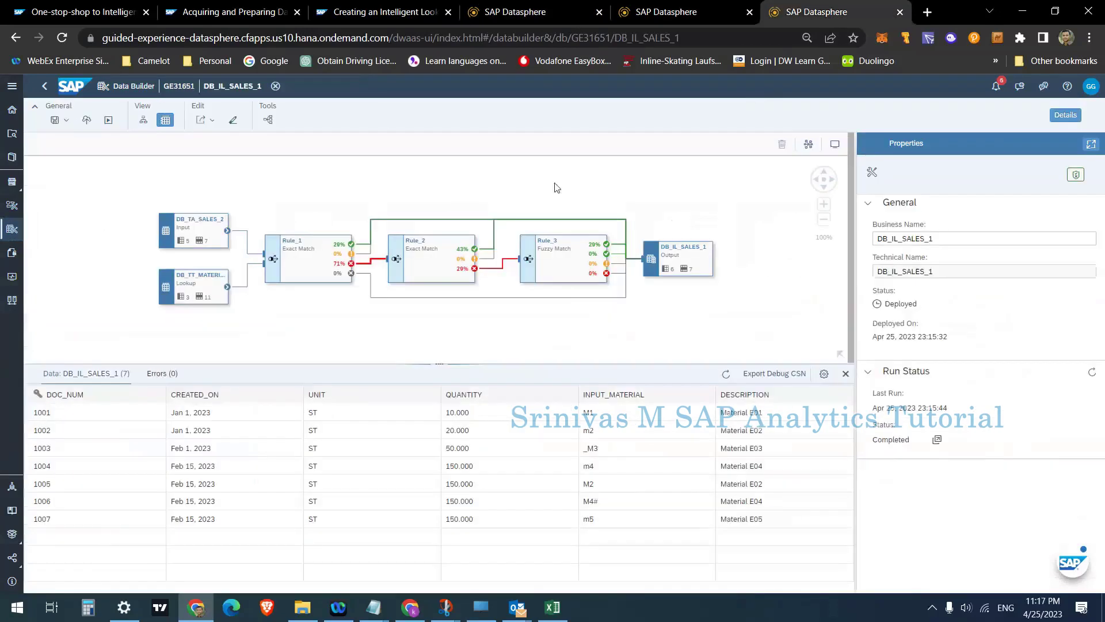
pyautogui.click(188, 232)
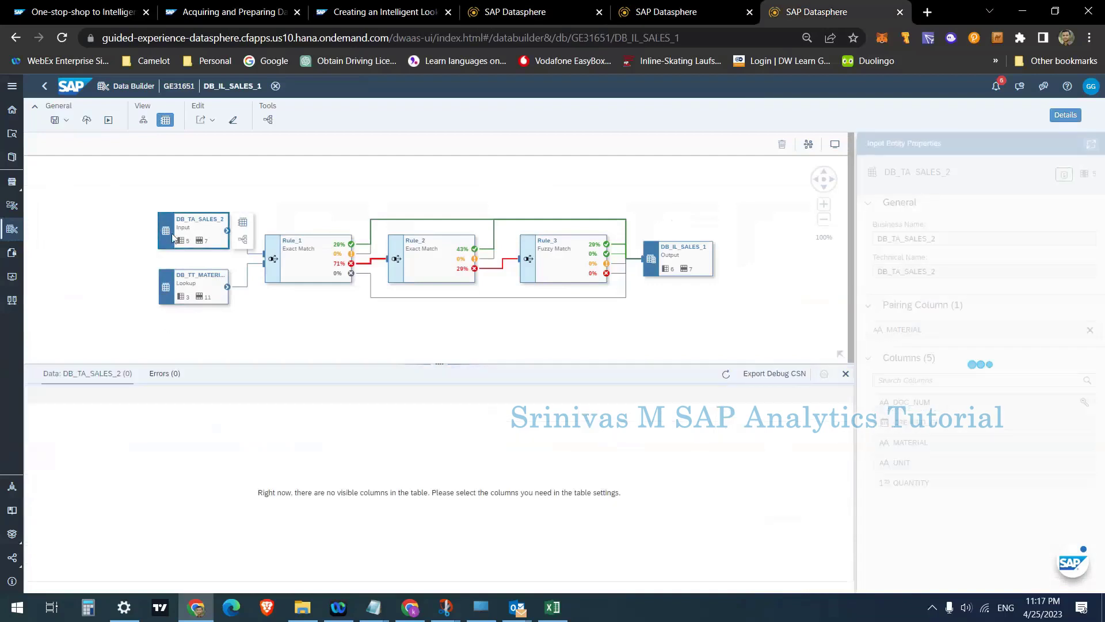